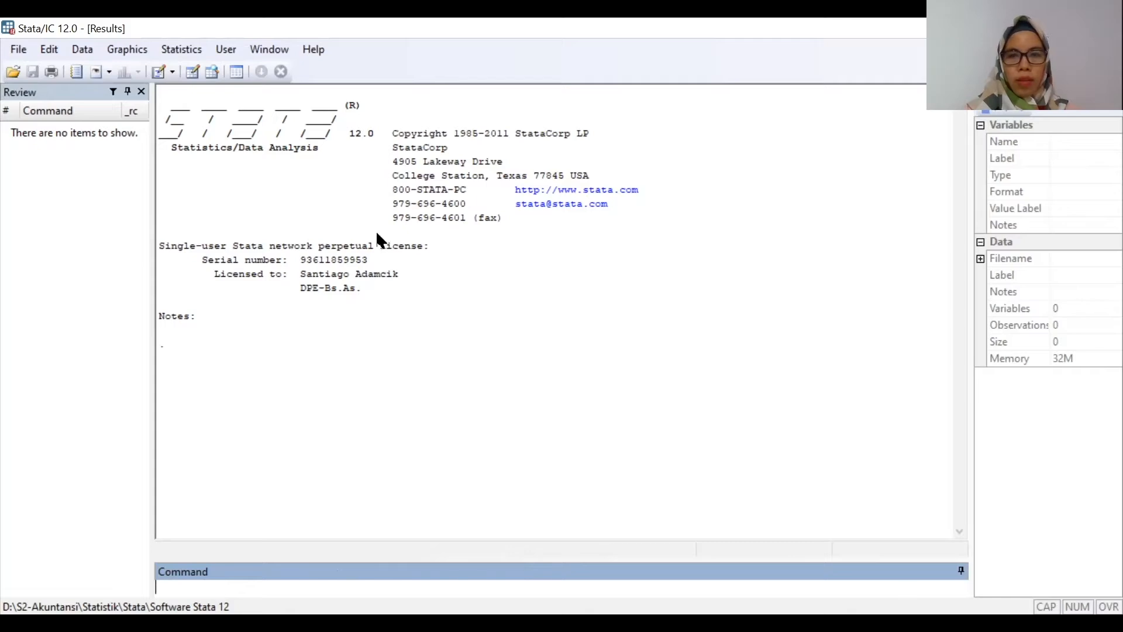
Open Stata's empty Data Editor.
{"action": "left_click", "coordinate": [258, 49]}
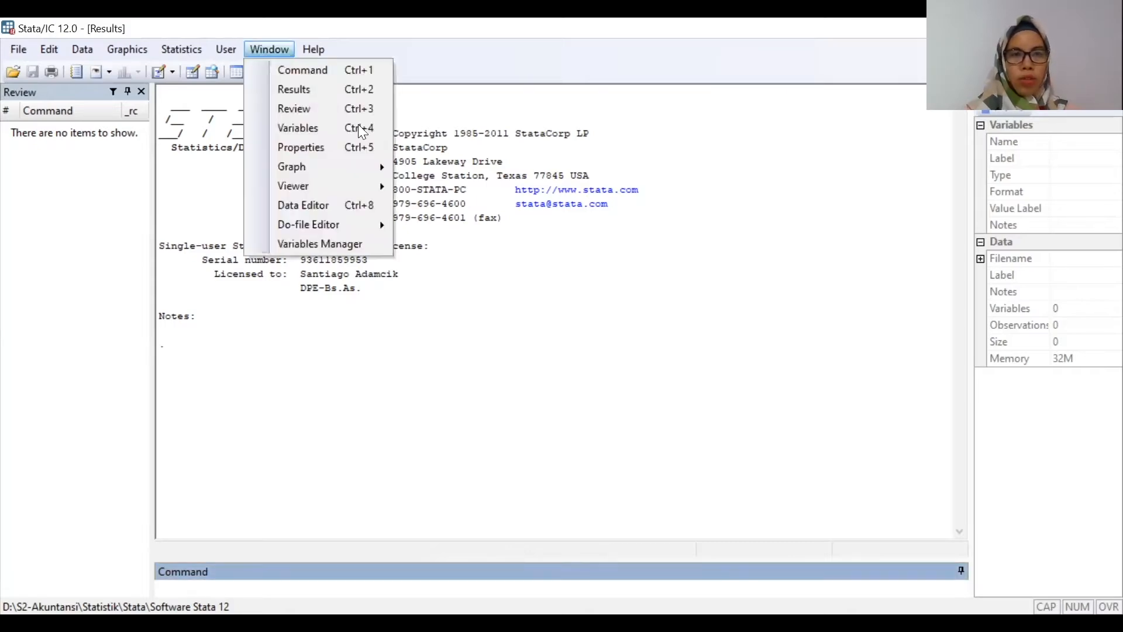
{"action": "left_click", "coordinate": [295, 209]}
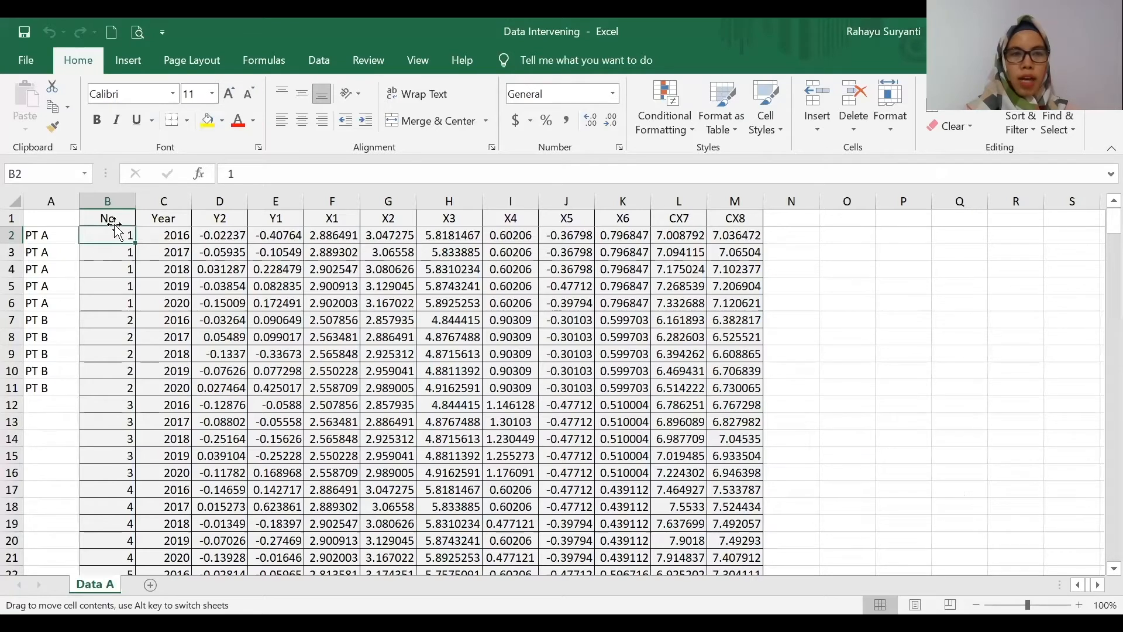
In the Data Intervening workbook in Excel, examine the No and Year values for PT A and the start of the Y2 column.
{"action": "left_click", "coordinate": [120, 218]}
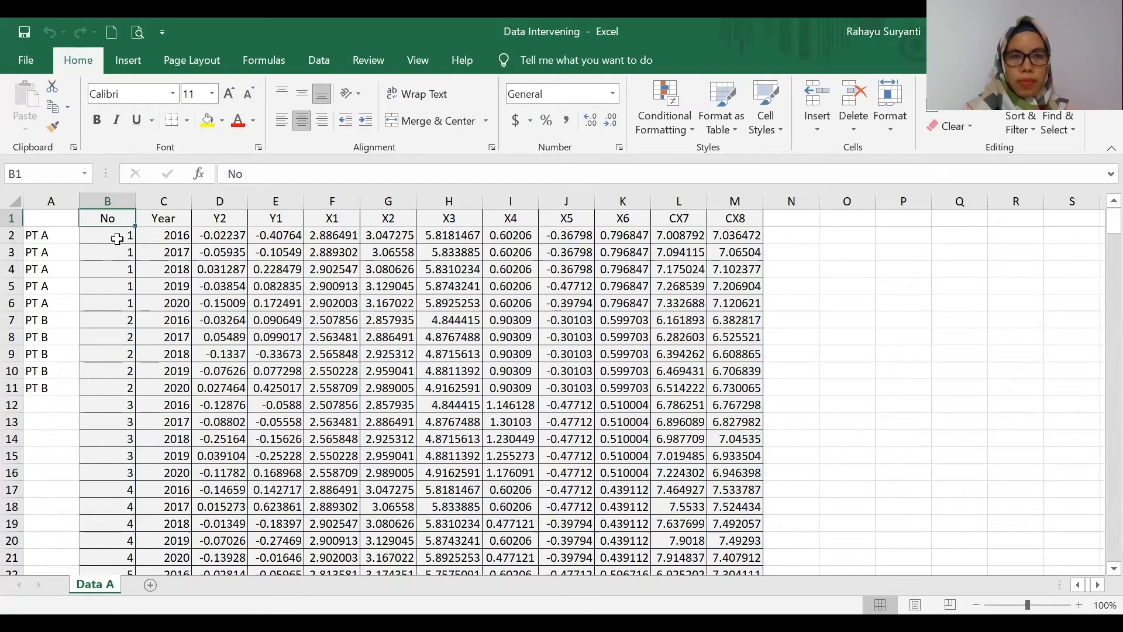
{"action": "left_click_drag", "start_coordinate": [123, 237], "coordinate": [130, 302]}
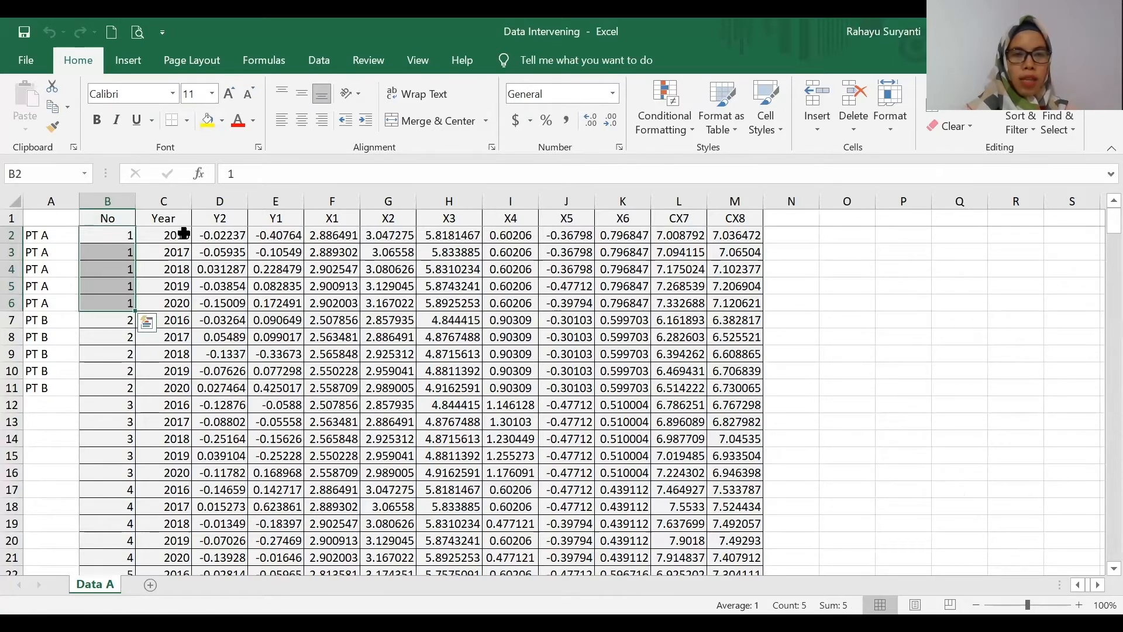
{"action": "left_click_drag", "start_coordinate": [184, 234], "coordinate": [175, 305]}
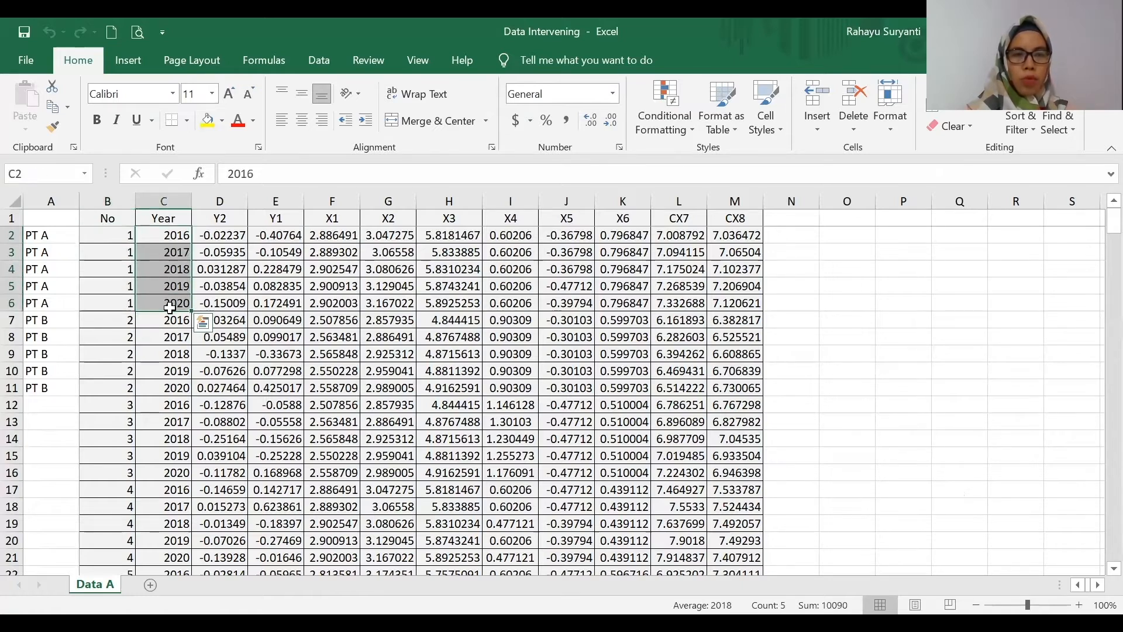
{"action": "left_click", "coordinate": [170, 307]}
{"action": "left_click", "coordinate": [173, 234]}
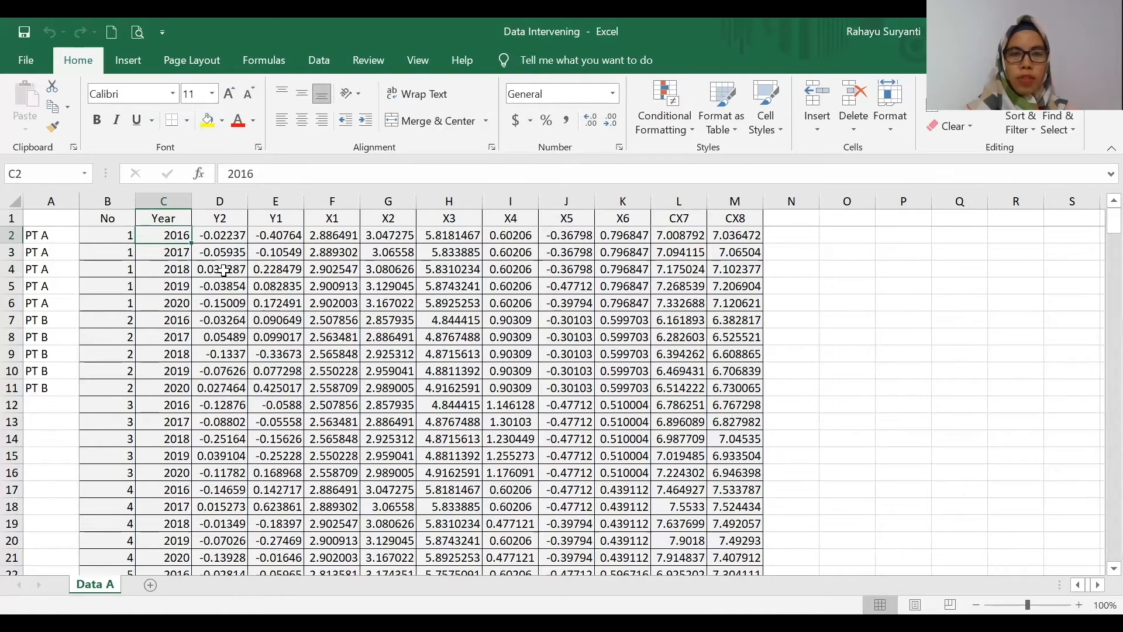
{"action": "left_click", "coordinate": [227, 236]}
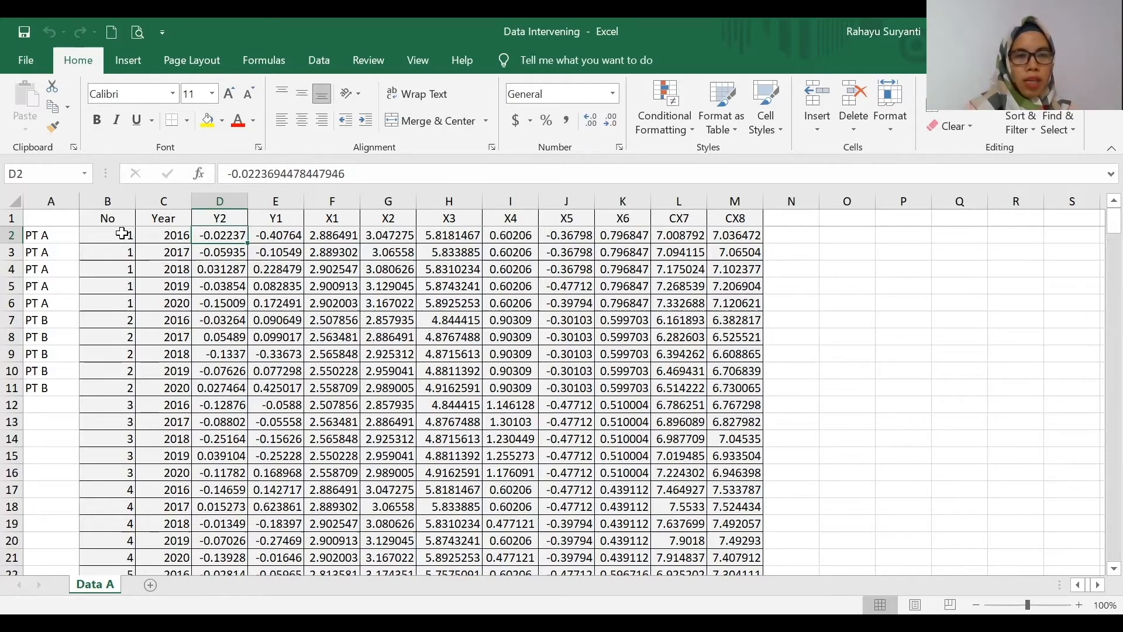
Examine the five-row yearly blocks of companies 1, 2 and 3 across the columns No to CX8.
{"action": "left_click_drag", "start_coordinate": [122, 234], "coordinate": [126, 303]}
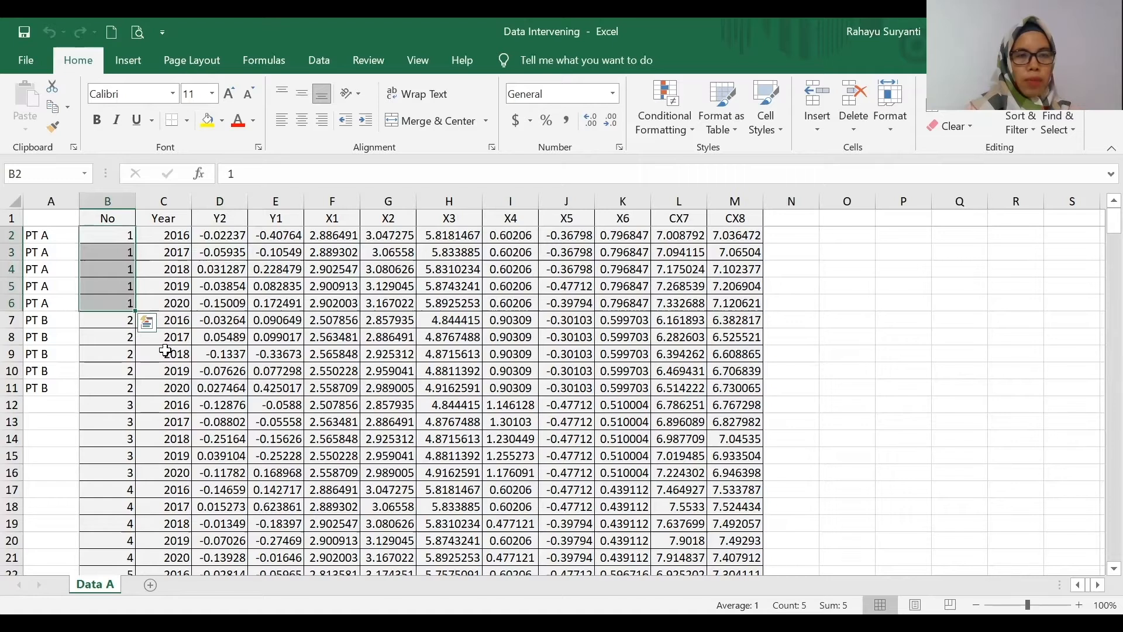
{"action": "left_click_drag", "start_coordinate": [122, 234], "coordinate": [176, 303]}
{"action": "key", "text": "shift+Right"}
{"action": "key", "text": "shift+Right"}
{"action": "key", "text": "shift+Right"}
{"action": "key", "text": "shift+Right"}
{"action": "key", "text": "shift+Right"}
{"action": "key", "text": "shift+Right"}
{"action": "key", "text": "shift+Right"}
{"action": "key", "text": "shift+Right"}
{"action": "key", "text": "shift+Right"}
{"action": "key", "text": "shift+Right"}
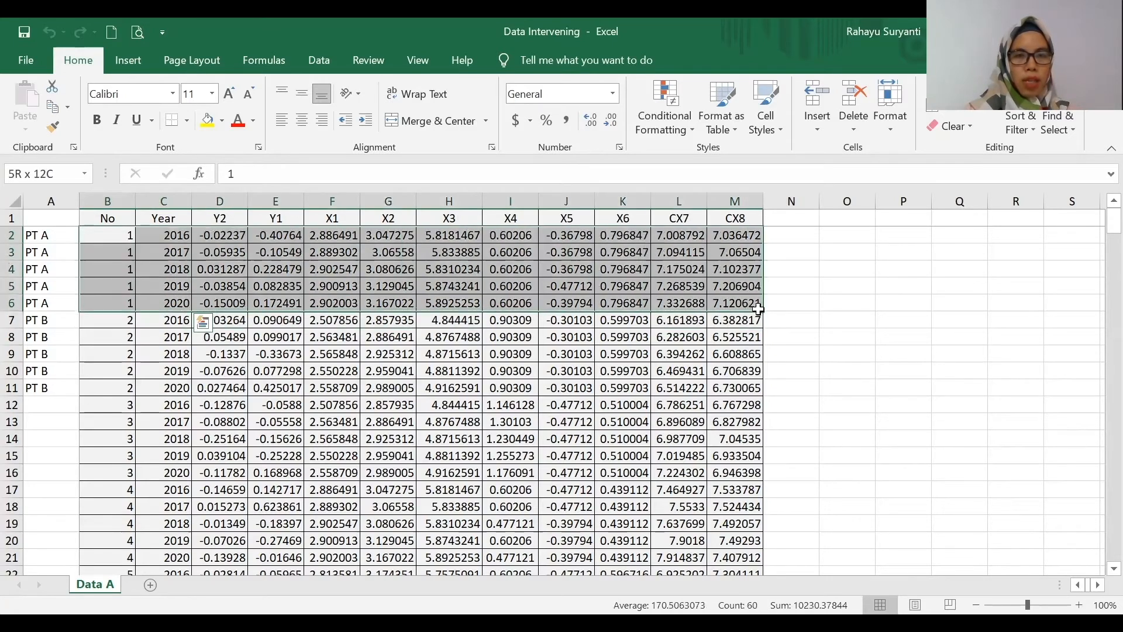
{"action": "left_click_drag", "start_coordinate": [125, 320], "coordinate": [755, 388]}
{"action": "left_click_drag", "start_coordinate": [117, 405], "coordinate": [748, 468]}
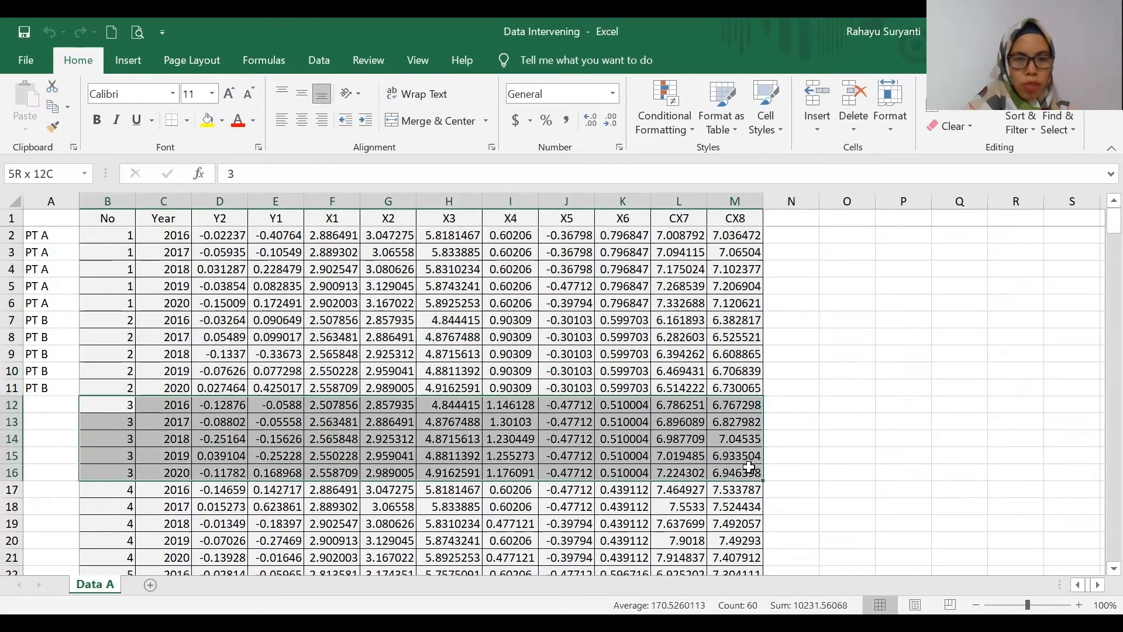
{"action": "left_click", "coordinate": [389, 337]}
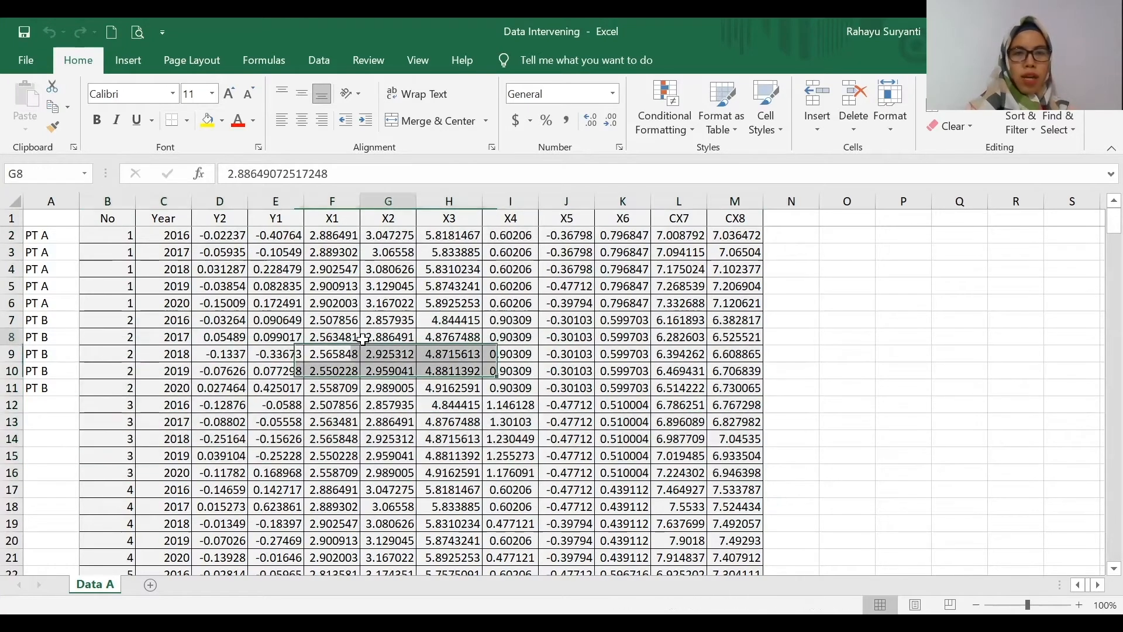
Copy the whole data table with its header row, from the No header in B1 through the last CX8 value in M271.
{"action": "left_click", "coordinate": [116, 218]}
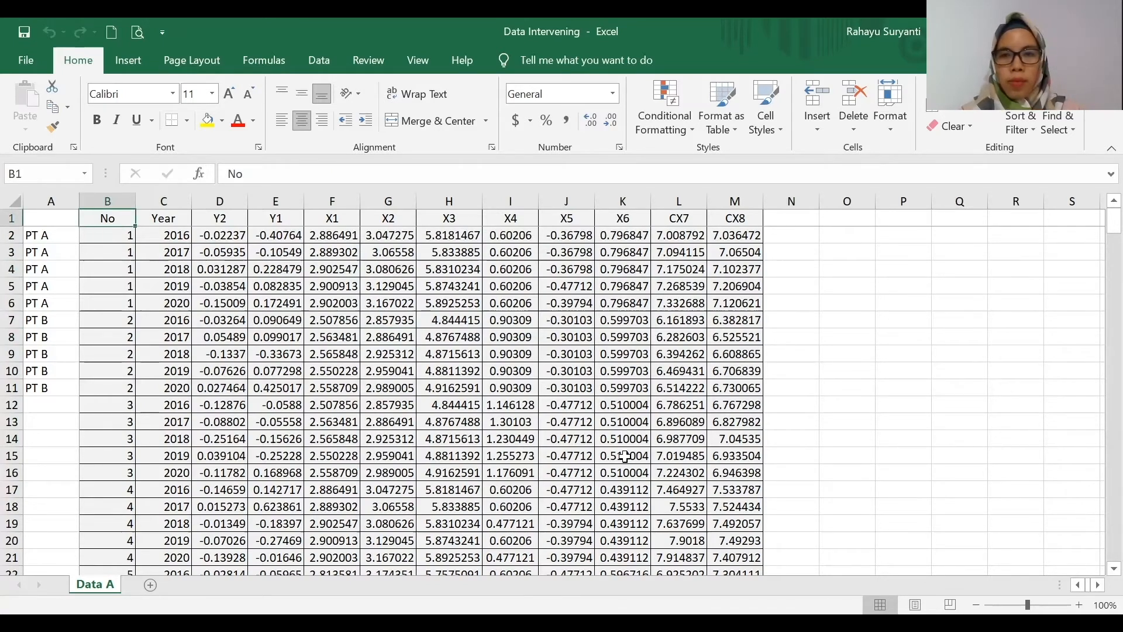
{"action": "scroll", "coordinate": [626, 460], "scroll_direction": "down", "scroll_amount": 20}
{"action": "scroll", "coordinate": [629, 466], "scroll_direction": "down", "scroll_amount": 20}
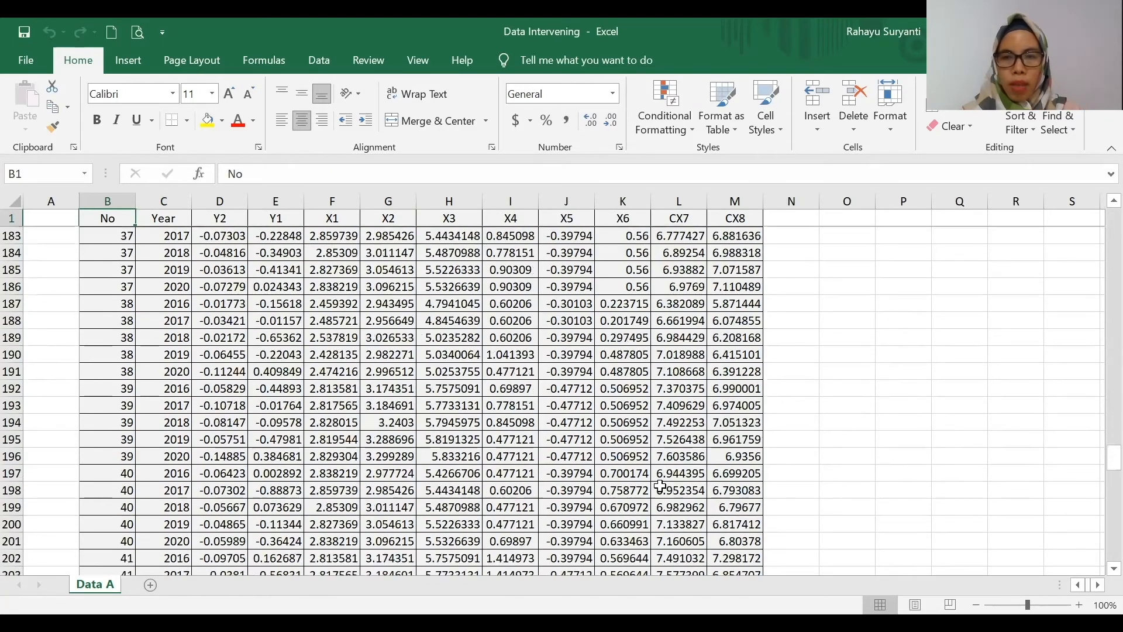
{"action": "scroll", "coordinate": [664, 477], "scroll_direction": "down", "scroll_amount": 6}
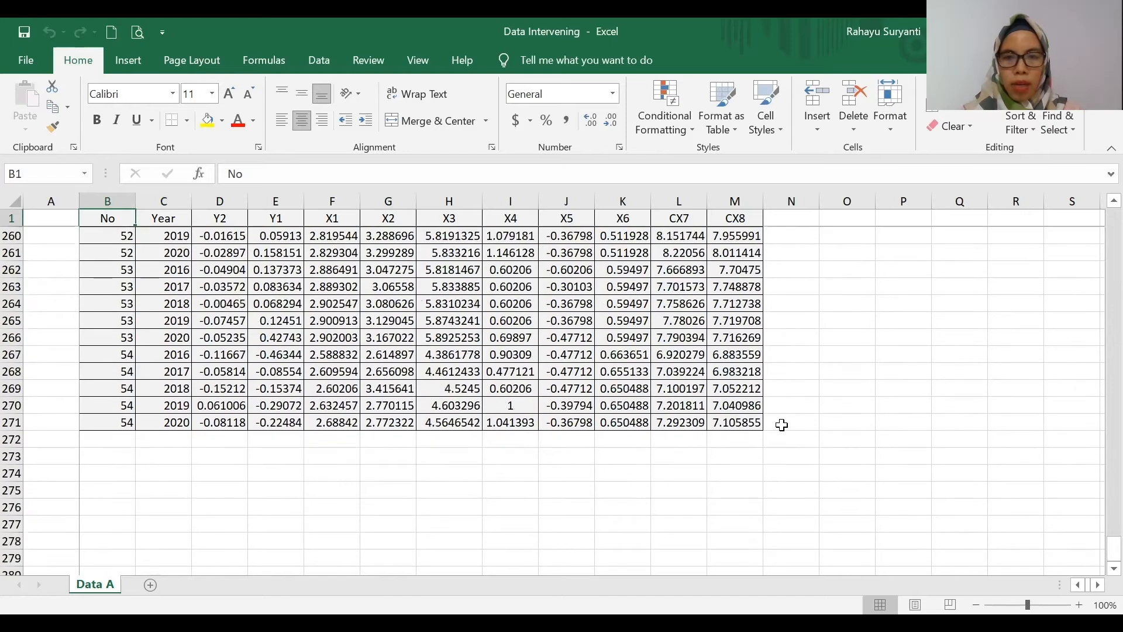
{"action": "left_click", "coordinate": [742, 422], "text": "shift"}
{"action": "key", "text": "ctrl+c"}
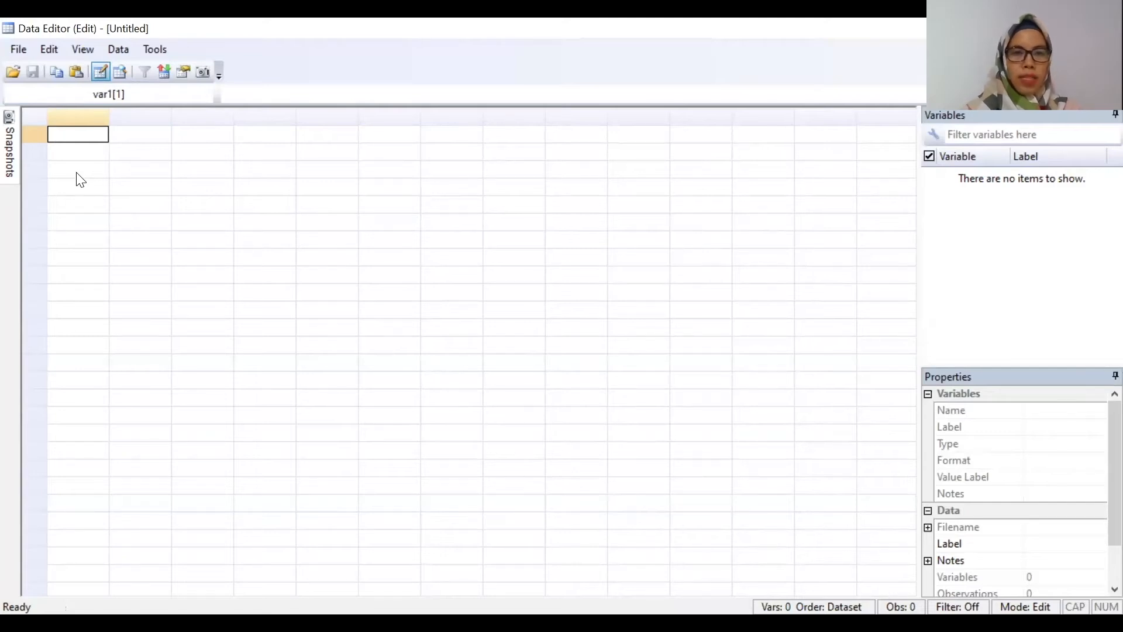
Paste the copied table into Stata's Data Editor, treating the first row as variable names, and look through the pasted rows.
{"action": "key", "text": "ctrl+v"}
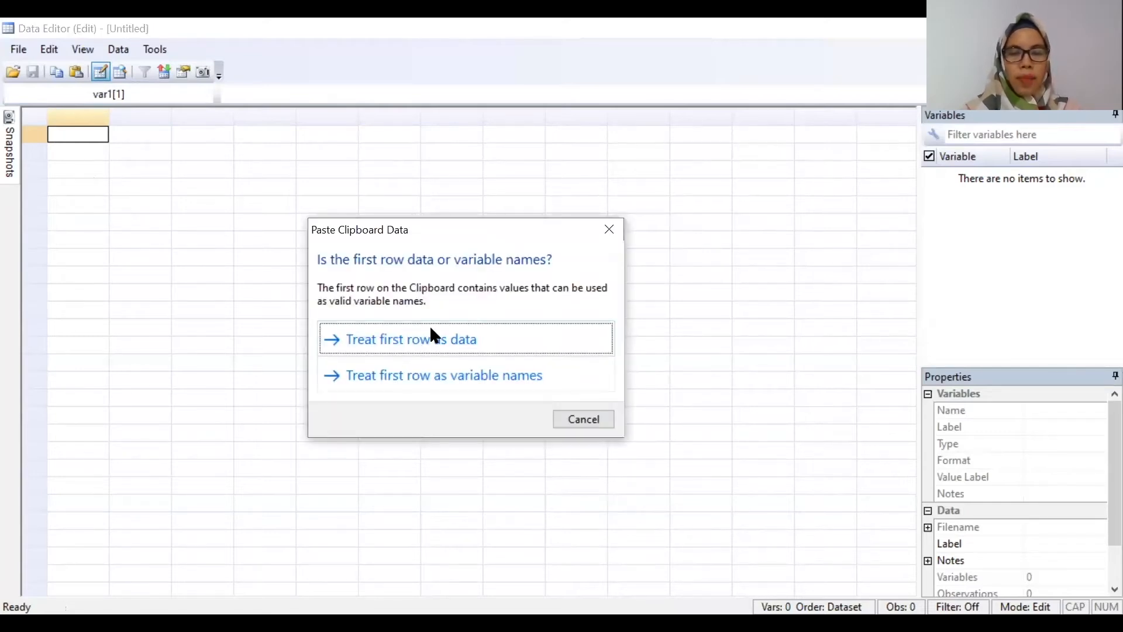
{"action": "left_click", "coordinate": [453, 379]}
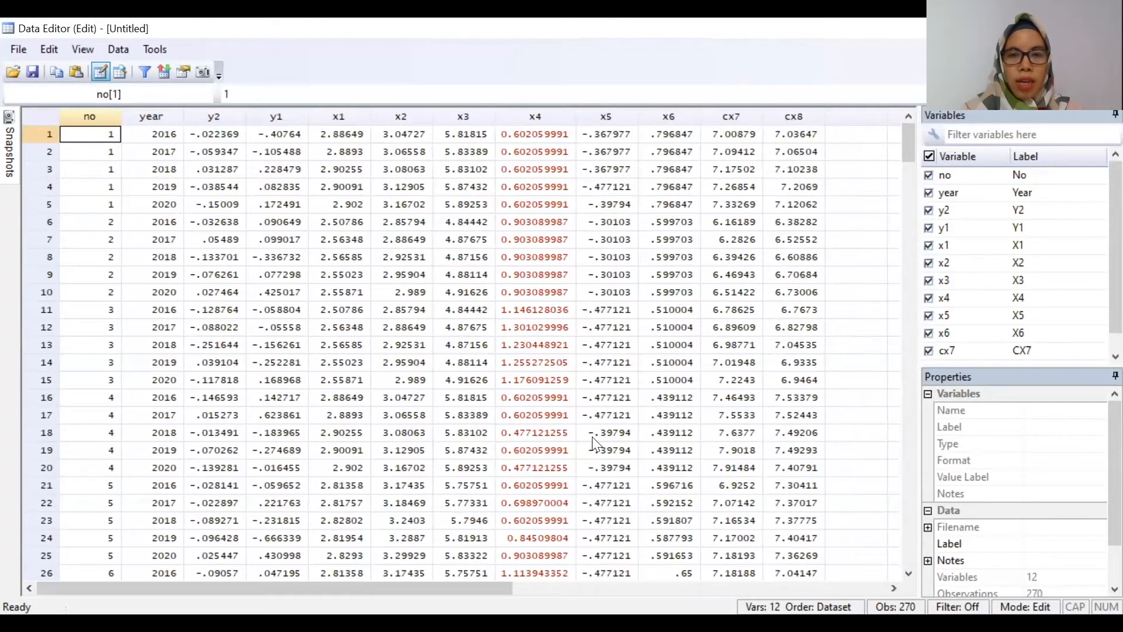
{"action": "scroll", "coordinate": [546, 516], "scroll_direction": "down", "scroll_amount": 10}
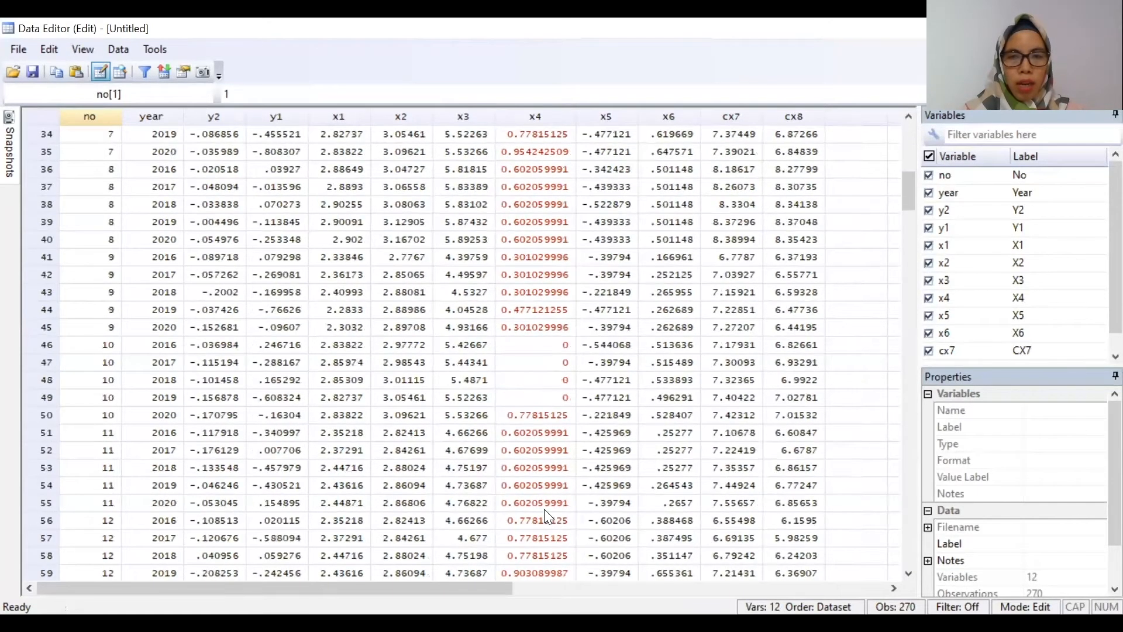
{"action": "scroll", "coordinate": [548, 496], "scroll_direction": "up", "scroll_amount": 10}
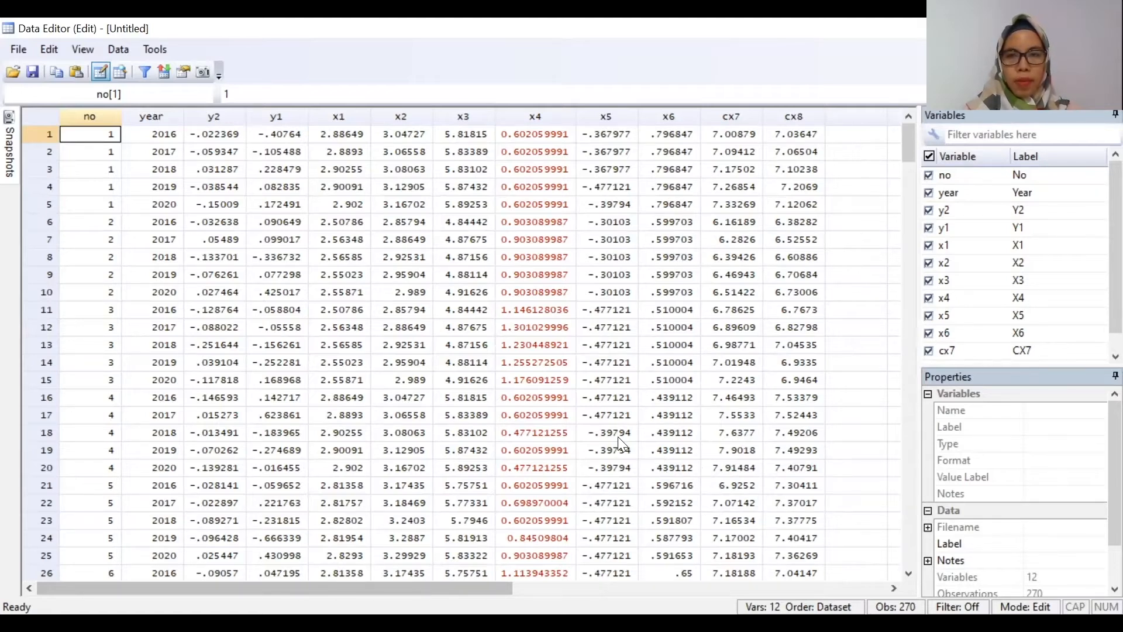
Switch to the Stata Modul Intervening presentation in PowerPoint and copy the command "destring, replace" from slide 5.
{"action": "key", "text": "alt+Tab"}
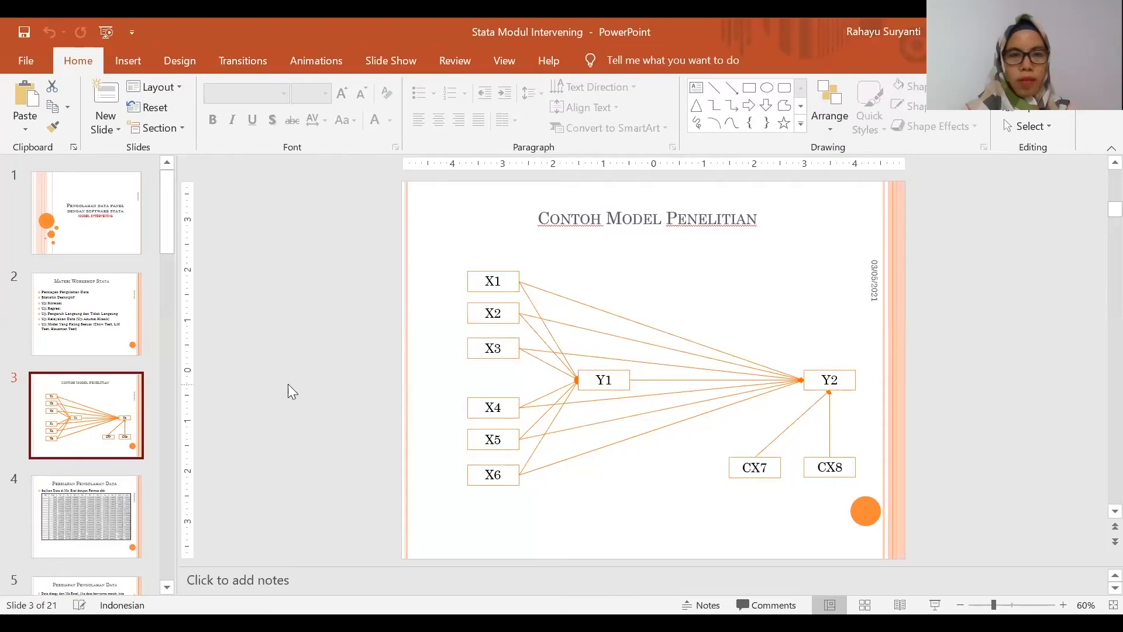
{"action": "left_click", "coordinate": [114, 511]}
{"action": "scroll", "coordinate": [40, 476], "scroll_direction": "down", "scroll_amount": 3}
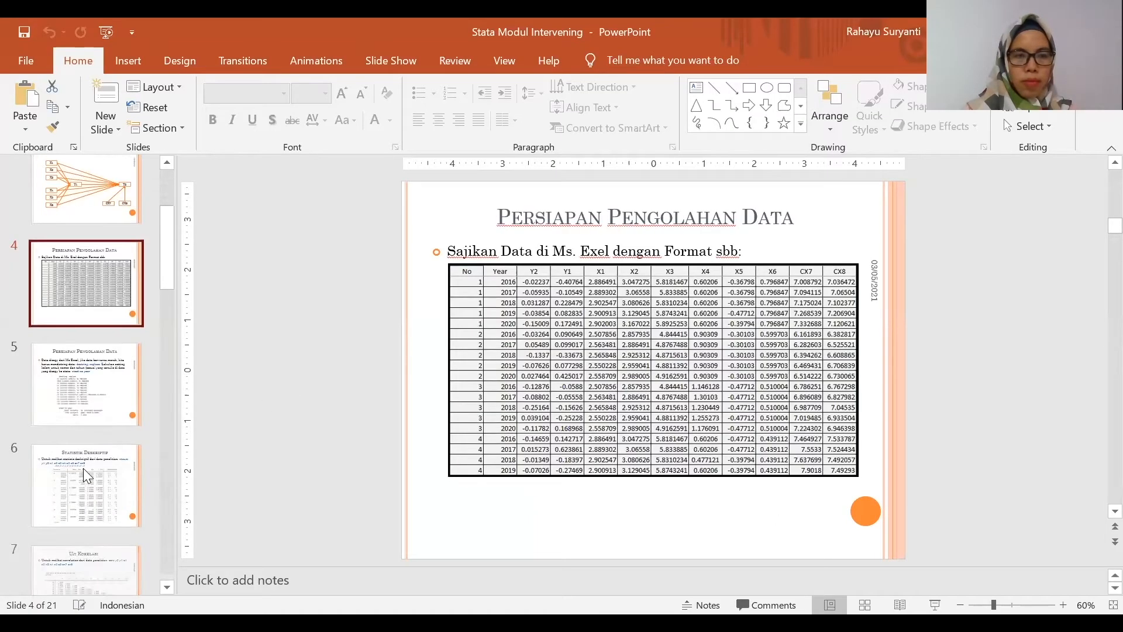
{"action": "left_click", "coordinate": [108, 399]}
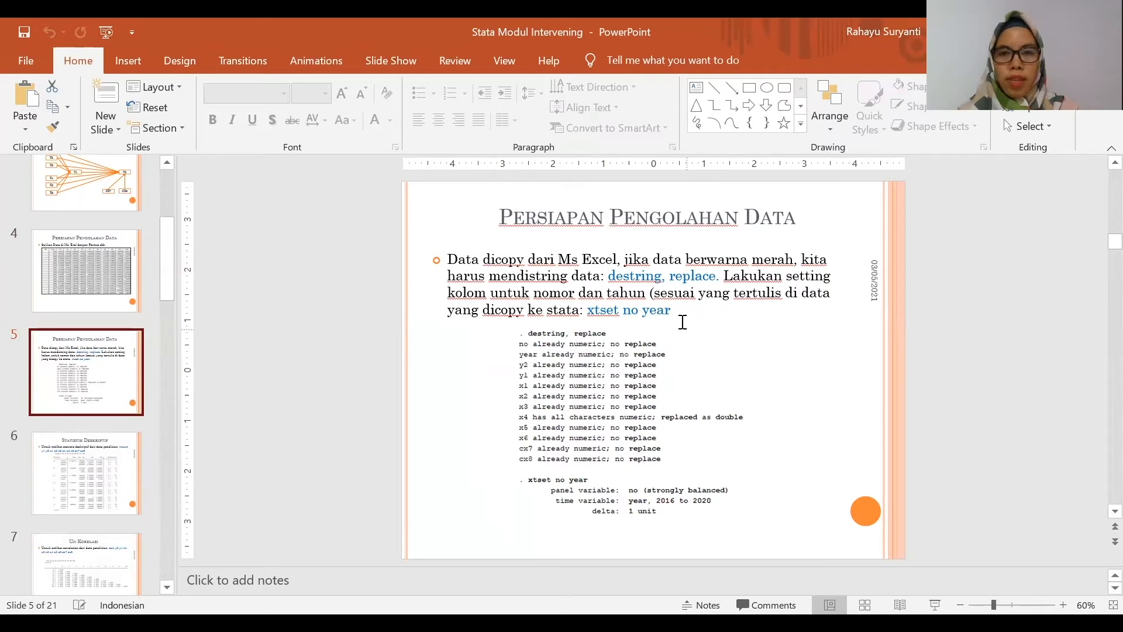
{"action": "left_click", "coordinate": [612, 277]}
{"action": "left_click_drag", "start_coordinate": [612, 276], "coordinate": [706, 277]}
{"action": "key", "text": "ctrl+c"}
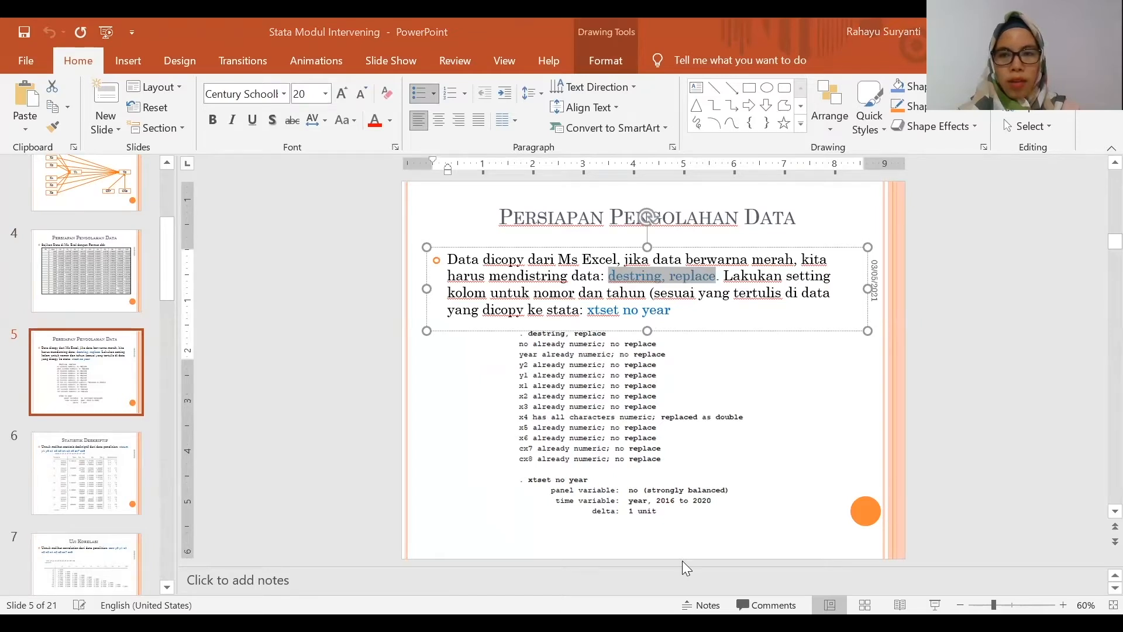
Run the copied command "destring, replace" in Stata and check the data in the Data Editor.
{"action": "key", "text": "alt+Tab"}
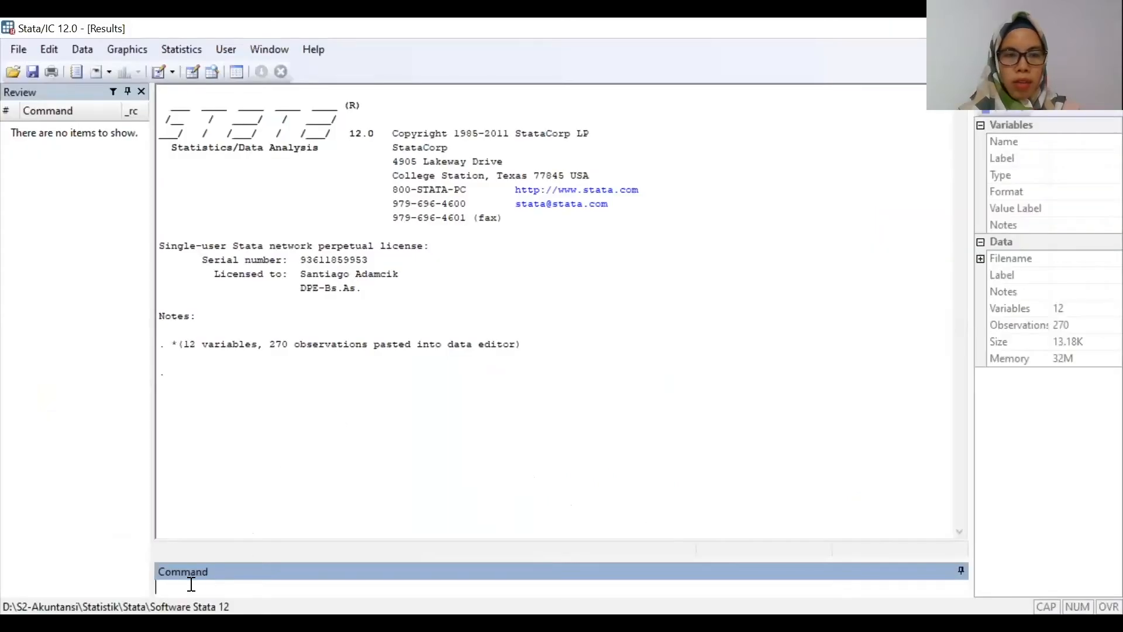
{"action": "key", "text": "ctrl+v"}
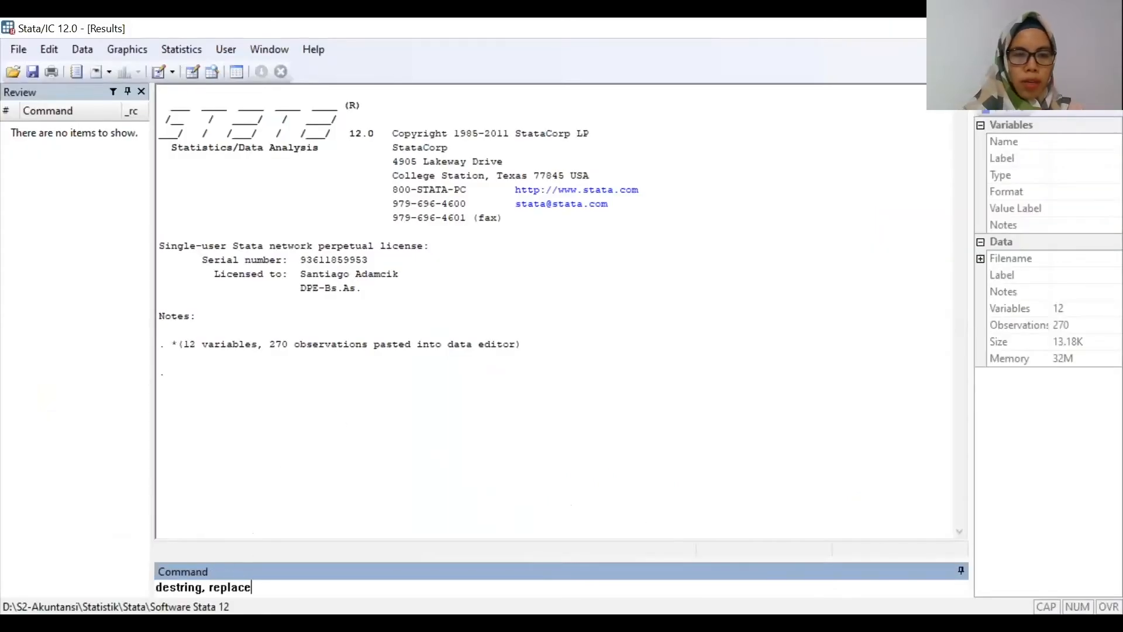
{"action": "key", "text": "Return"}
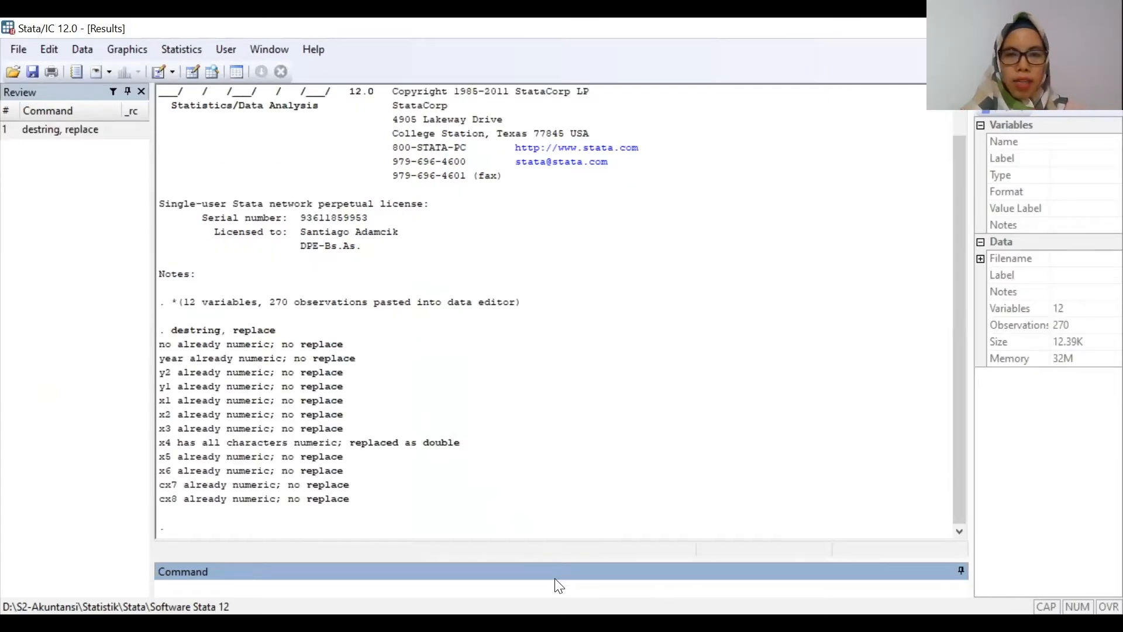
{"action": "key", "text": "alt+Tab"}
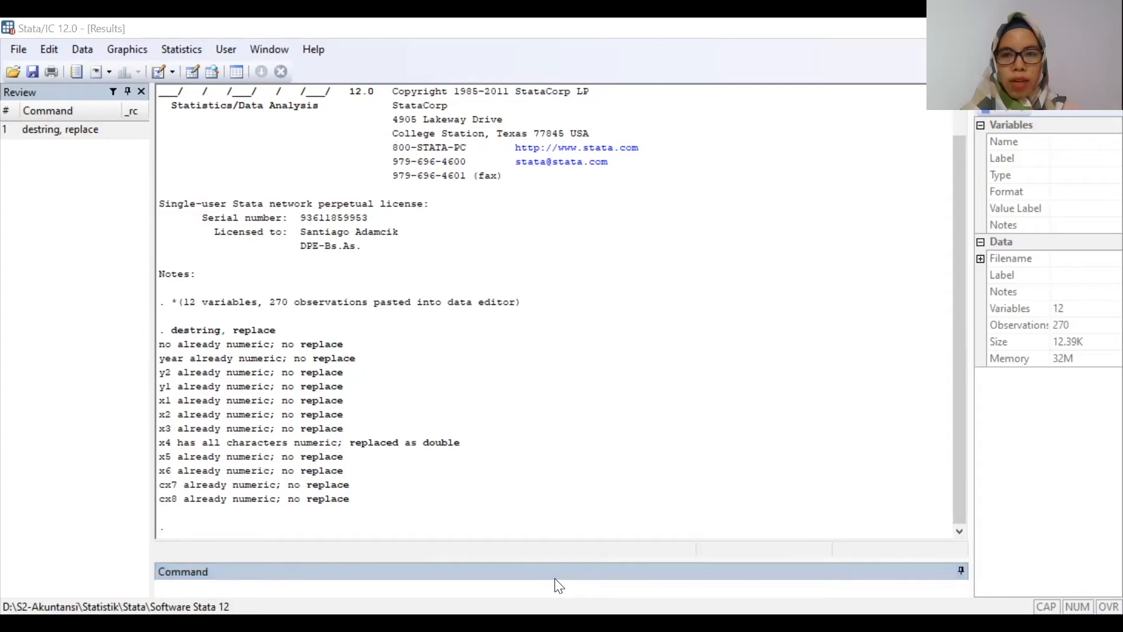
{"action": "left_click", "coordinate": [555, 579]}
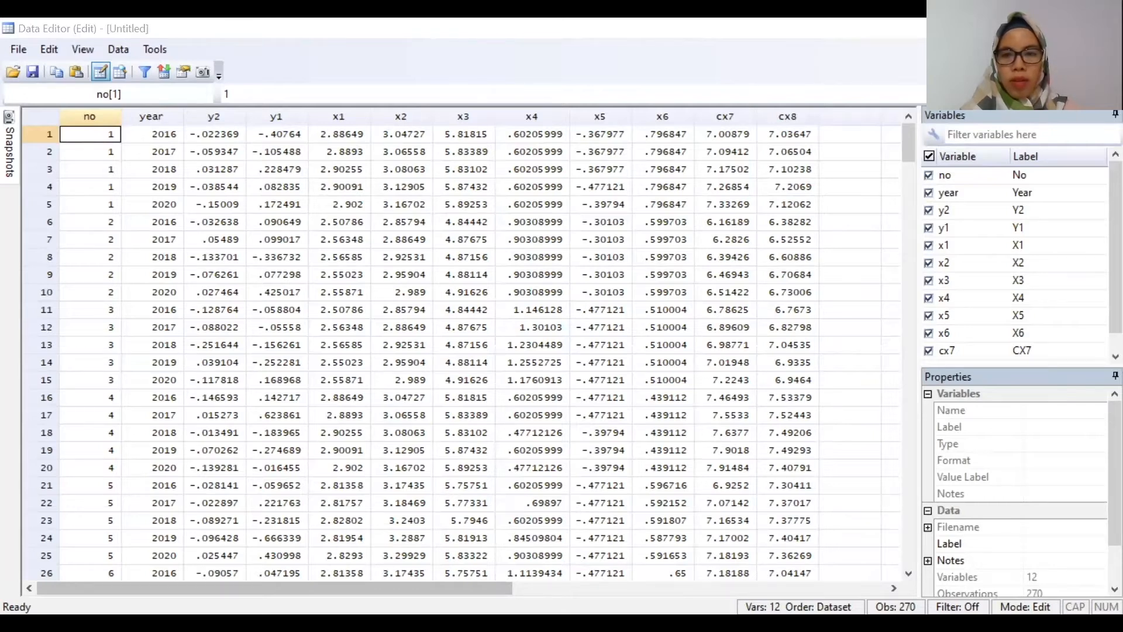
Return to slide 5 in PowerPoint and select the command text "xtset no year".
{"action": "key", "text": "alt+Tab"}
{"action": "left_click", "coordinate": [749, 311]}
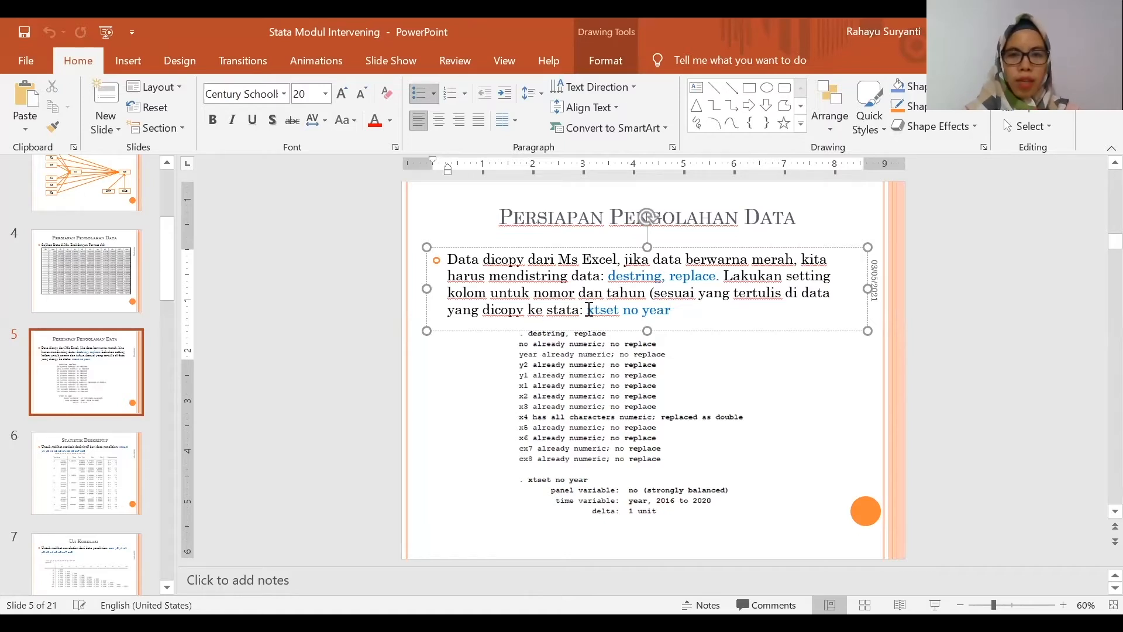
{"action": "left_click_drag", "start_coordinate": [587, 310], "coordinate": [672, 310]}
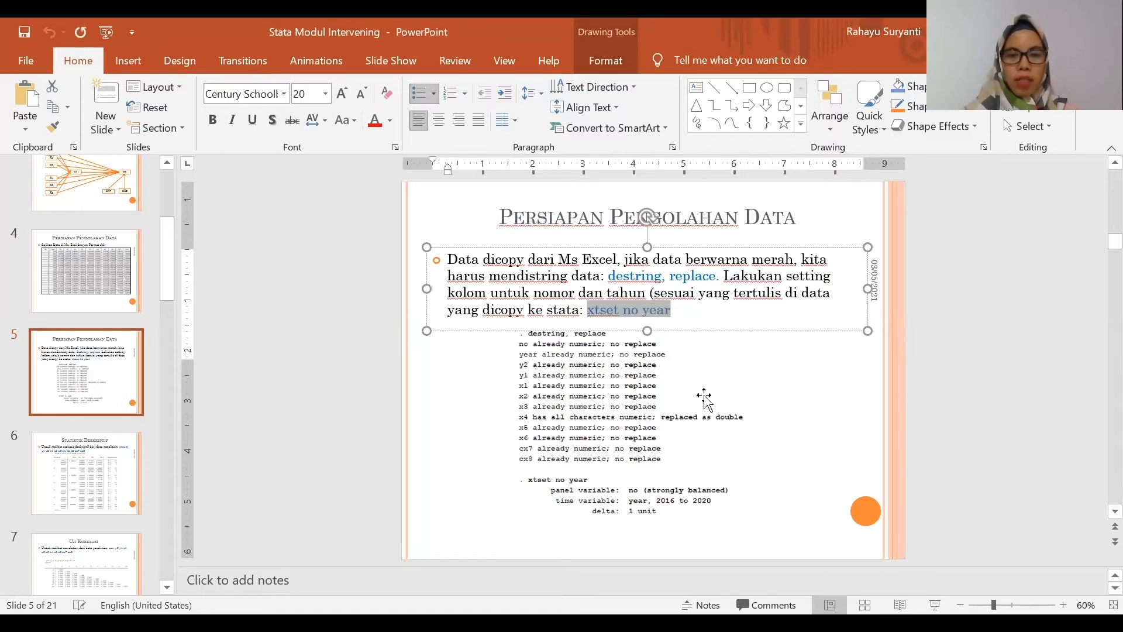
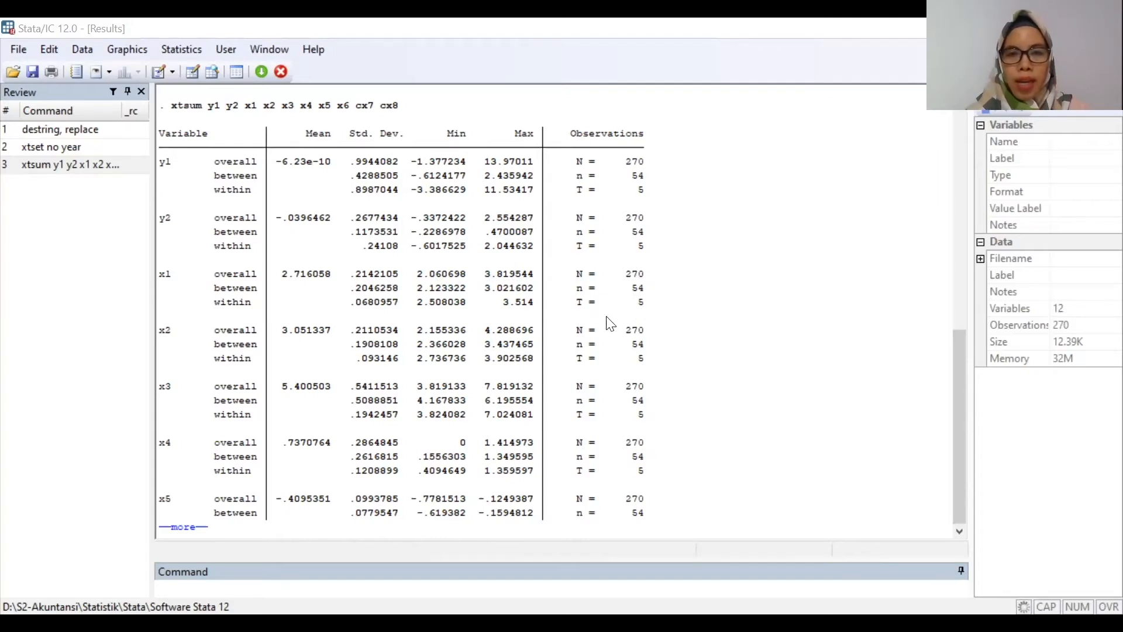
Switch to PowerPoint and copy the command "corr y2 y1 x1 x2 x3 x4 x5 x6 cx7 cx8" from the Uji Korelasi slide.
{"action": "left_click", "coordinate": [581, 199]}
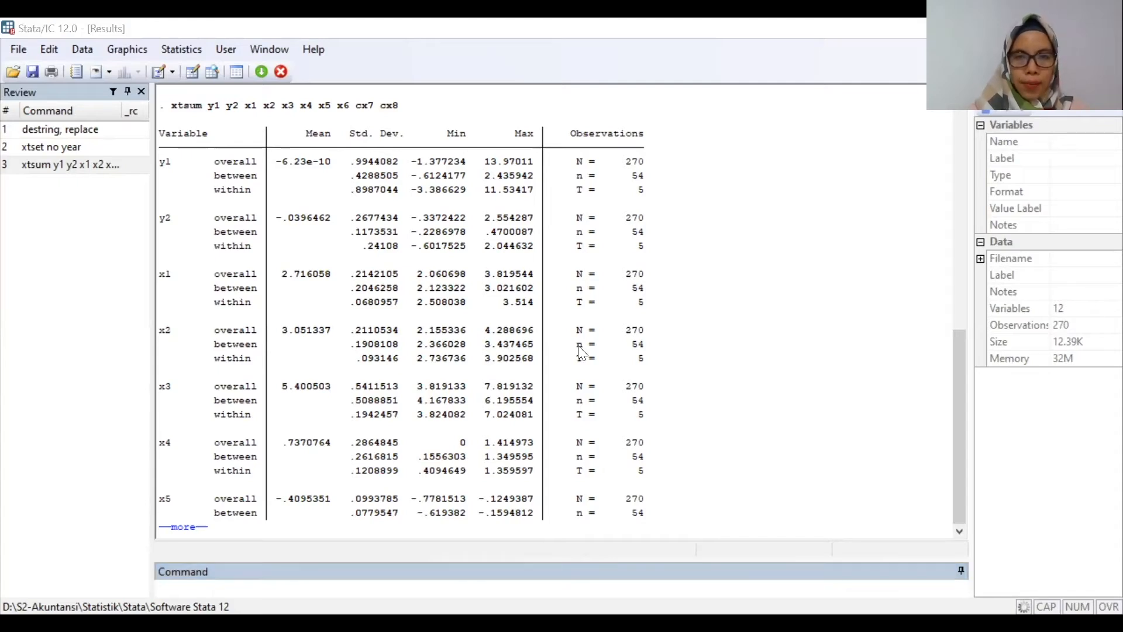
{"action": "key", "text": "alt+Tab"}
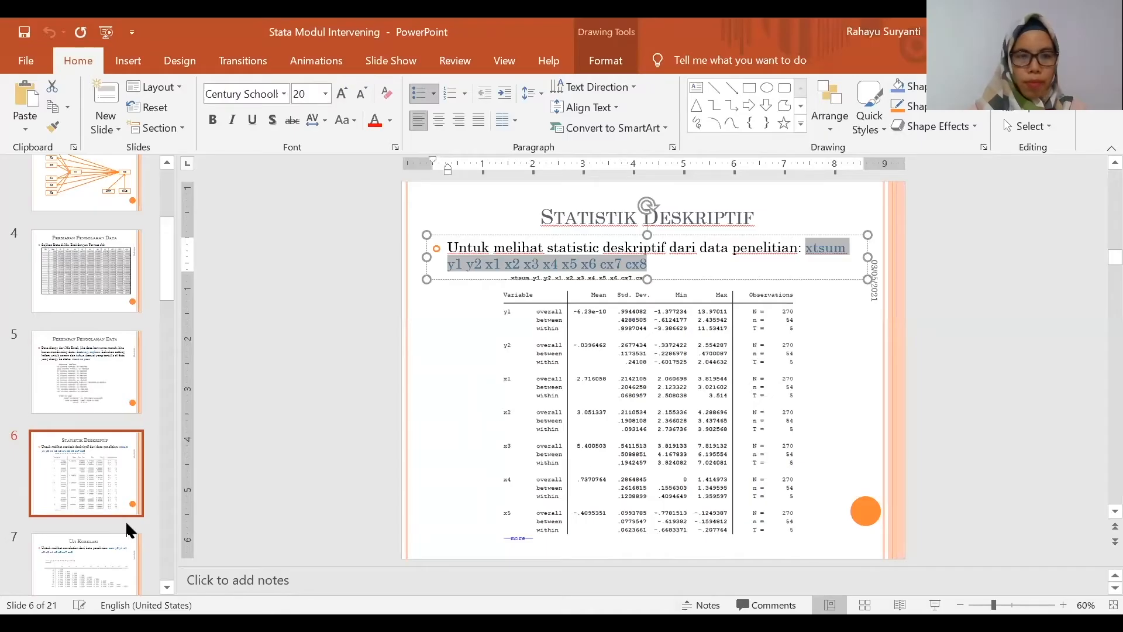
{"action": "left_click", "coordinate": [110, 561]}
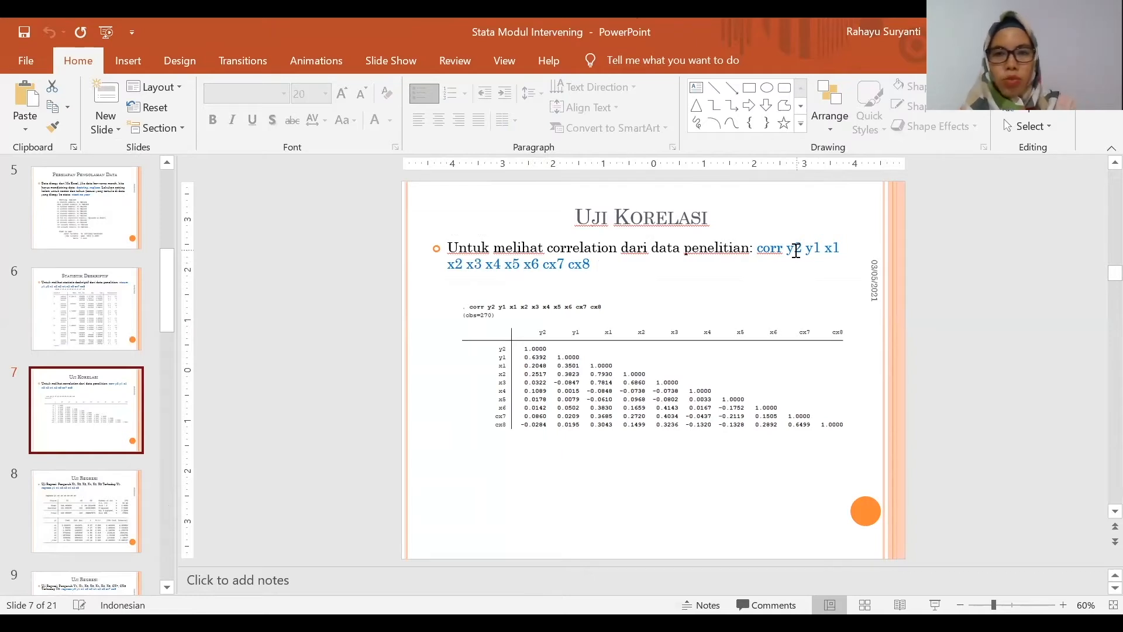
{"action": "left_click_drag", "start_coordinate": [759, 249], "coordinate": [587, 265]}
{"action": "key", "text": "ctrl+c"}
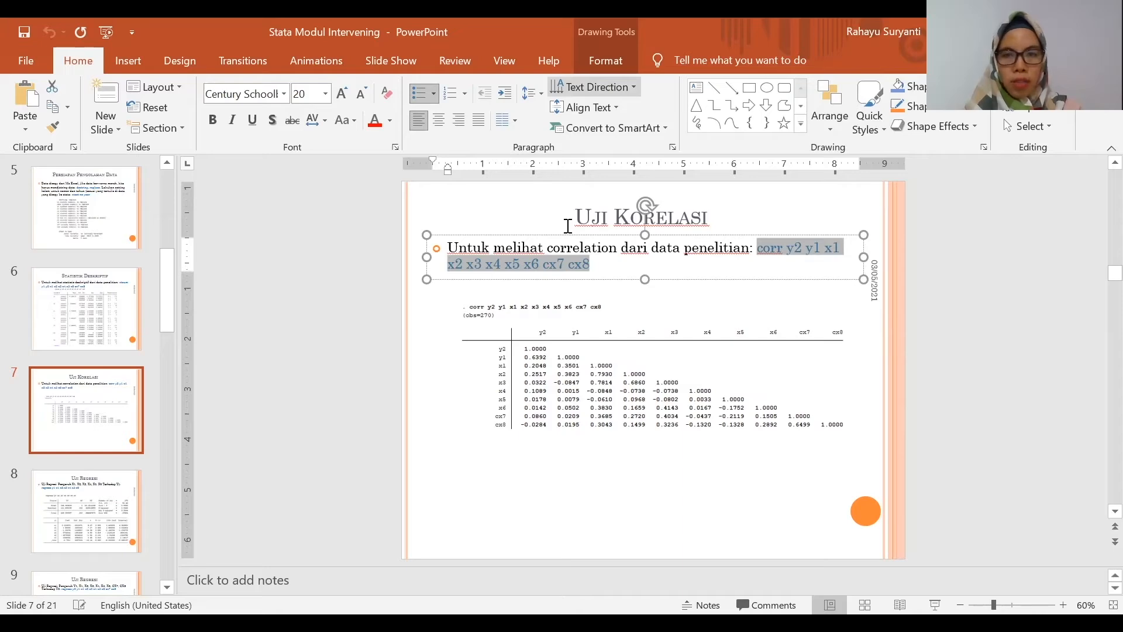
Switch to Stata and run the copied command "corr y2 y1 x1 x2 x3 x4 x5 x6 cx7 cx8".
{"action": "key", "text": "alt+Tab"}
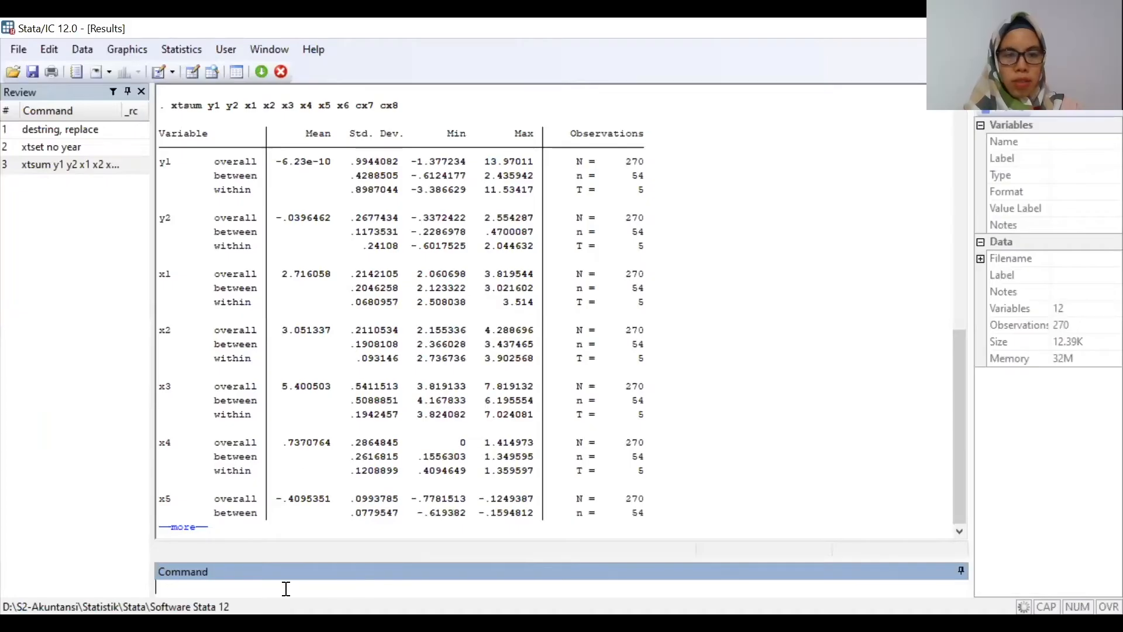
{"action": "key", "text": "ctrl+v"}
{"action": "key", "text": "Return"}
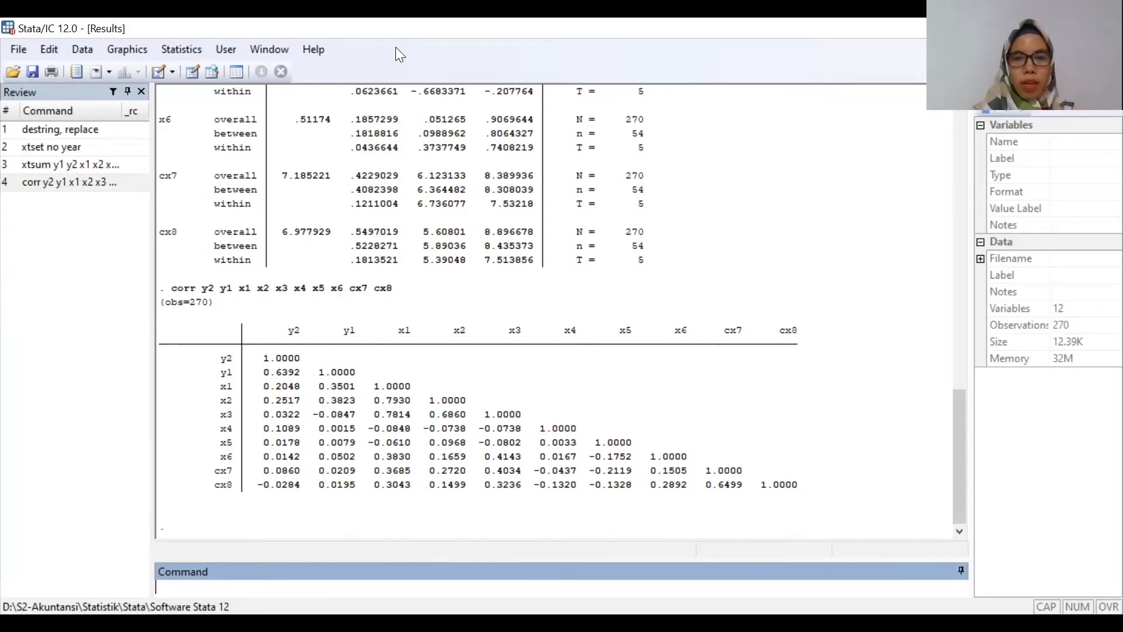
Copy the command "regress y1 x1 x2 x3 x4 x5 x6" from slide 8 in PowerPoint and run it in Stata.
{"action": "key", "text": "alt+Tab"}
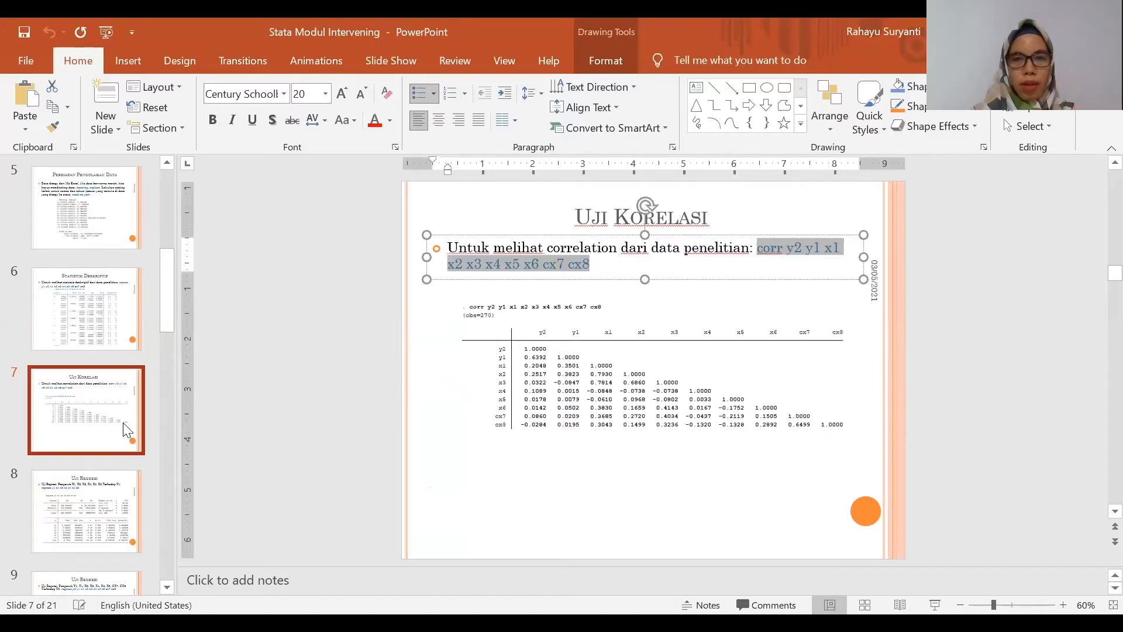
{"action": "left_click", "coordinate": [69, 502]}
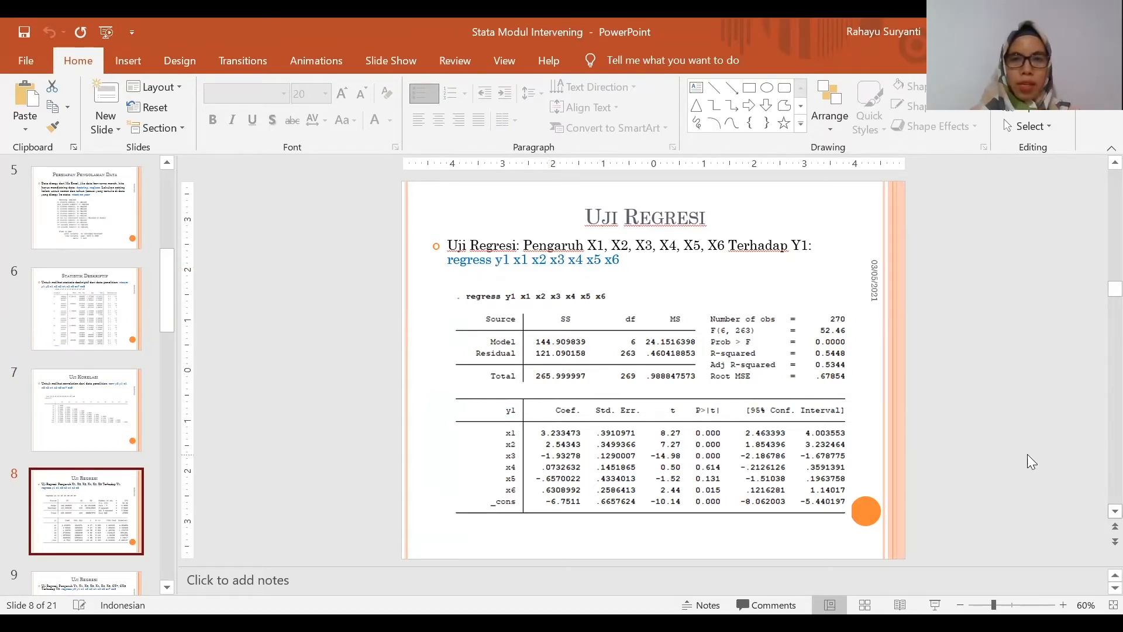
{"action": "left_click_drag", "start_coordinate": [448, 260], "coordinate": [620, 260]}
{"action": "key", "text": "ctrl+c"}
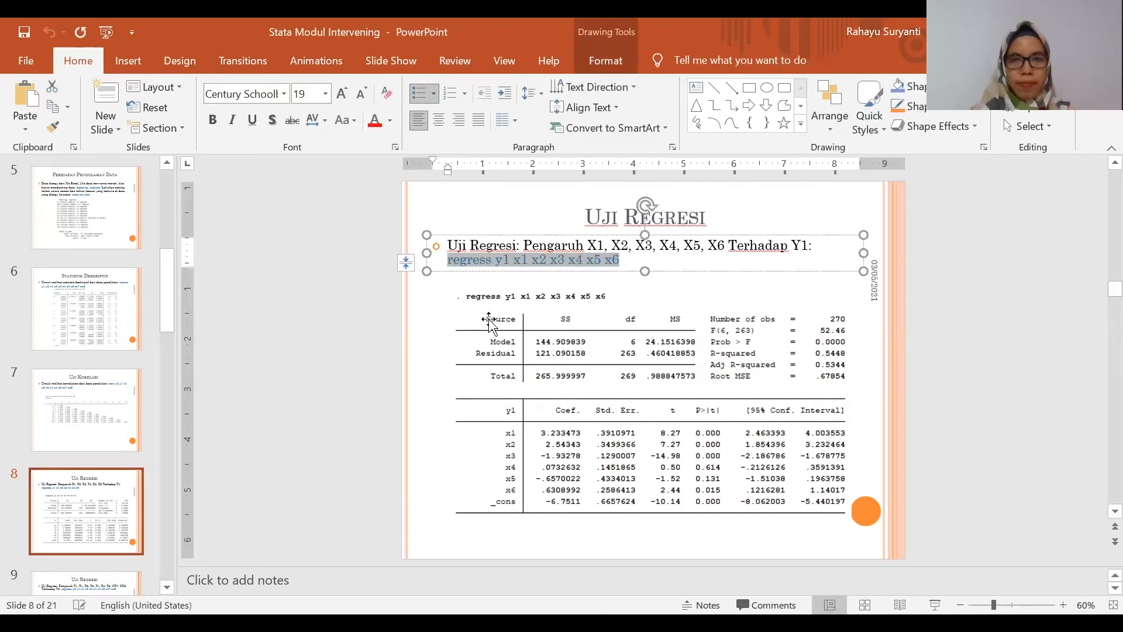
{"action": "key", "text": "alt+Tab"}
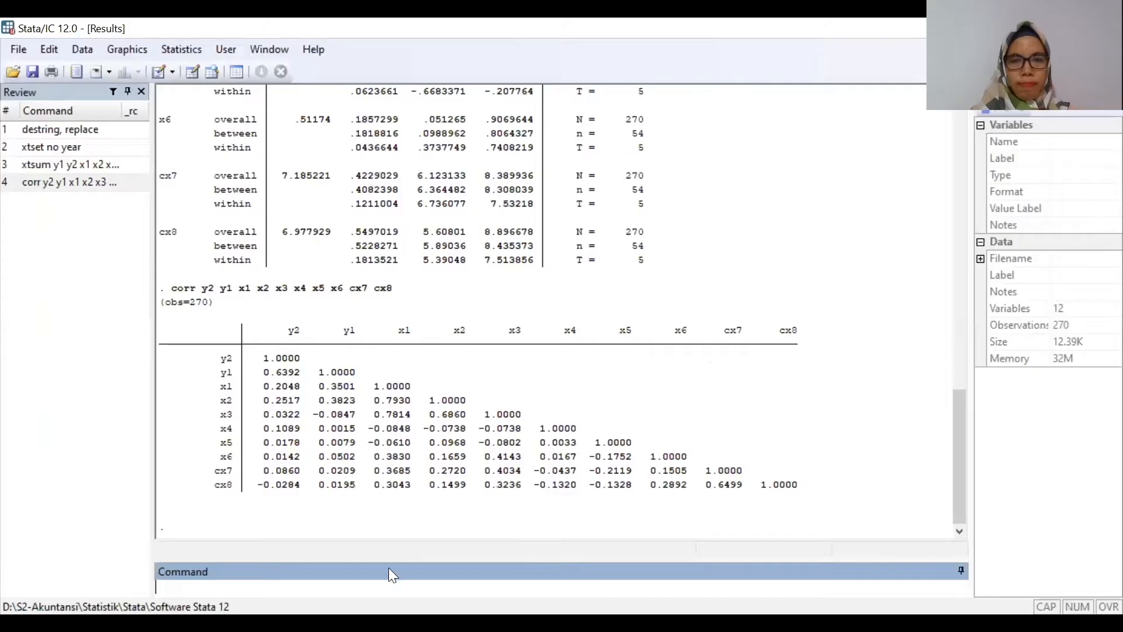
{"action": "key", "text": "ctrl+v"}
{"action": "key", "text": "Return"}
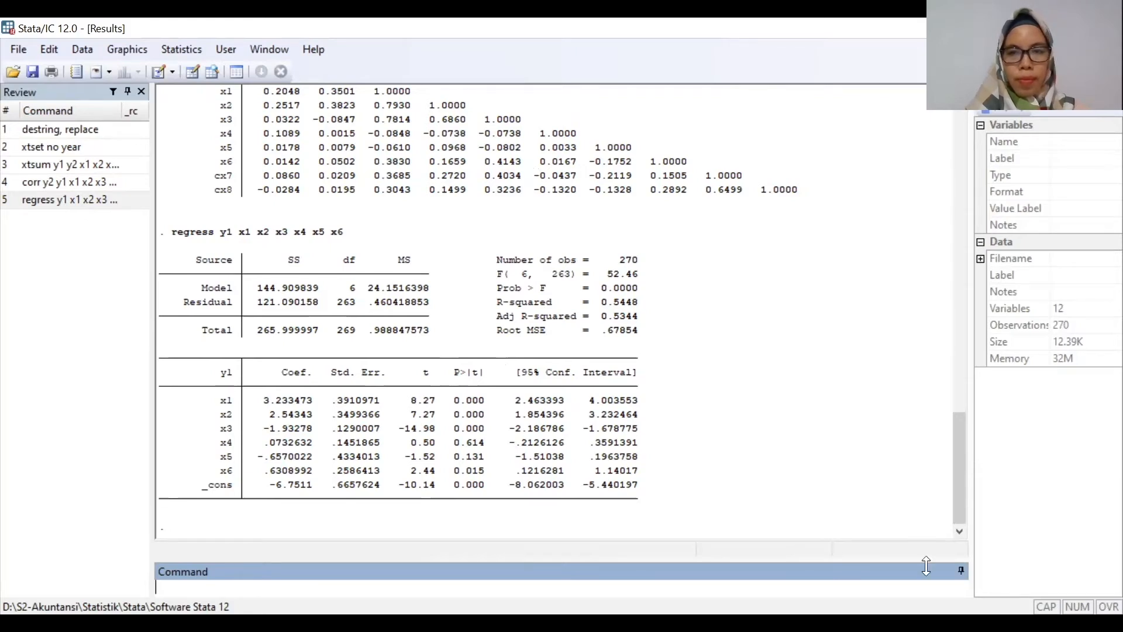
Copy "regress y2 y1 x1 x2 x3 x4 x5 x6 cx7 cx8" from slide 9 in PowerPoint and run it in Stata.
{"action": "left_click", "coordinate": [923, 622]}
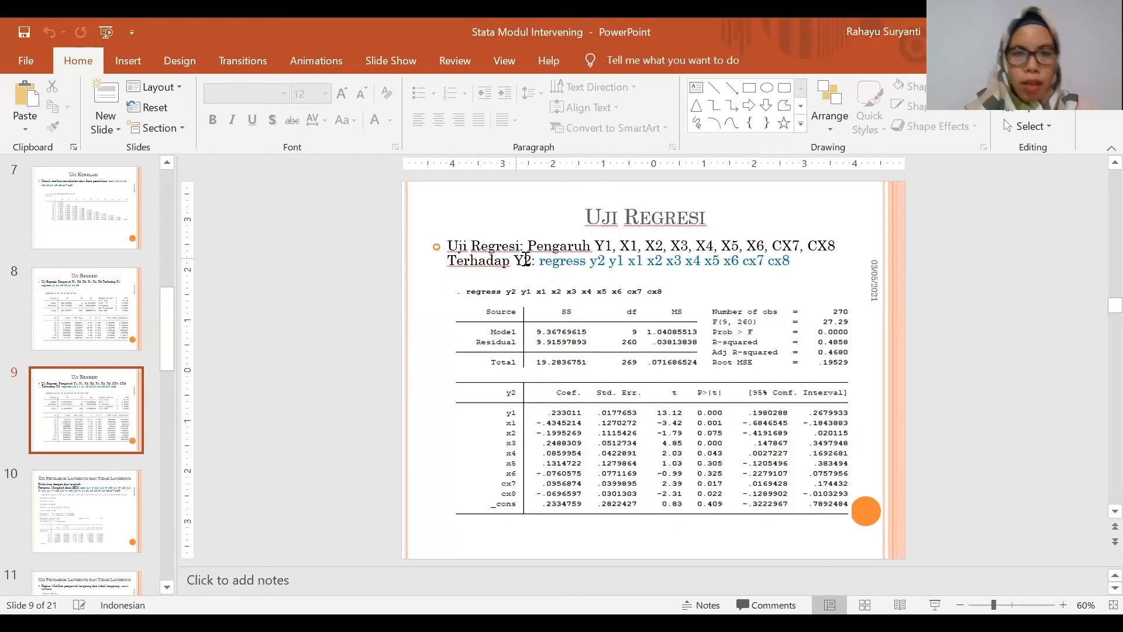
{"action": "left_click_drag", "start_coordinate": [539, 261], "coordinate": [802, 258]}
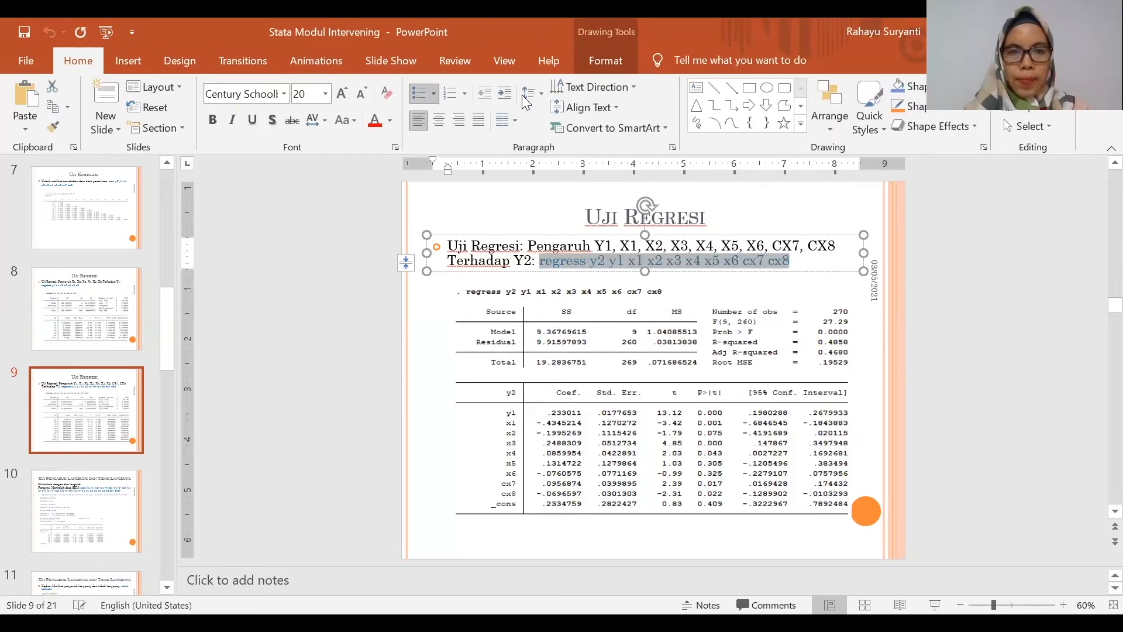
{"action": "key", "text": "ctrl+c"}
{"action": "key", "text": "alt+Tab"}
{"action": "key", "text": "ctrl+v"}
{"action": "key", "text": "Return"}
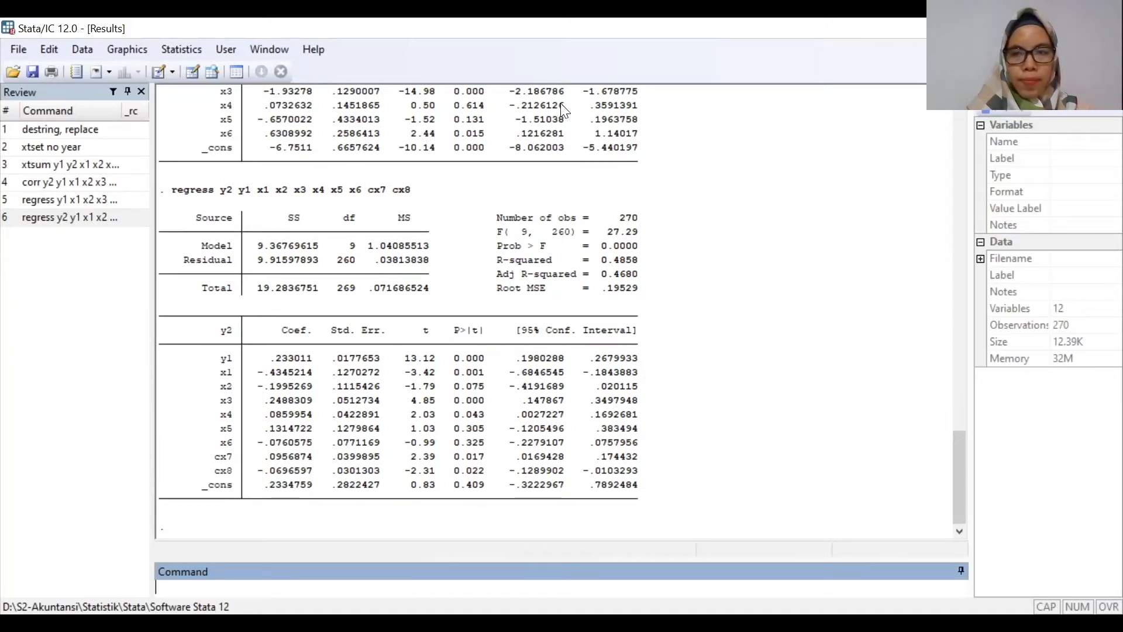
Copy the full sem command for the y1 and y2 equations from PowerPoint slide 10, run it in Stata and display the remaining output.
{"action": "key", "text": "alt+Tab"}
{"action": "left_click_drag", "start_coordinate": [626, 262], "coordinate": [812, 275]}
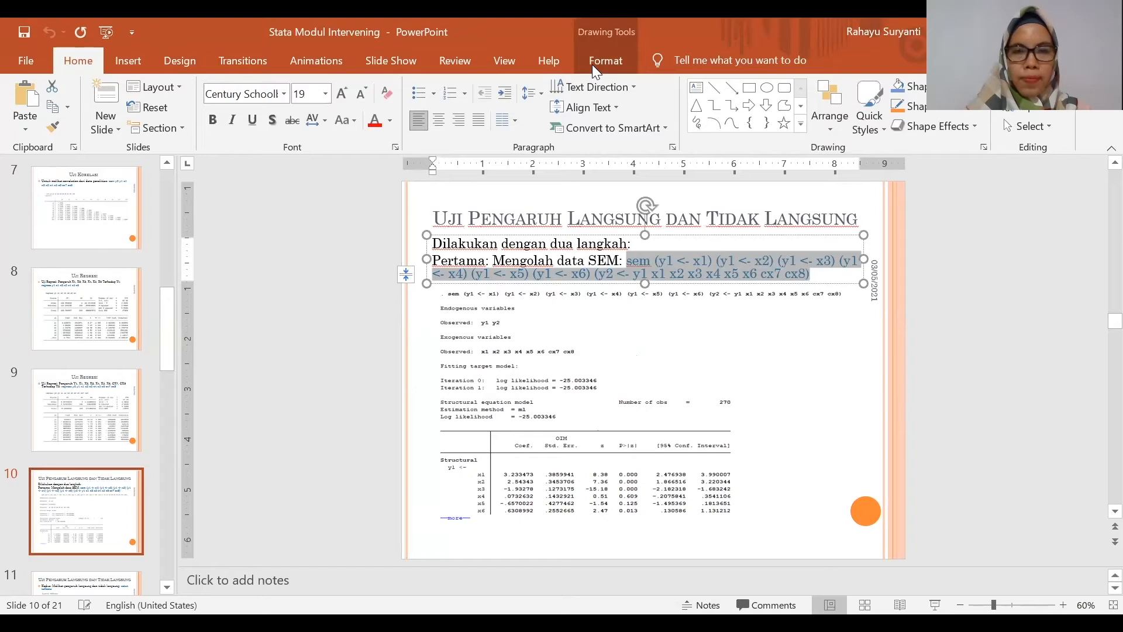
{"action": "key", "text": "alt+Tab"}
{"action": "left_click", "coordinate": [343, 585]}
{"action": "key", "text": "ctrl+v"}
{"action": "key", "text": "Return"}
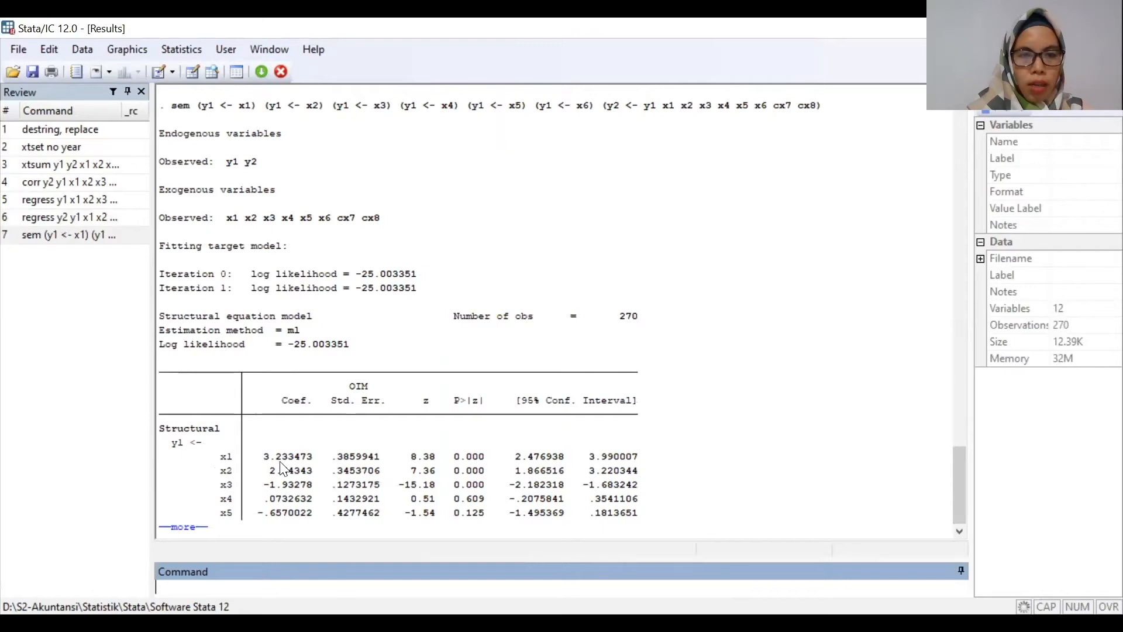
{"action": "left_click", "coordinate": [184, 528]}
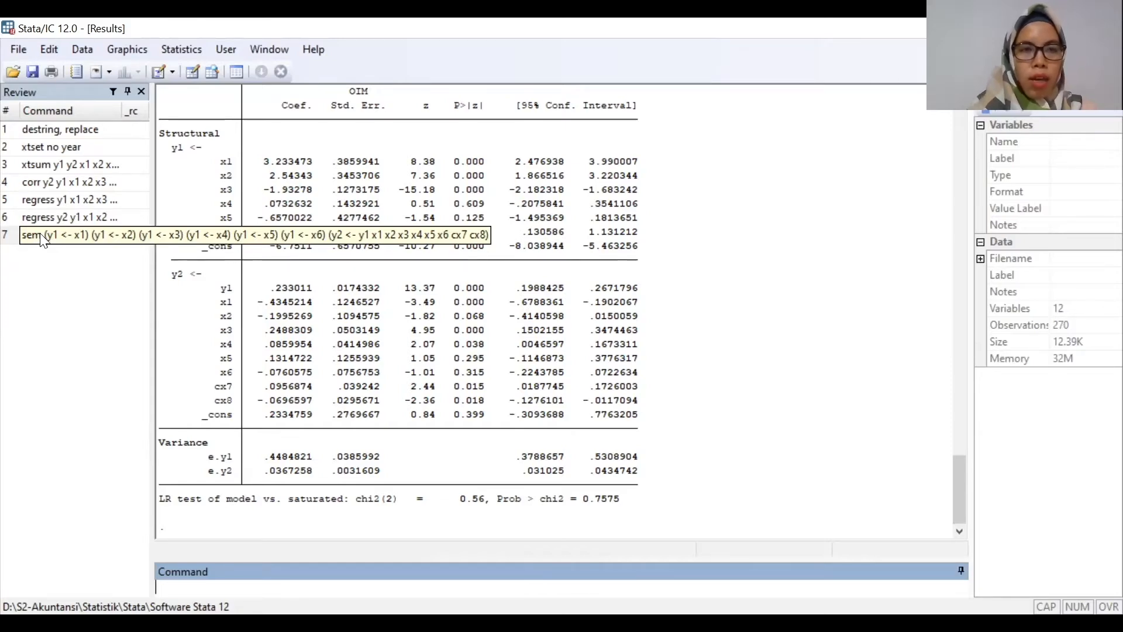
Examine the sem output for y1 and y2 and compare it with the two earlier regression tables.
{"action": "scroll", "coordinate": [432, 331], "scroll_direction": "up", "scroll_amount": 7}
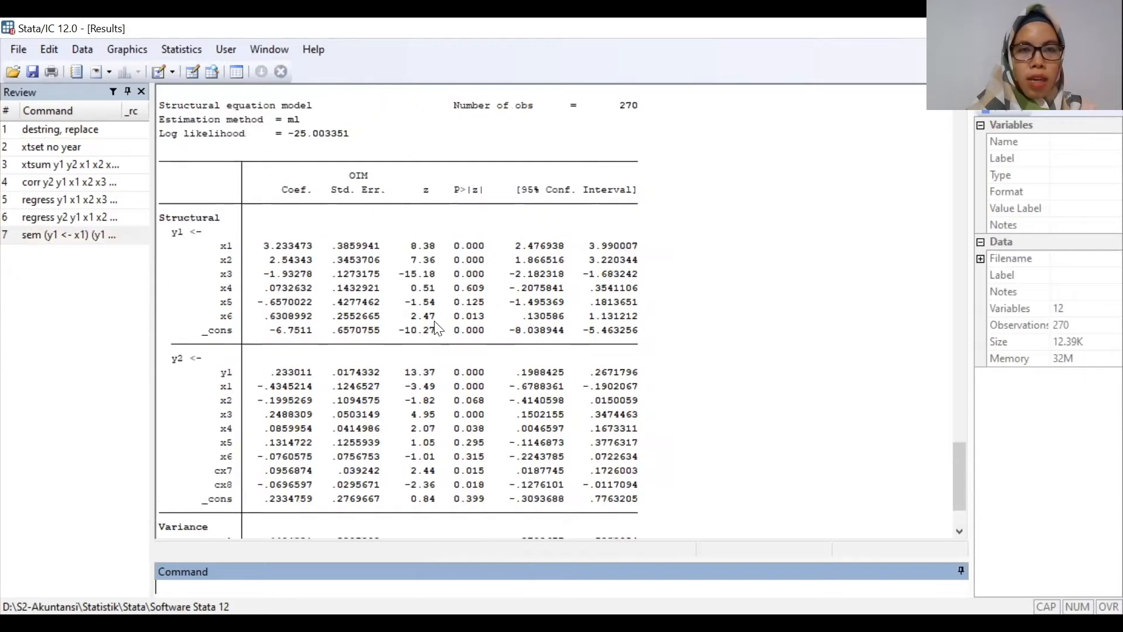
{"action": "scroll", "coordinate": [430, 330], "scroll_direction": "up", "scroll_amount": 1}
{"action": "scroll", "coordinate": [422, 328], "scroll_direction": "down", "scroll_amount": 9}
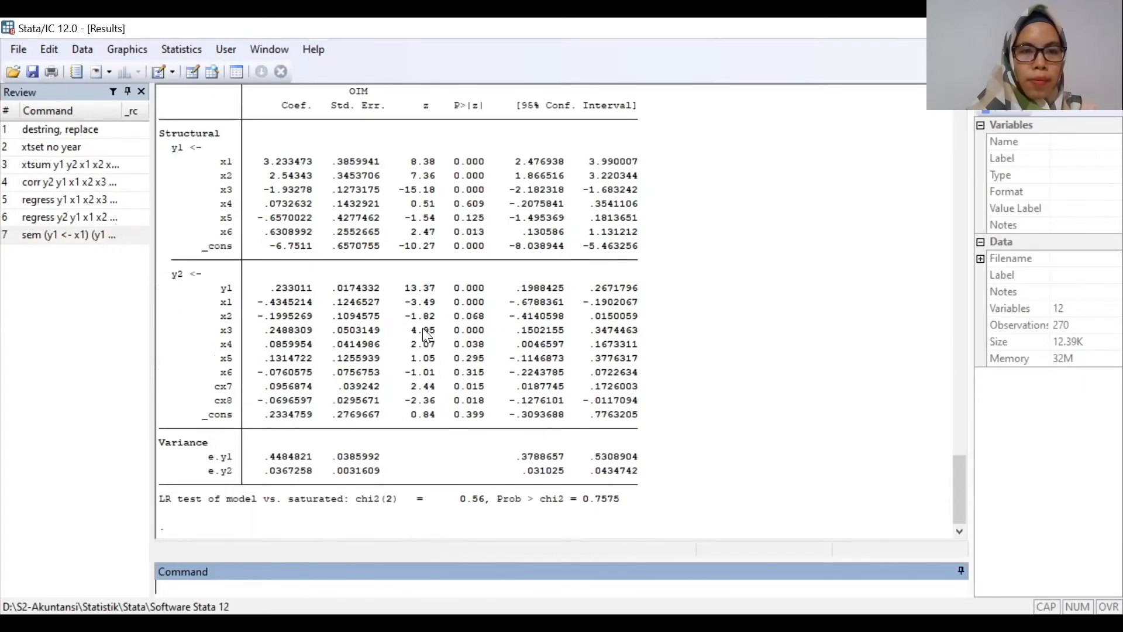
{"action": "scroll", "coordinate": [422, 327], "scroll_direction": "up", "scroll_amount": 4}
{"action": "scroll", "coordinate": [422, 328], "scroll_direction": "up", "scroll_amount": 15}
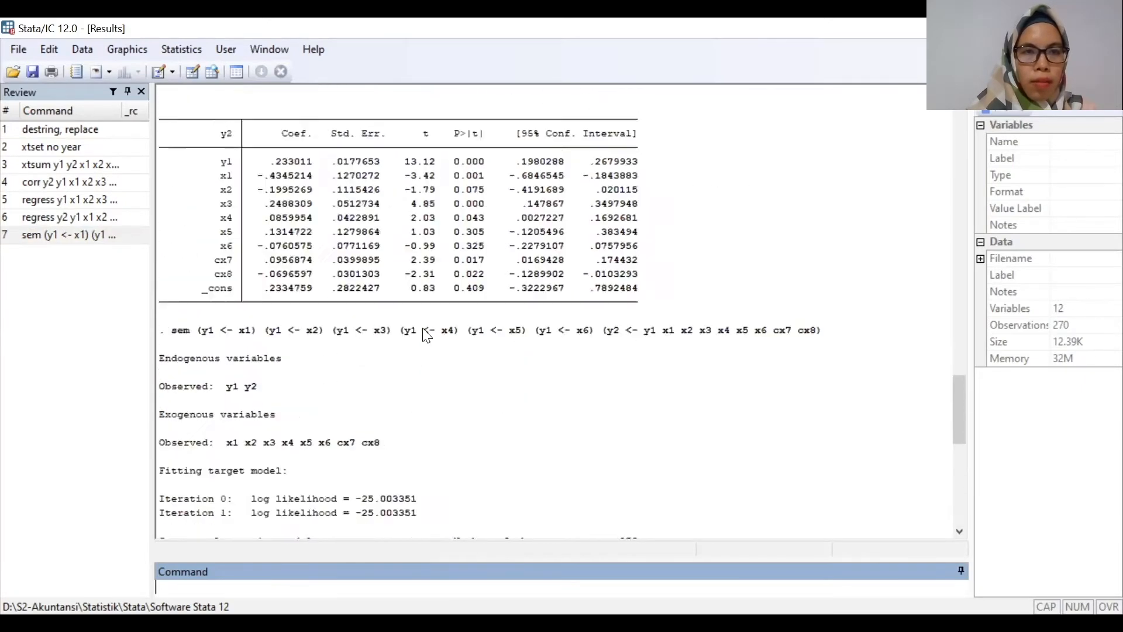
{"action": "scroll", "coordinate": [427, 335], "scroll_direction": "up", "scroll_amount": 4}
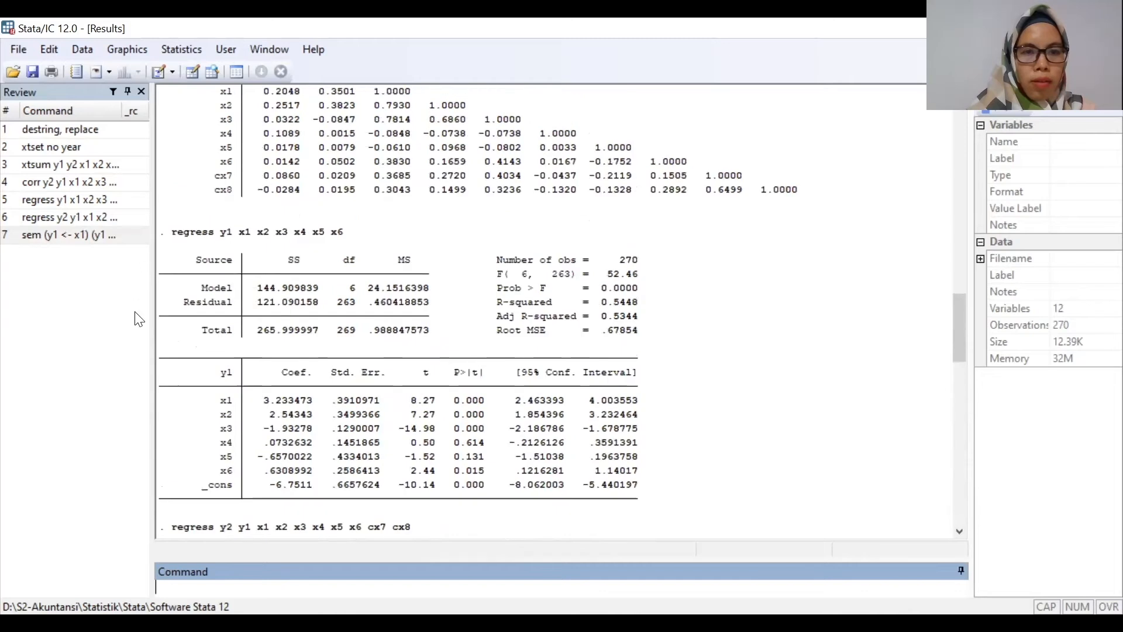
{"action": "scroll", "coordinate": [344, 415], "scroll_direction": "down", "scroll_amount": 20}
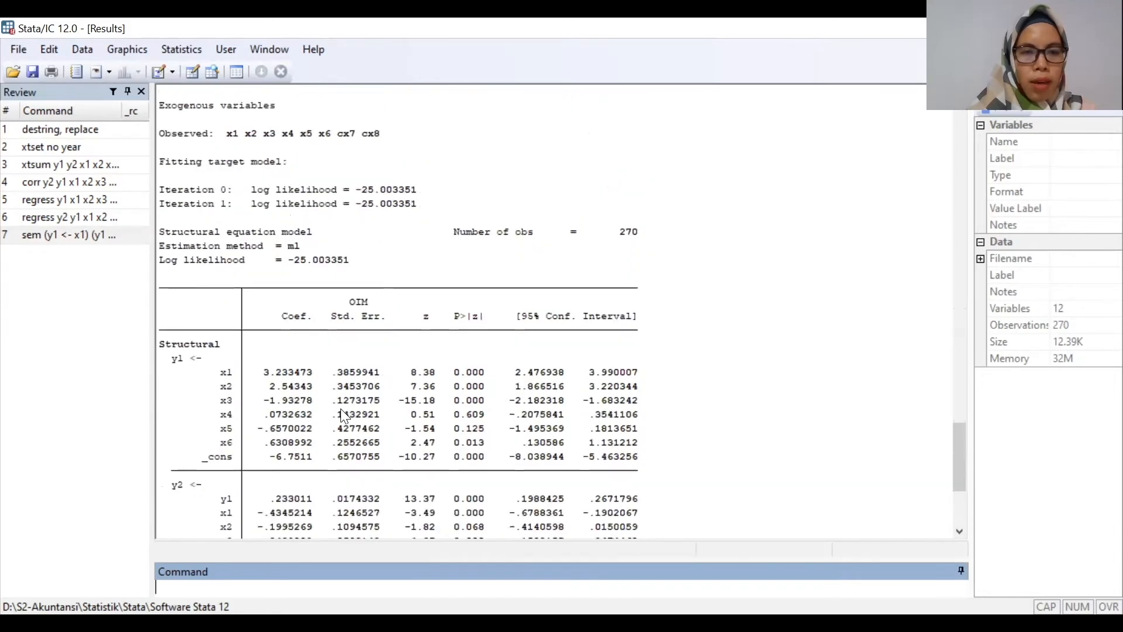
{"action": "scroll", "coordinate": [344, 416], "scroll_direction": "down", "scroll_amount": 3}
{"action": "scroll", "coordinate": [344, 417], "scroll_direction": "down", "scroll_amount": 3}
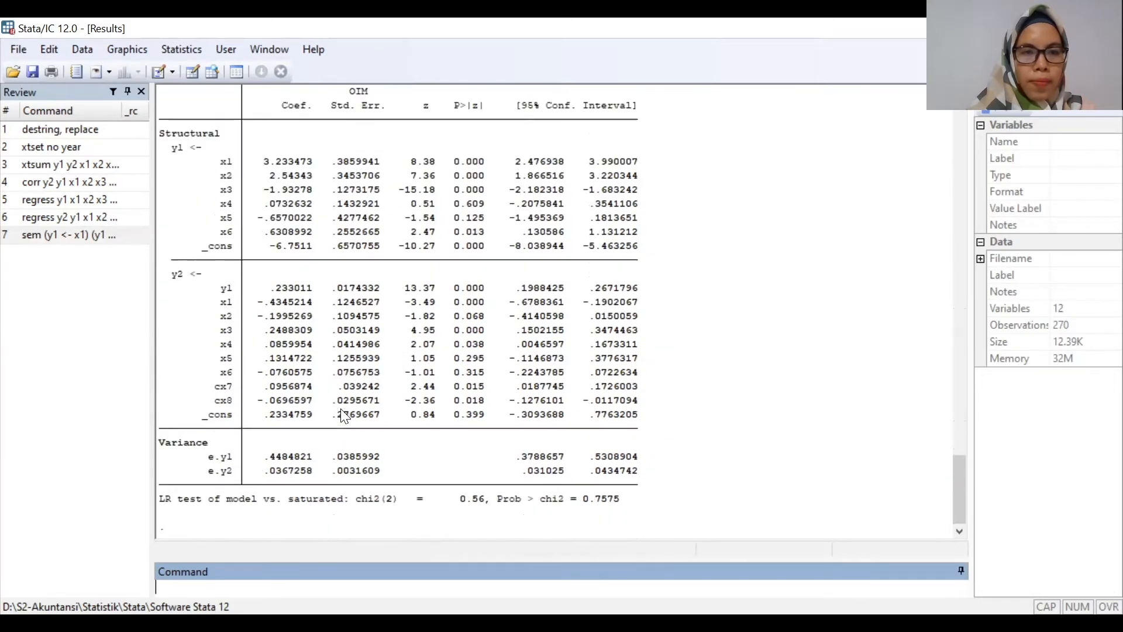
{"action": "scroll", "coordinate": [344, 416], "scroll_direction": "up", "scroll_amount": 3}
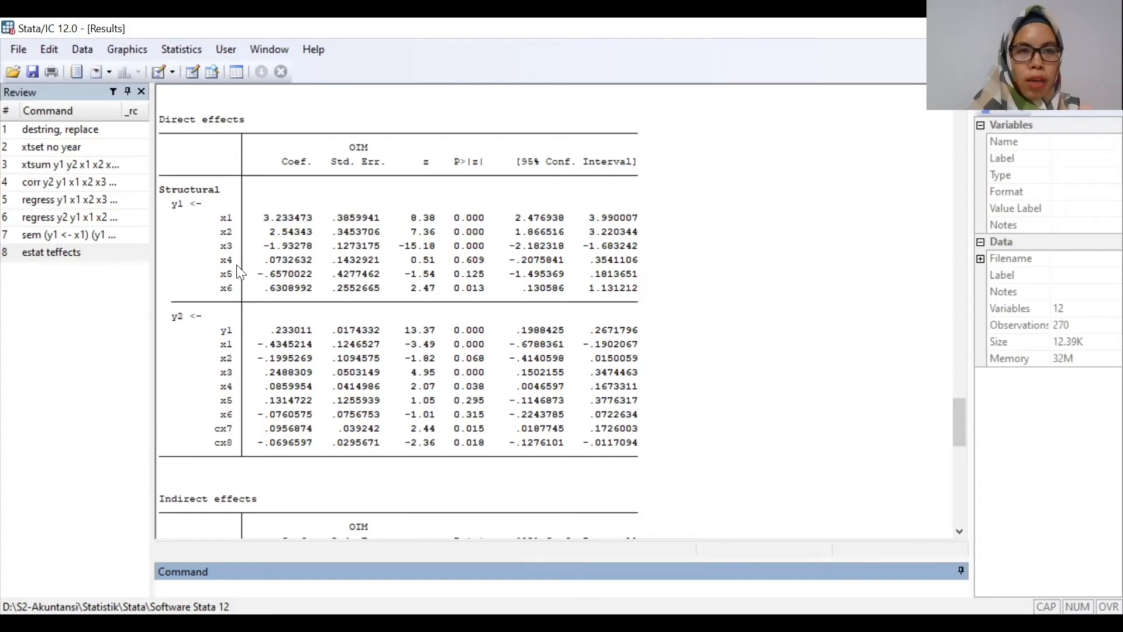
Examine the direct, indirect and total effects tables from "estat teffects" together with the preceding sem output.
{"action": "scroll", "coordinate": [254, 355], "scroll_direction": "down", "scroll_amount": 4}
{"action": "scroll", "coordinate": [255, 354], "scroll_direction": "down", "scroll_amount": 2}
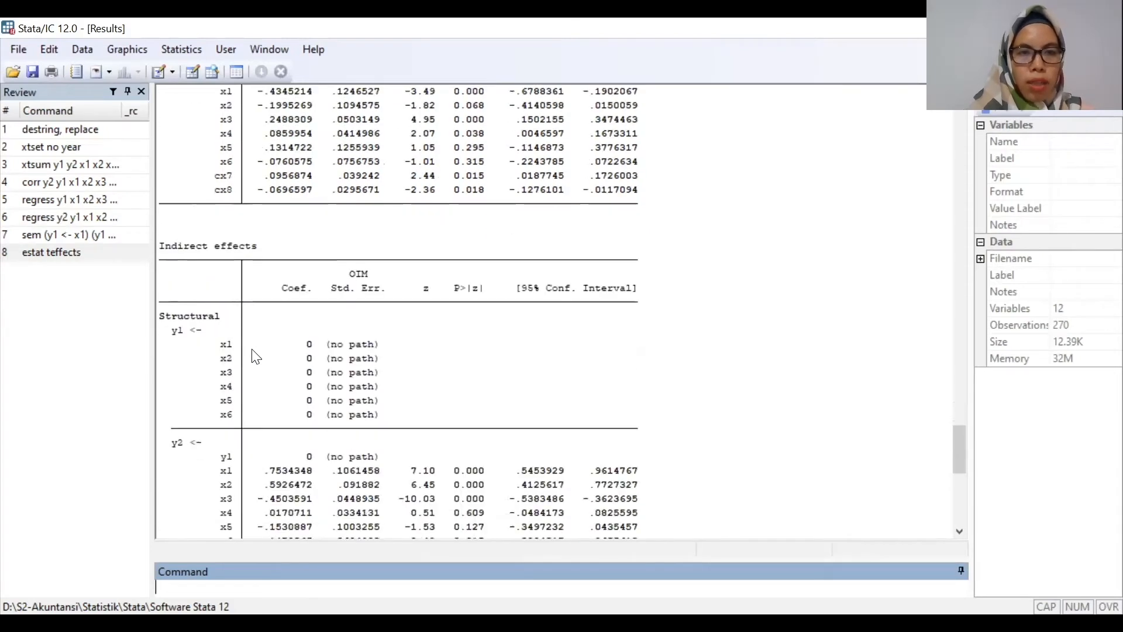
{"action": "scroll", "coordinate": [243, 266], "scroll_direction": "down", "scroll_amount": 1}
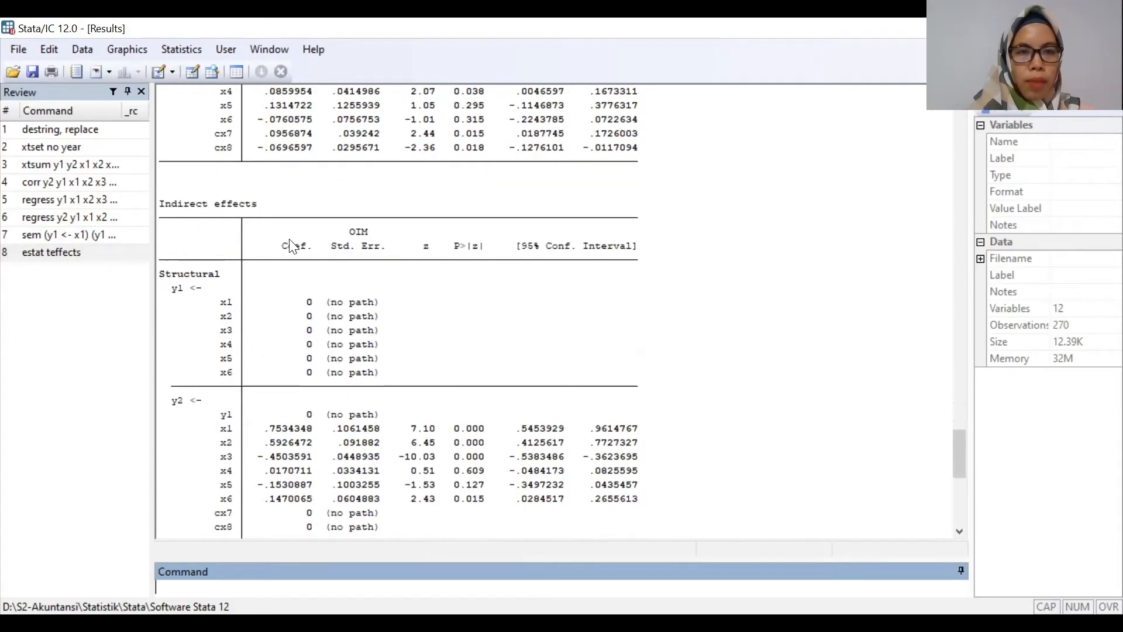
{"action": "scroll", "coordinate": [285, 346], "scroll_direction": "down", "scroll_amount": 8}
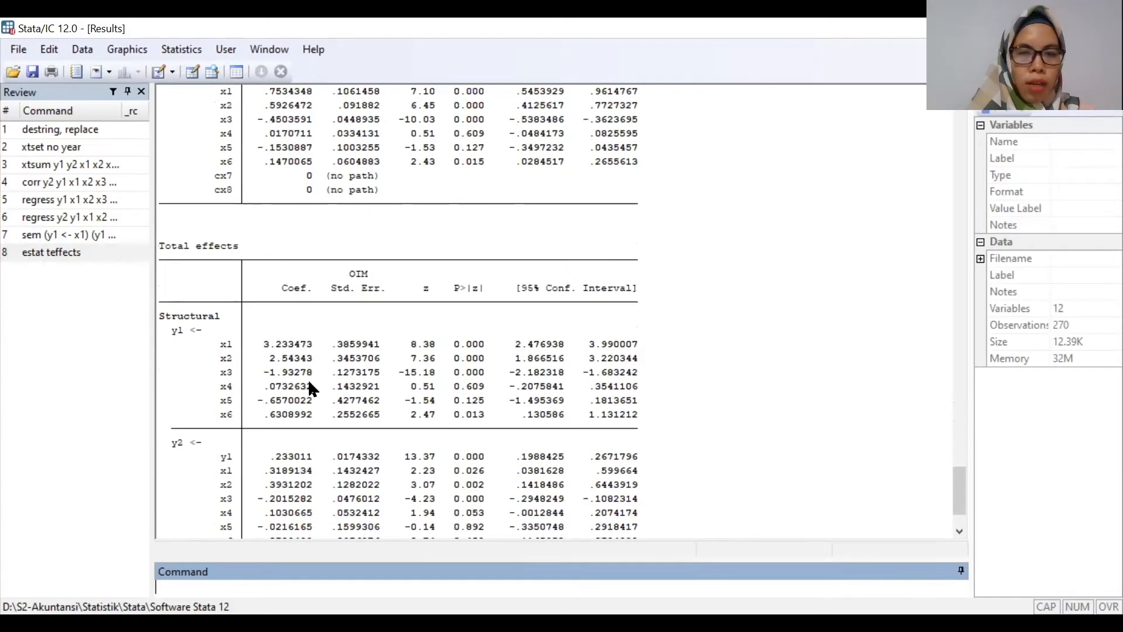
{"action": "scroll", "coordinate": [308, 378], "scroll_direction": "down", "scroll_amount": 2}
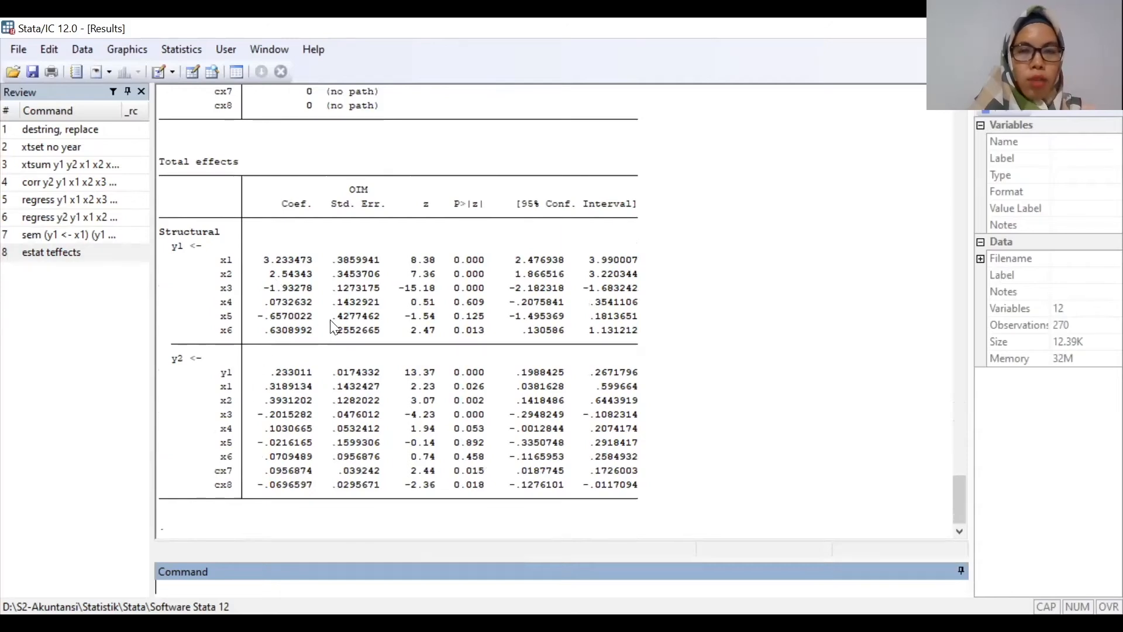
{"action": "scroll", "coordinate": [392, 363], "scroll_direction": "up", "scroll_amount": 13}
{"action": "scroll", "coordinate": [392, 374], "scroll_direction": "up", "scroll_amount": 18}
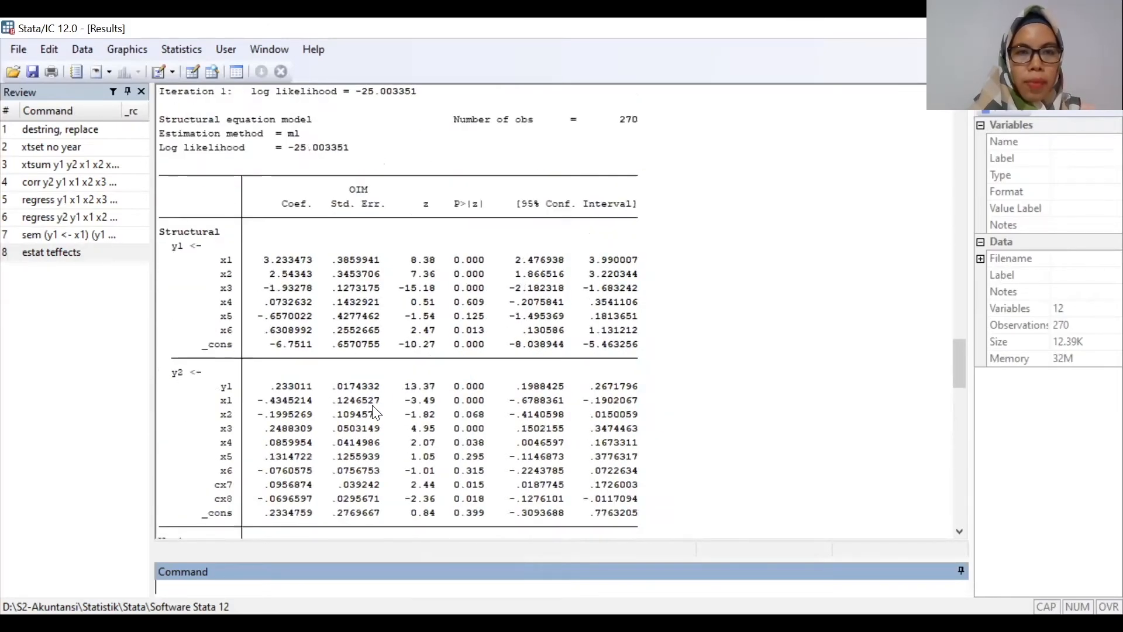
{"action": "scroll", "coordinate": [366, 384], "scroll_direction": "up", "scroll_amount": 5}
{"action": "scroll", "coordinate": [367, 384], "scroll_direction": "down", "scroll_amount": 15}
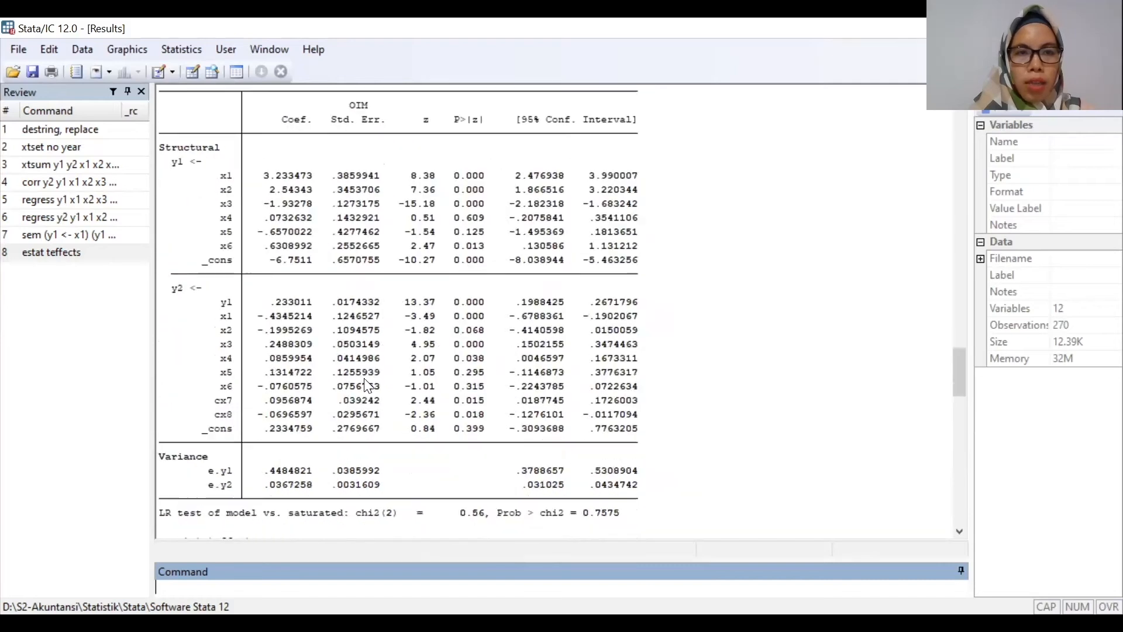
{"action": "scroll", "coordinate": [498, 318], "scroll_direction": "down", "scroll_amount": 1}
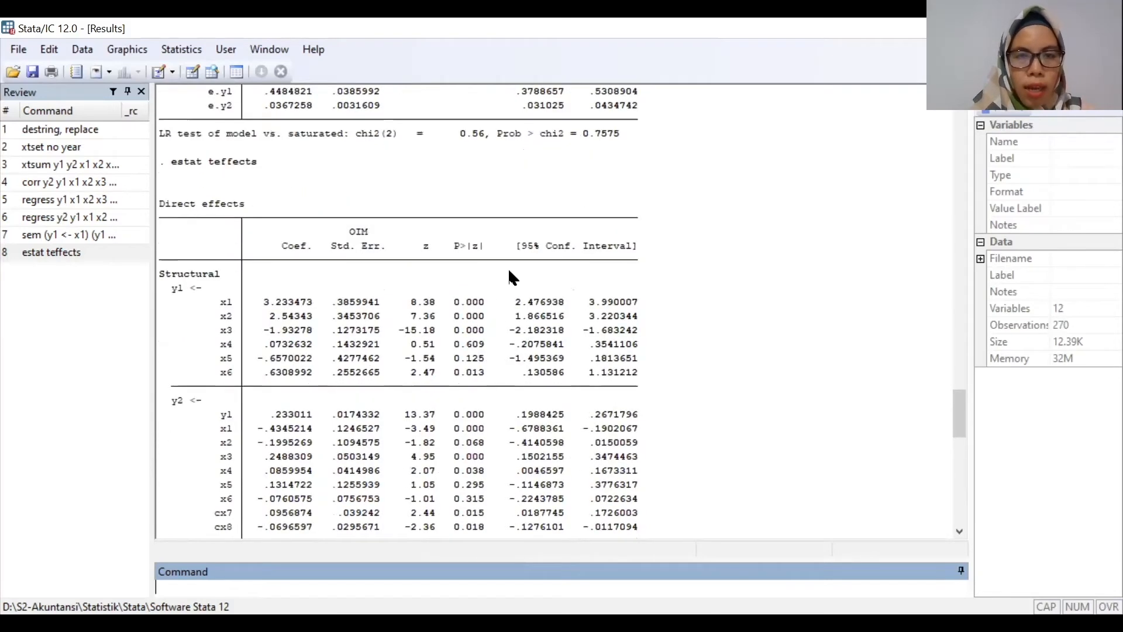
{"action": "scroll", "coordinate": [487, 275], "scroll_direction": "down", "scroll_amount": 1}
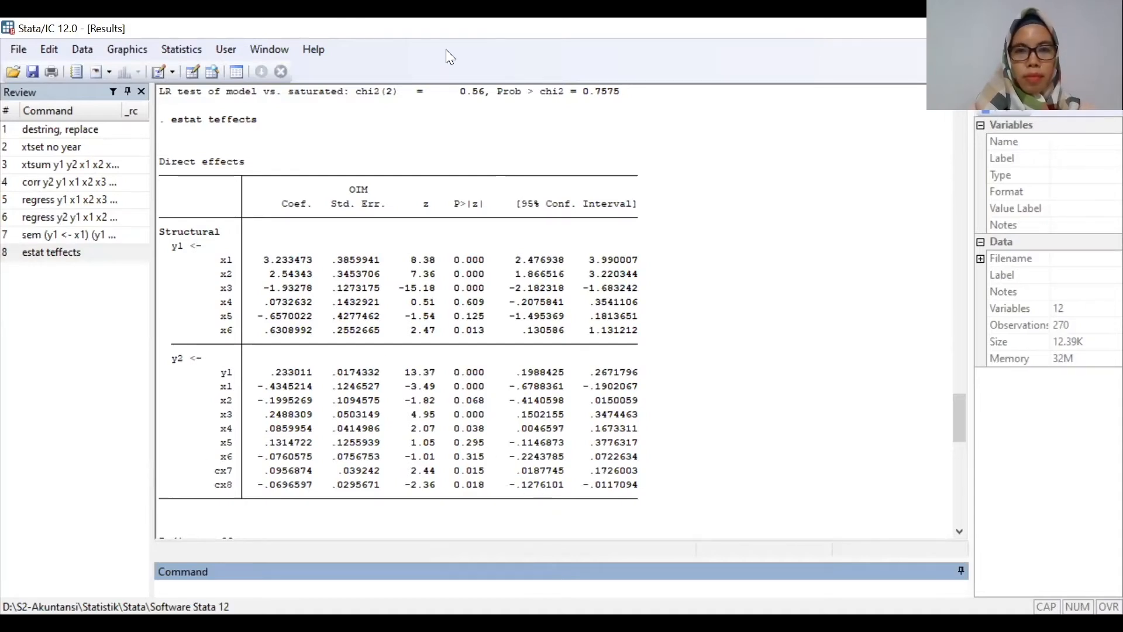
{"action": "key", "text": "alt+Tab"}
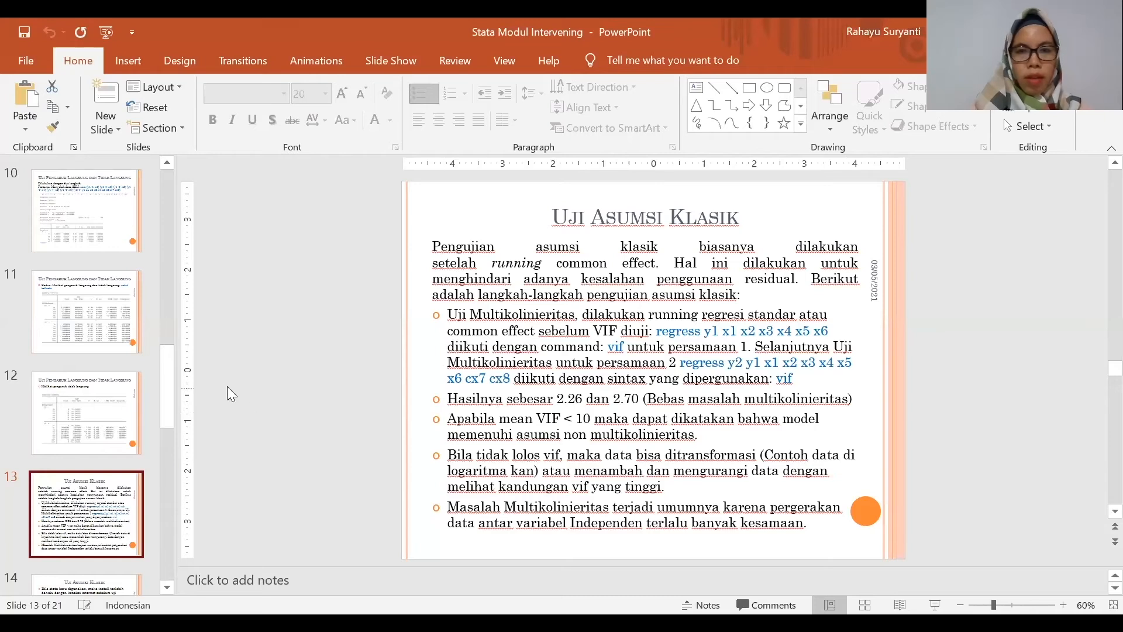
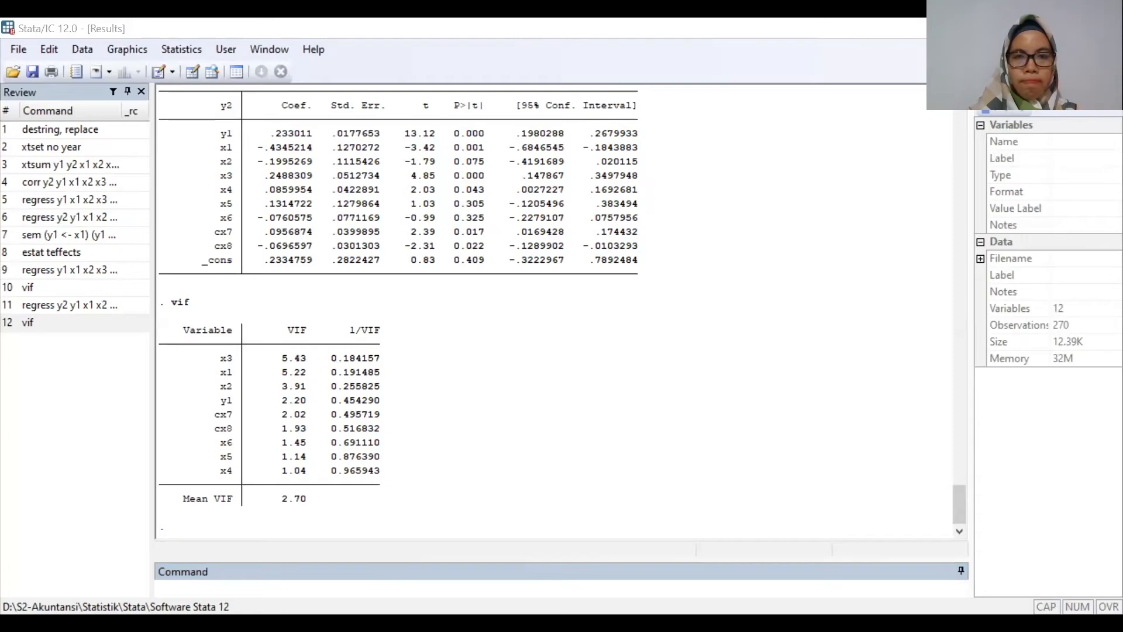
{"action": "key", "text": "alt+Tab"}
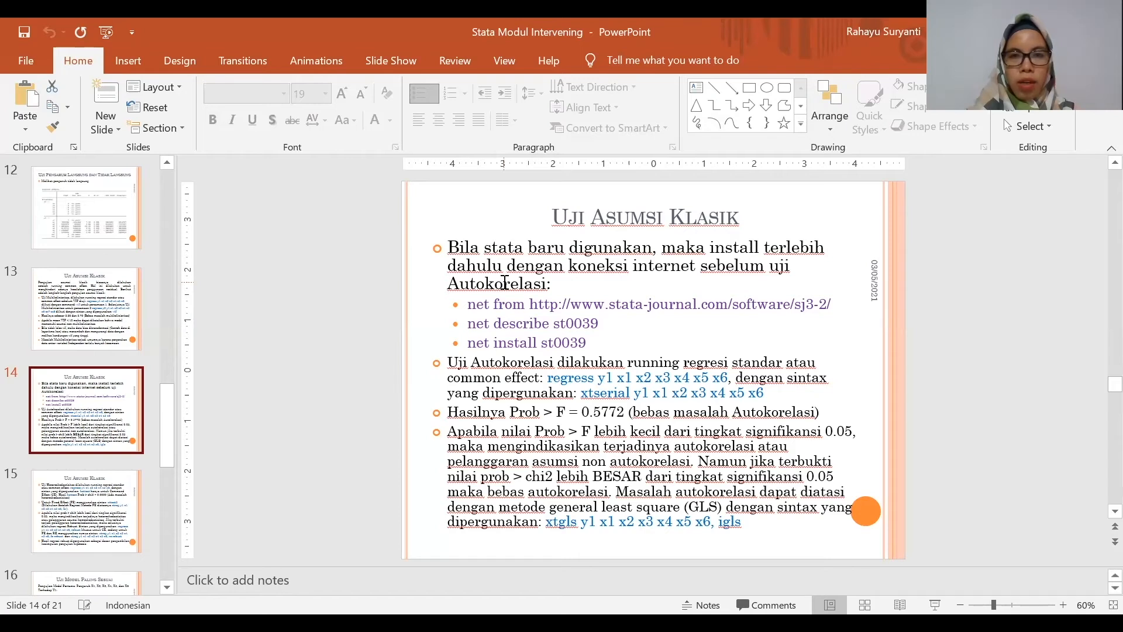
{"action": "left_click_drag", "start_coordinate": [468, 303], "coordinate": [585, 340]}
{"action": "key", "text": "ctrl+c"}
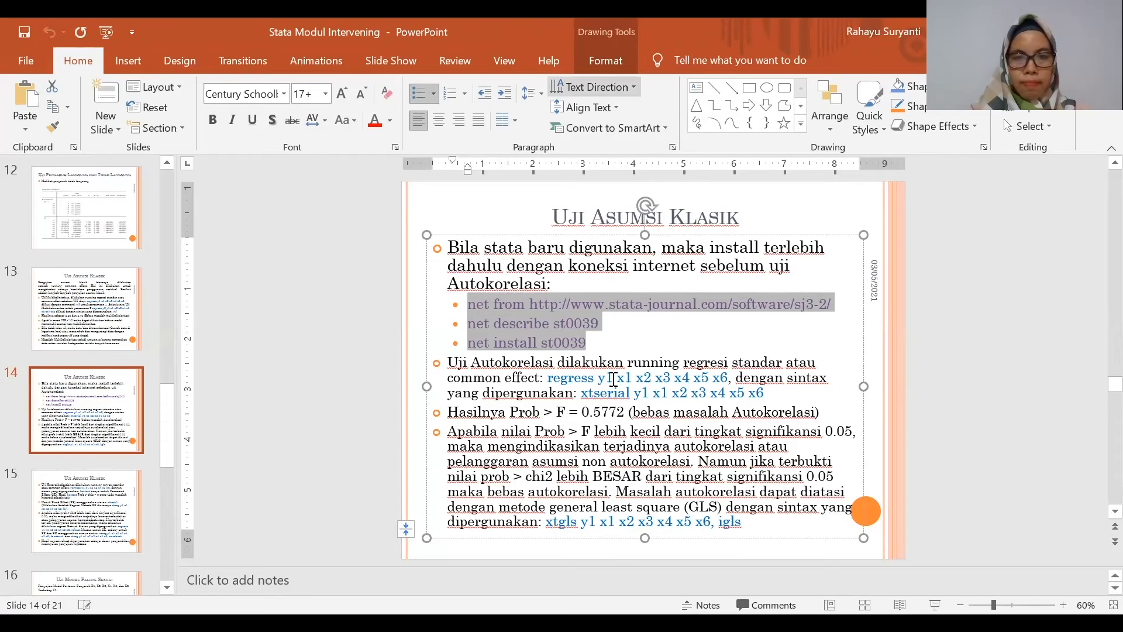
{"action": "left_click", "coordinate": [345, 625]}
{"action": "key", "text": "ctrl+v"}
{"action": "key", "text": "Return"}
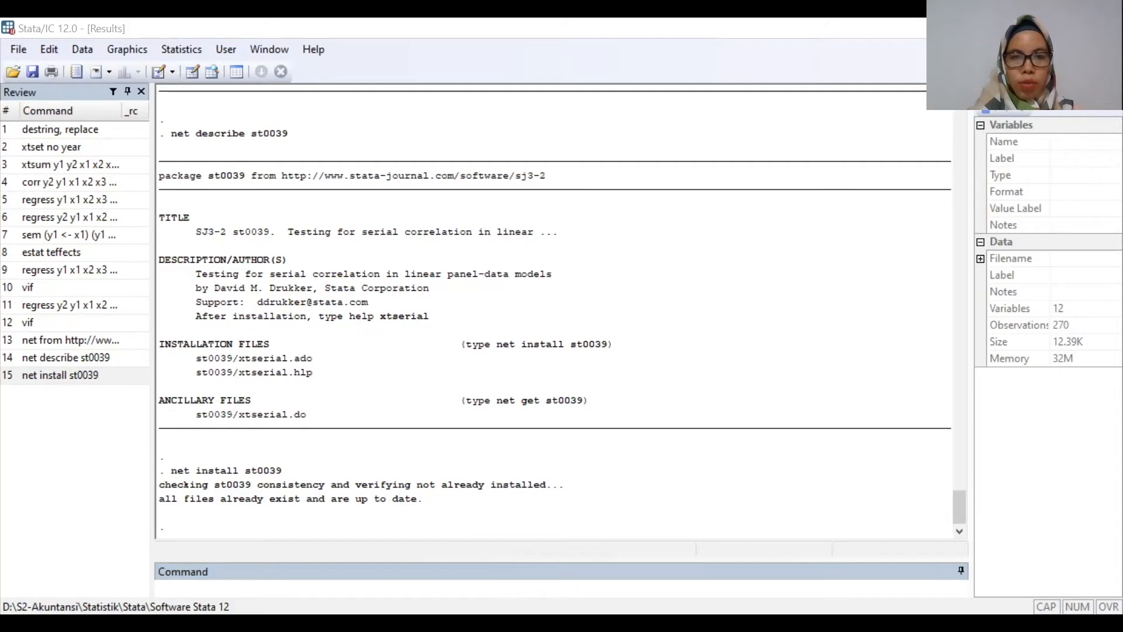
Return to slide 14 in PowerPoint and copy the autocorrelation test's regression command "regress y1 x1 x2 x3 x4 x5 x6".
{"action": "key", "text": "alt+Tab"}
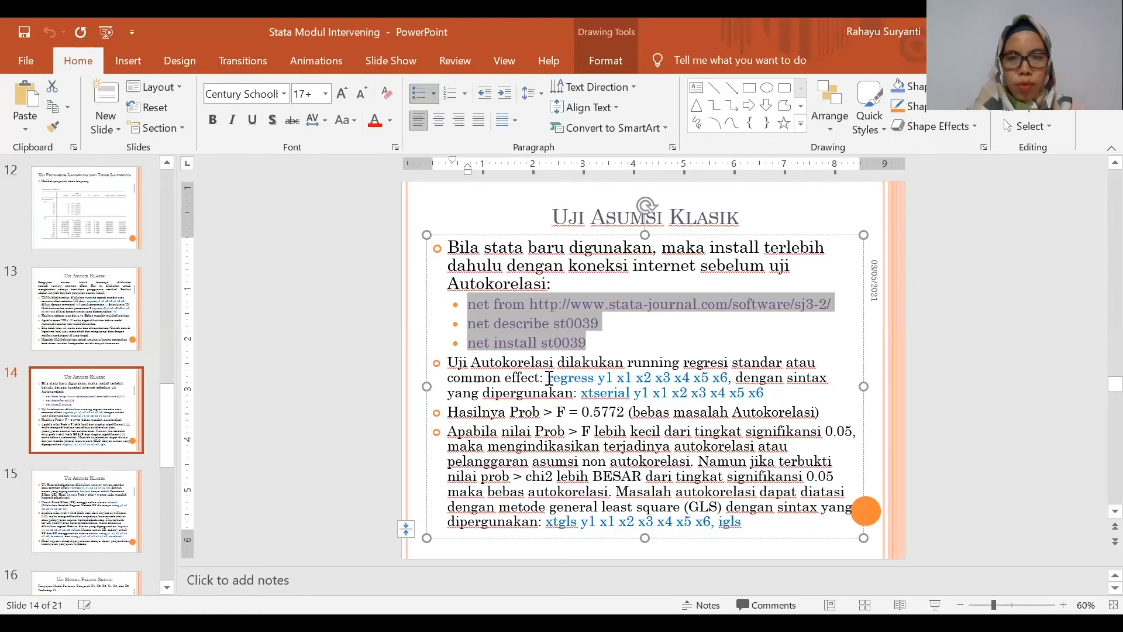
{"action": "left_click", "coordinate": [549, 380]}
{"action": "left_click_drag", "start_coordinate": [567, 383], "coordinate": [728, 377]}
{"action": "key", "text": "ctrl+c"}
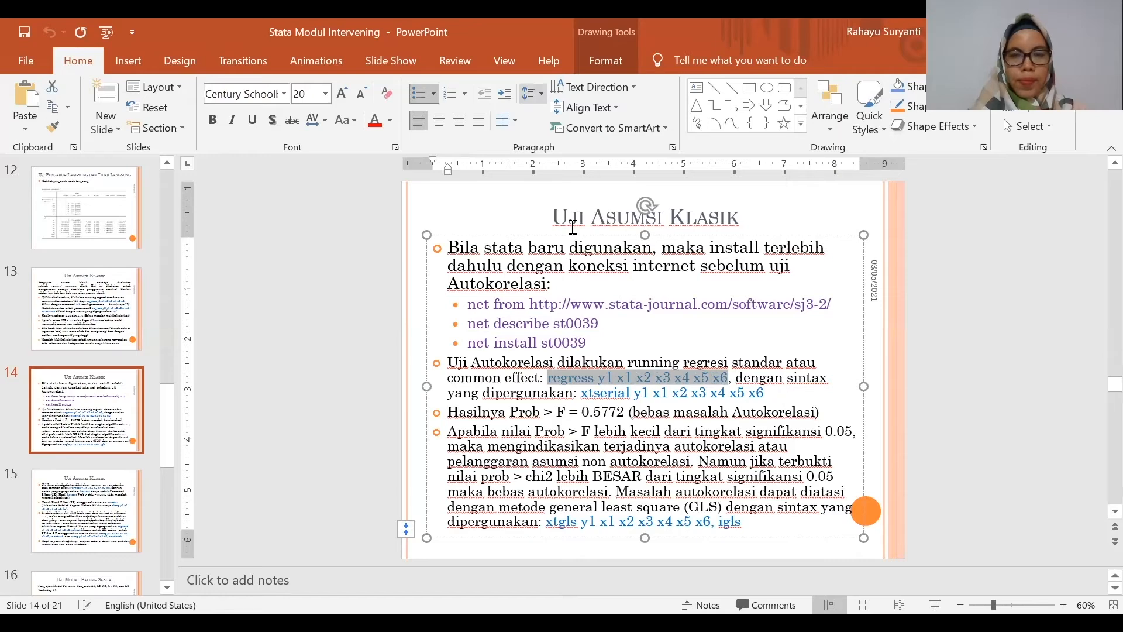
Switch to Stata and run the copied regression command "regress y1 x1 x2 x3 x4 x5 x6".
{"action": "key", "text": "alt+Tab"}
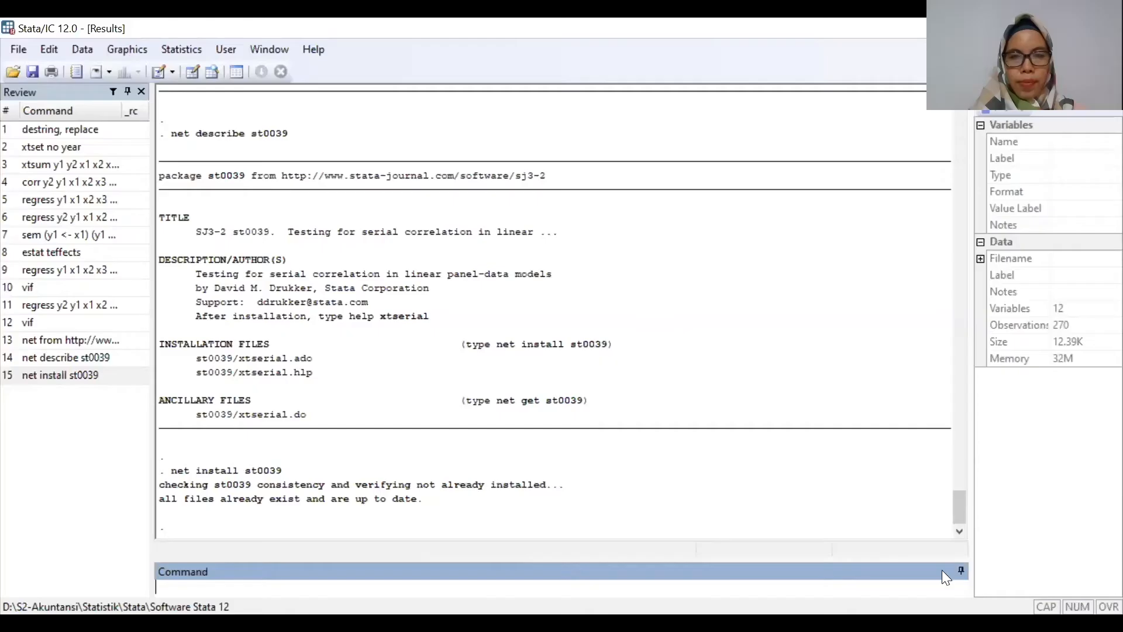
{"action": "key", "text": "ctrl+v"}
{"action": "key", "text": "Return"}
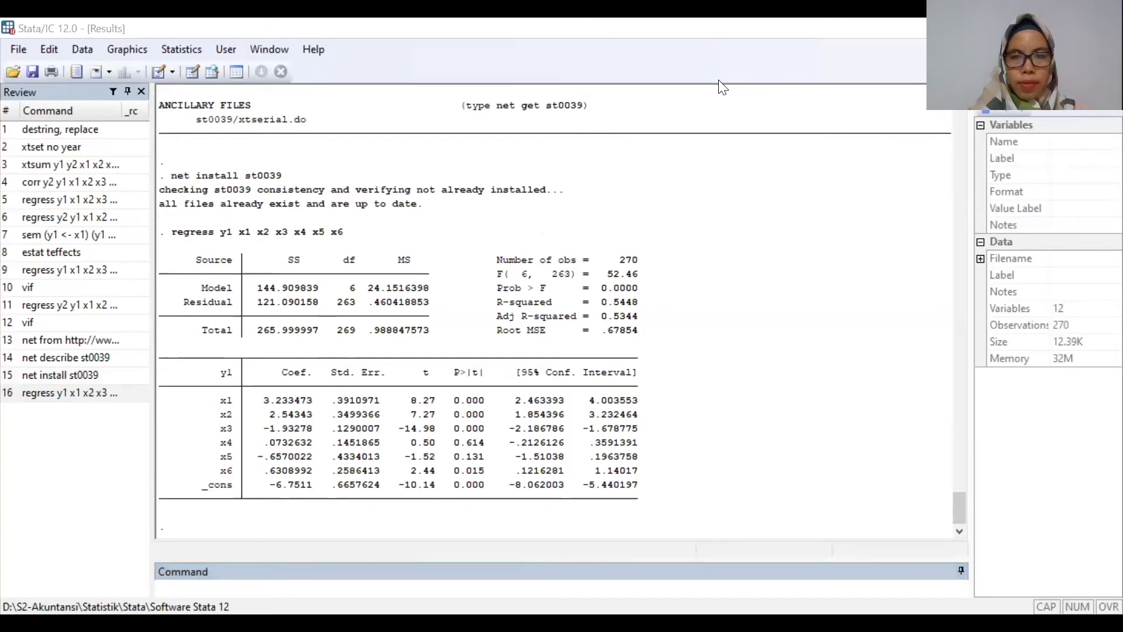
Copy "xtserial y1 x1 x2 x3 x4 x5 x6" from slide 14 in PowerPoint and run the autocorrelation test in Stata.
{"action": "key", "text": "alt+Tab"}
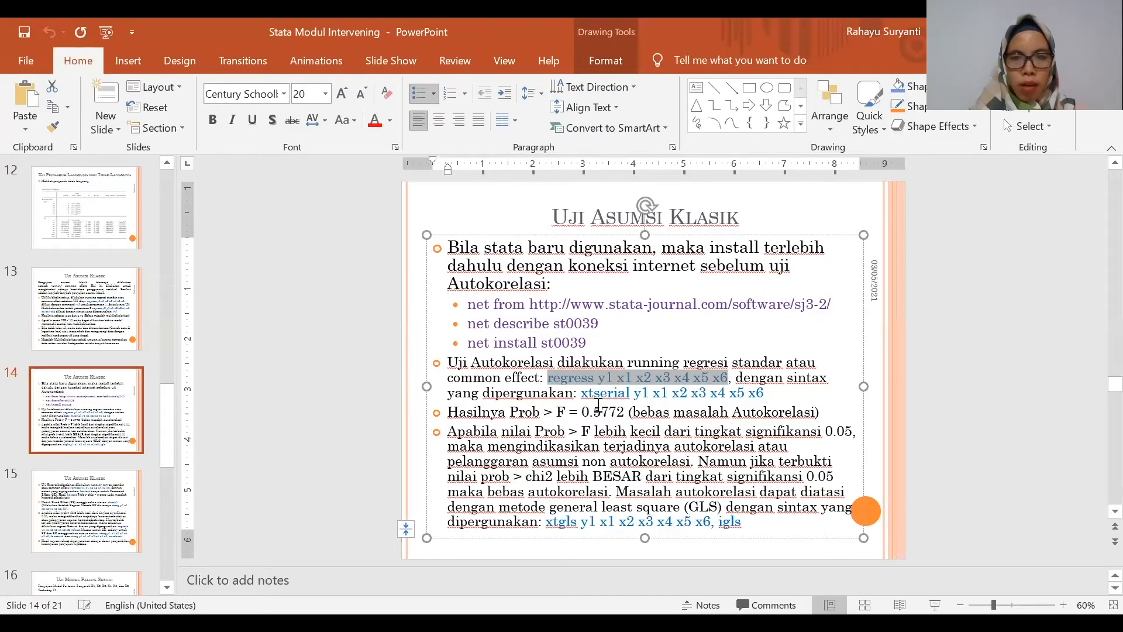
{"action": "left_click_drag", "start_coordinate": [582, 394], "coordinate": [759, 394]}
{"action": "key", "text": "ctrl+c"}
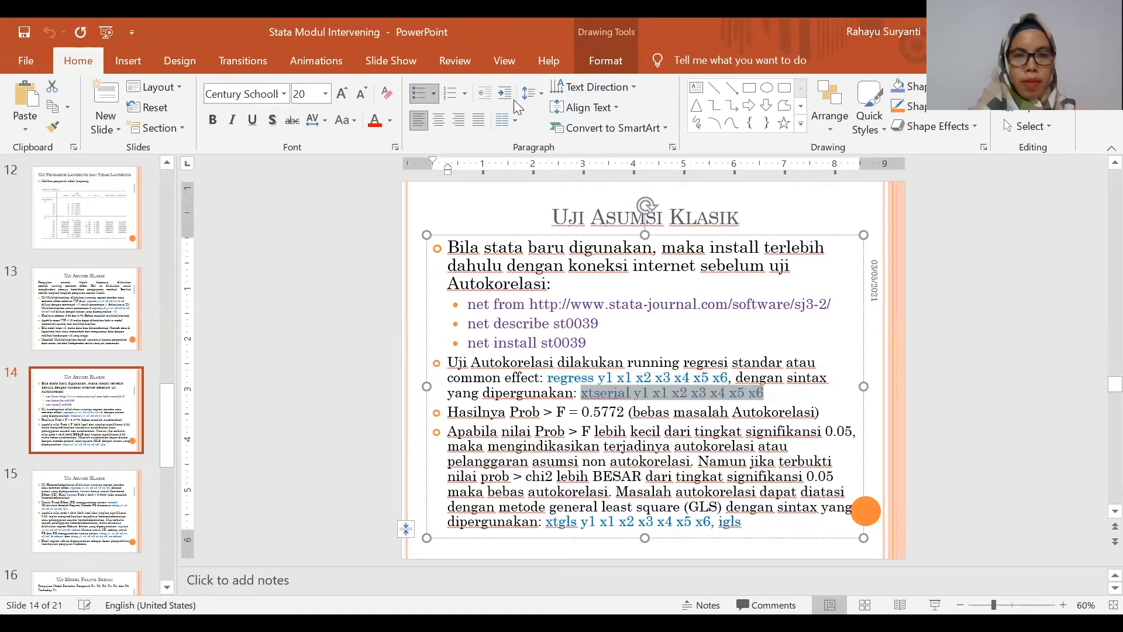
{"action": "key", "text": "alt+Tab"}
{"action": "key", "text": "ctrl+v"}
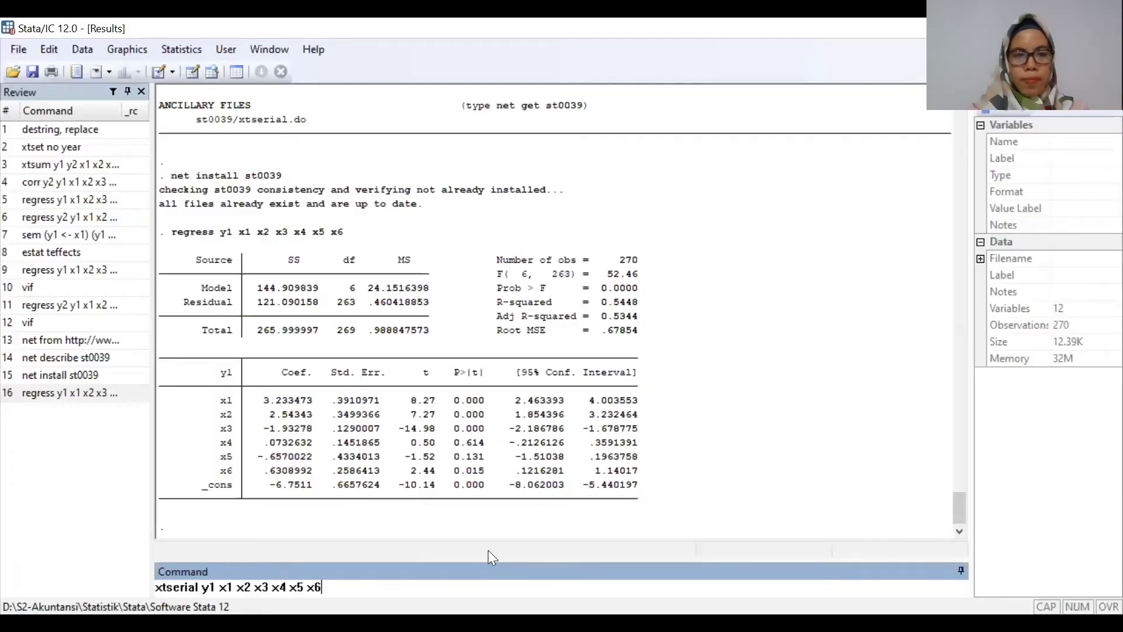
{"action": "key", "text": "Return"}
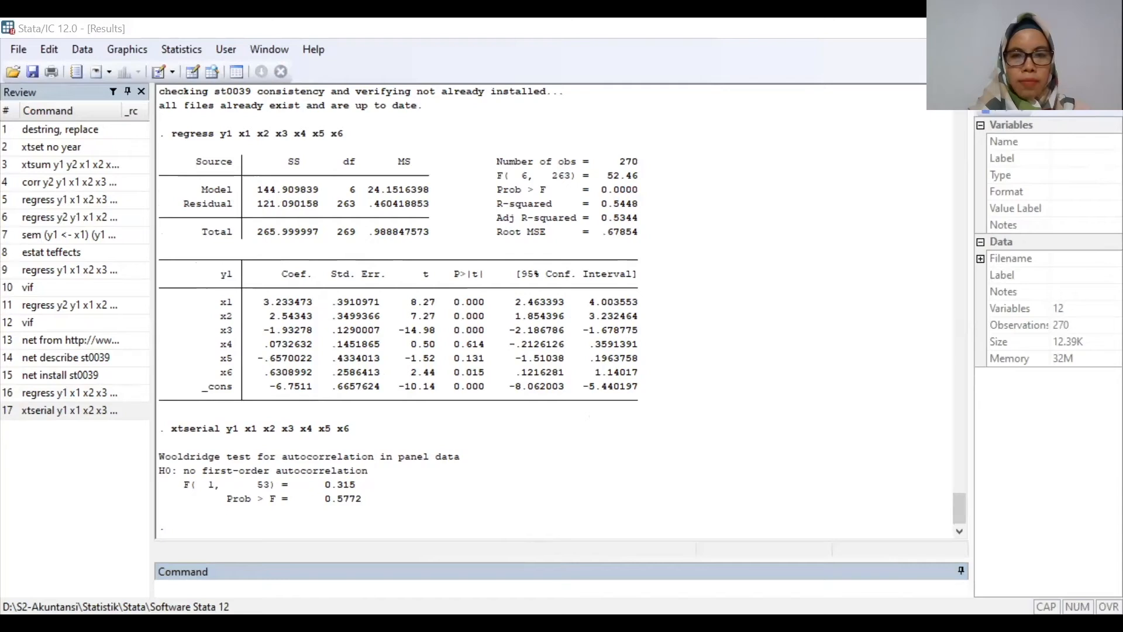
{"action": "left_click", "coordinate": [280, 515]}
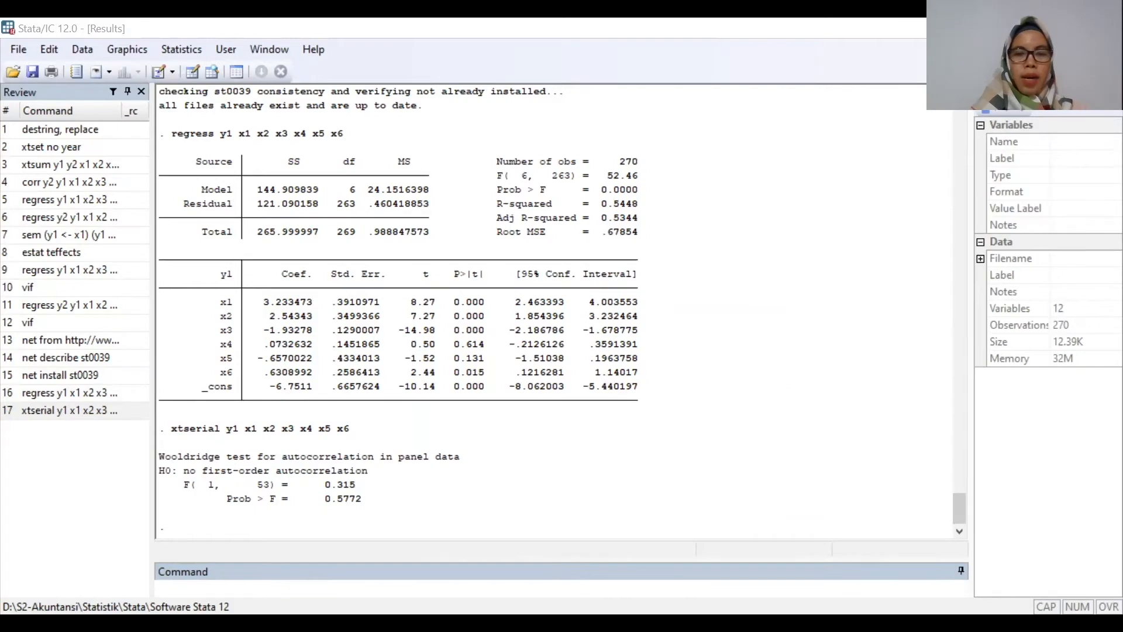
{"action": "left_click", "coordinate": [363, 494]}
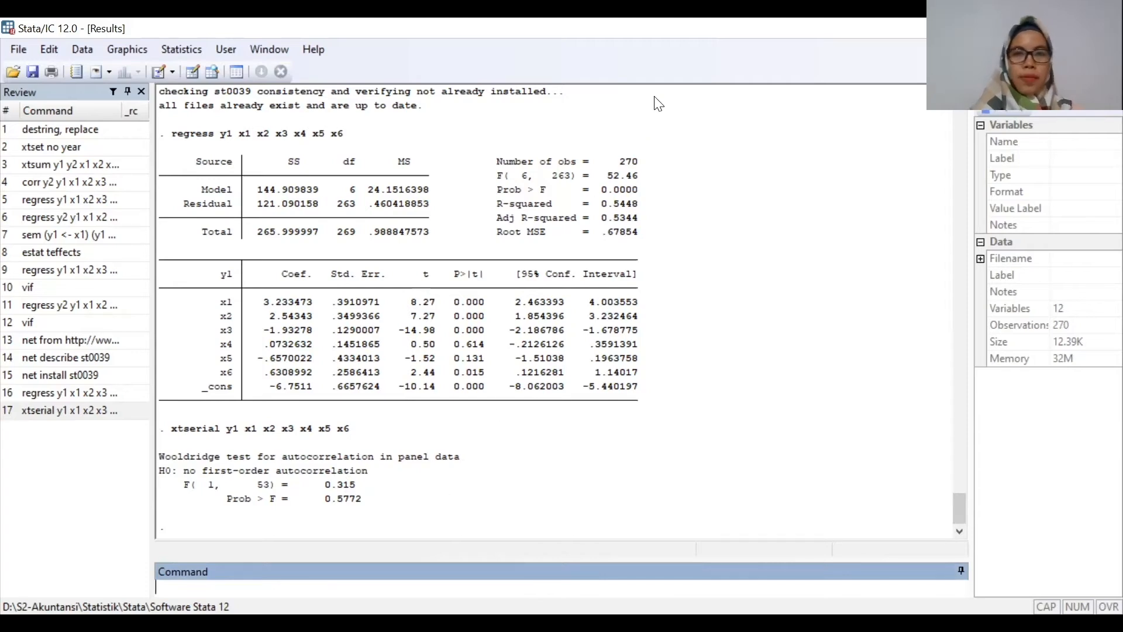
Copy the heteroskedasticity test's "regress y1 x1 x2 x3 x4 x5 x6" from slide 15 in PowerPoint and run it in Stata.
{"action": "key", "text": "alt+Tab"}
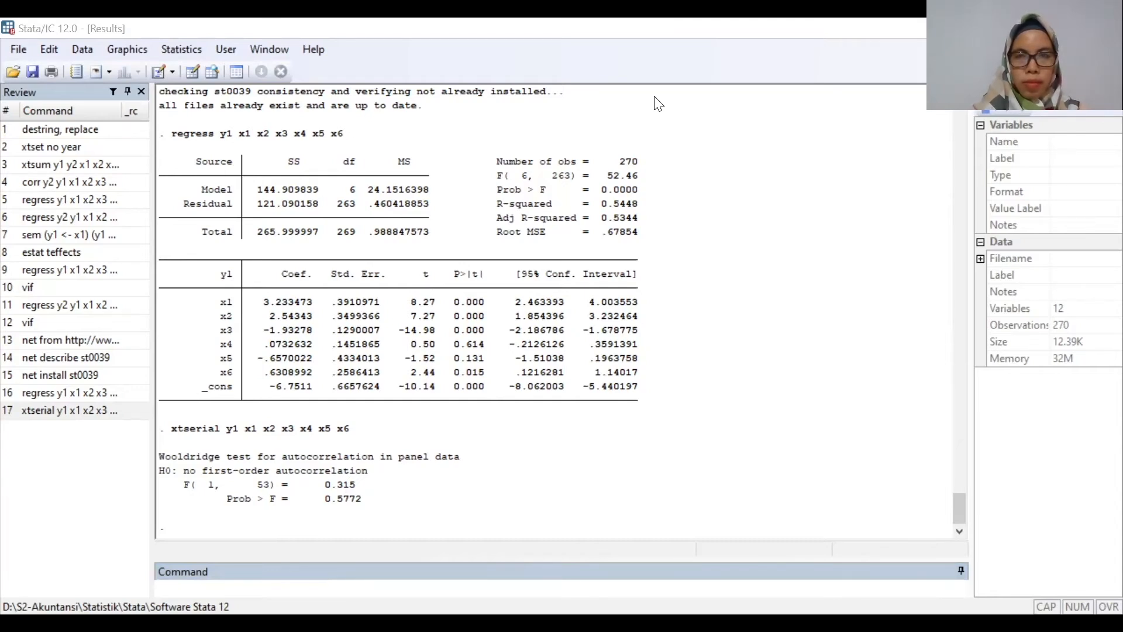
{"action": "left_click", "coordinate": [654, 97]}
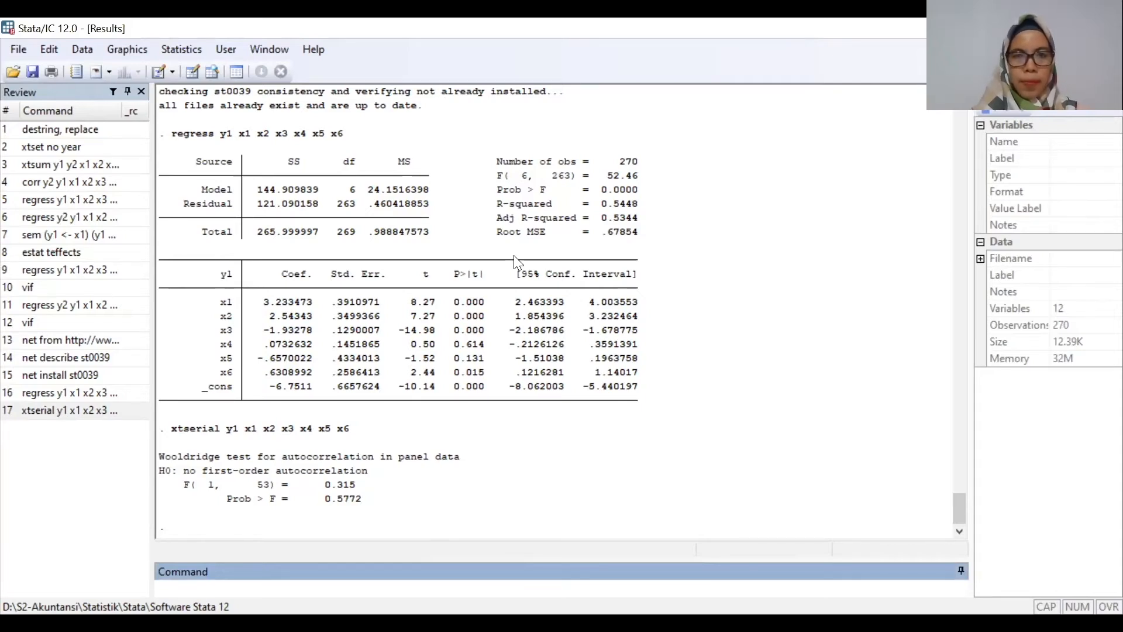
{"action": "key", "text": "alt+Tab"}
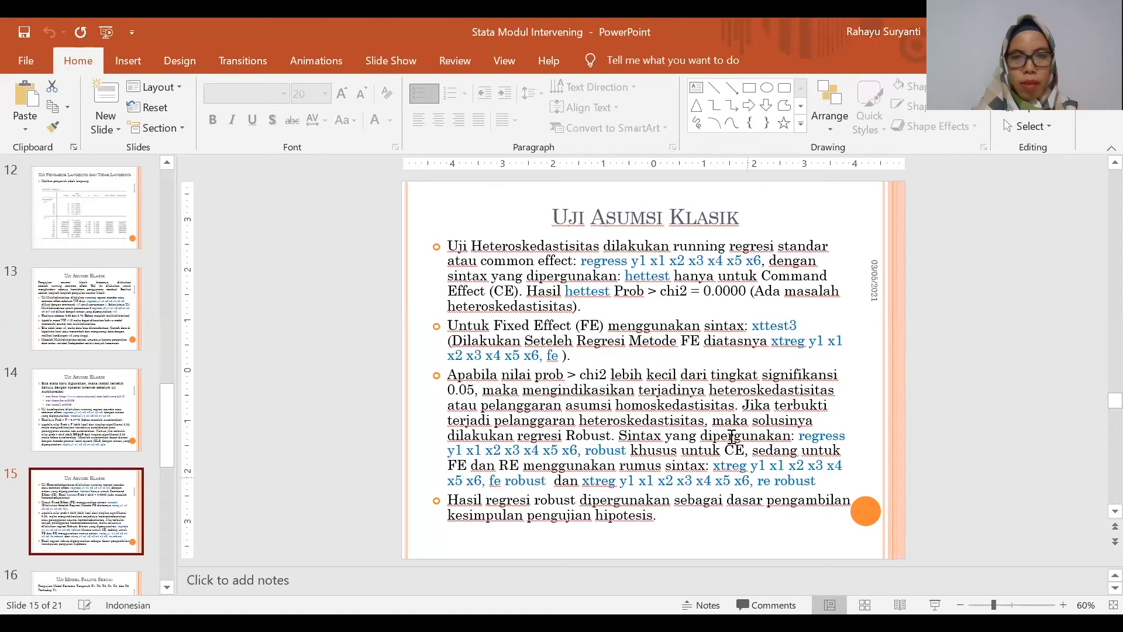
{"action": "left_click_drag", "start_coordinate": [583, 261], "coordinate": [761, 262]}
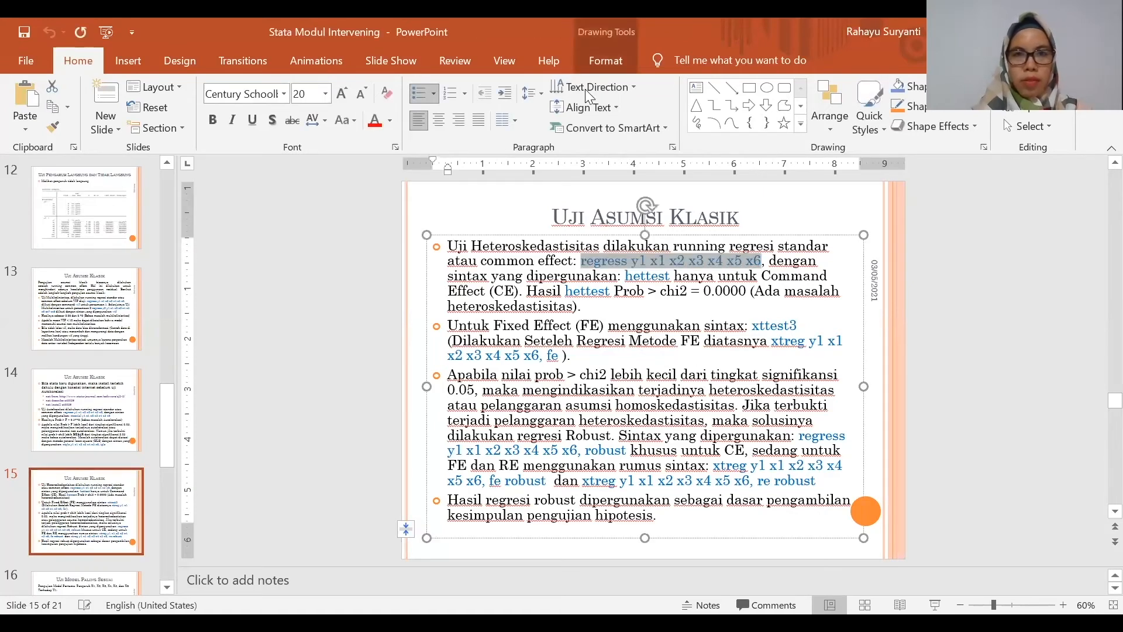
{"action": "key", "text": "ctrl+c"}
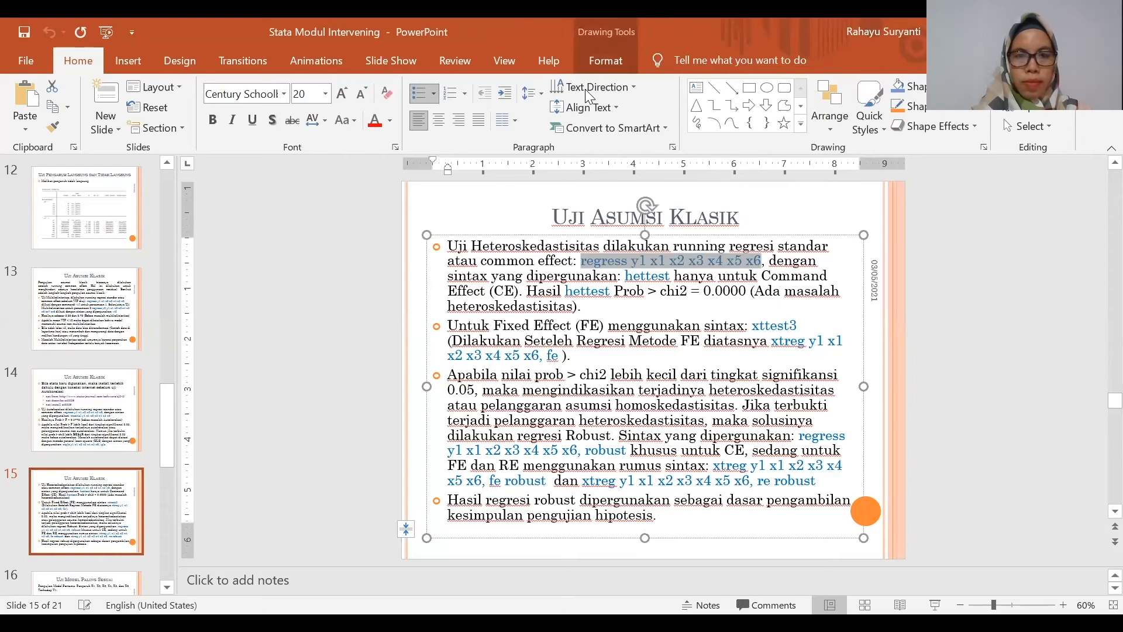
{"action": "key", "text": "alt+Tab"}
{"action": "key", "text": "ctrl+v"}
{"action": "key", "text": "Return"}
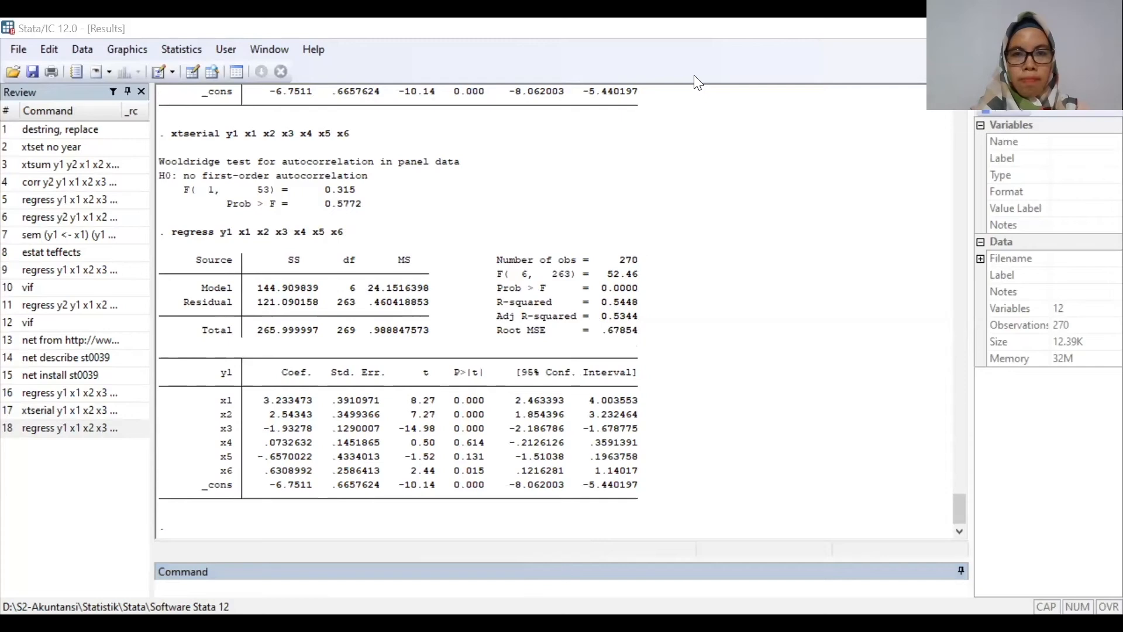
Copy "hettest" from slide 15 in PowerPoint and run it in Stata after the regression.
{"action": "key", "text": "alt+Tab"}
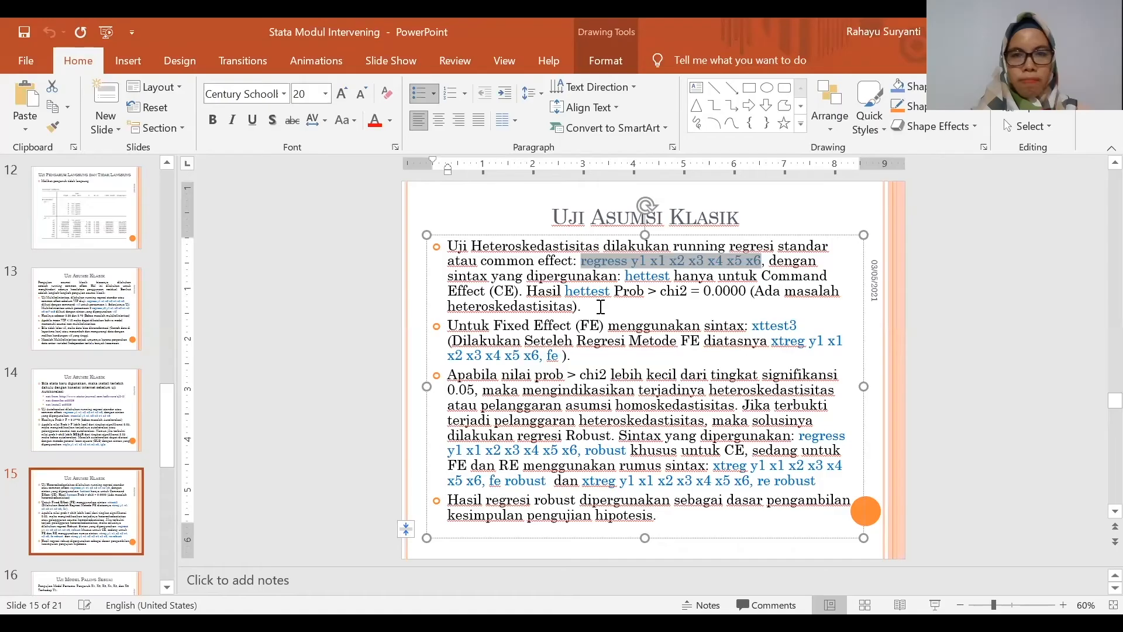
{"action": "left_click", "coordinate": [633, 275]}
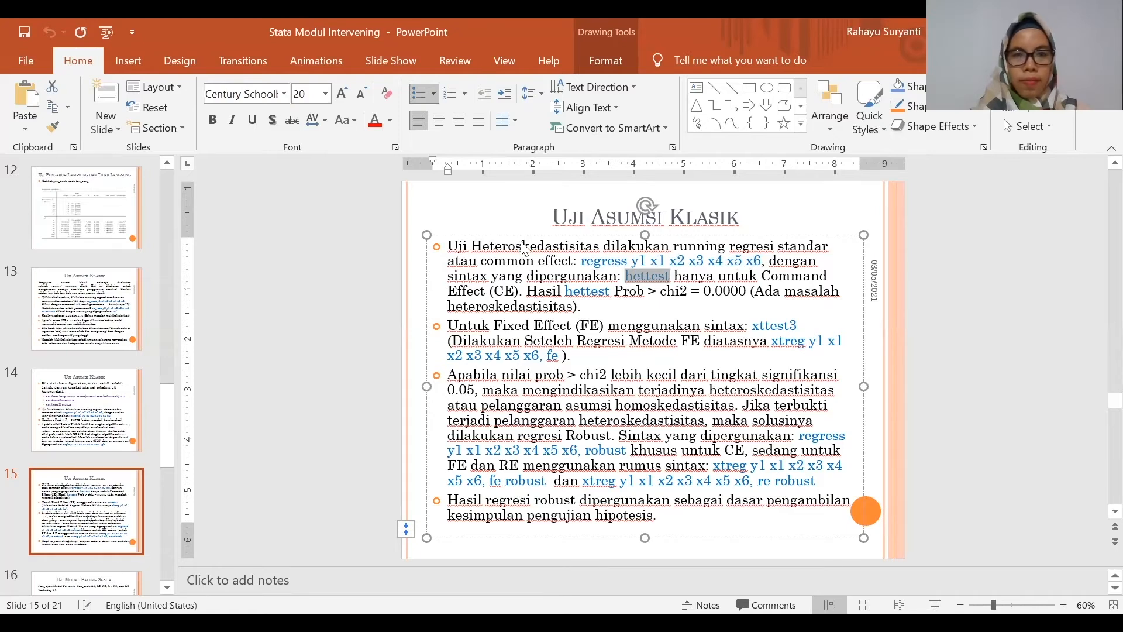
{"action": "key", "text": "alt+Tab"}
{"action": "key", "text": "ctrl+v"}
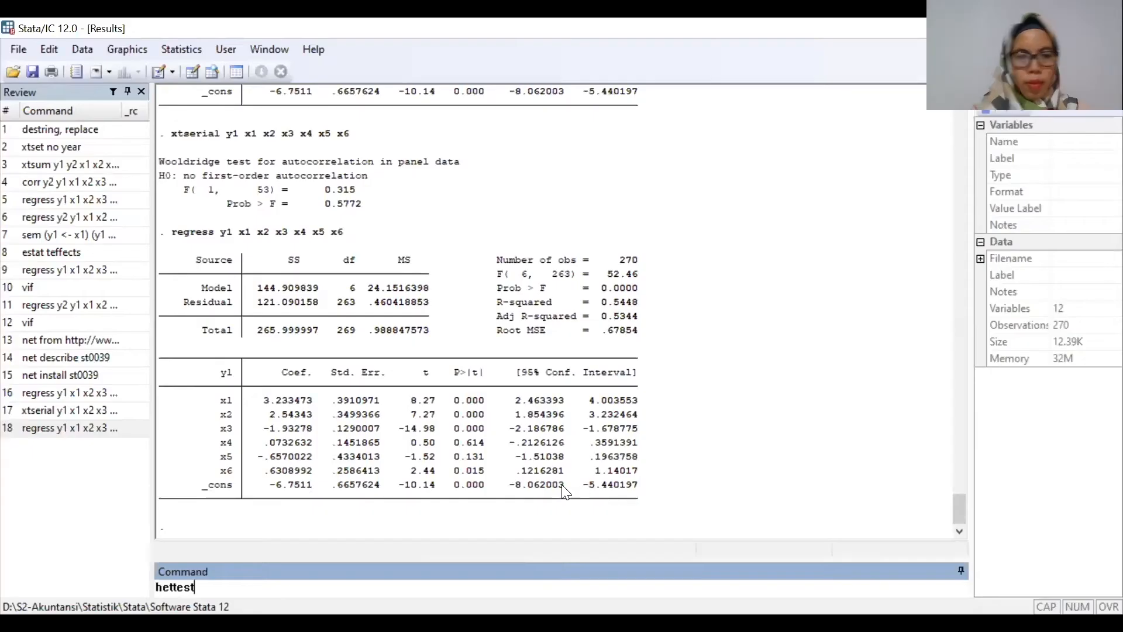
{"action": "key", "text": "Return"}
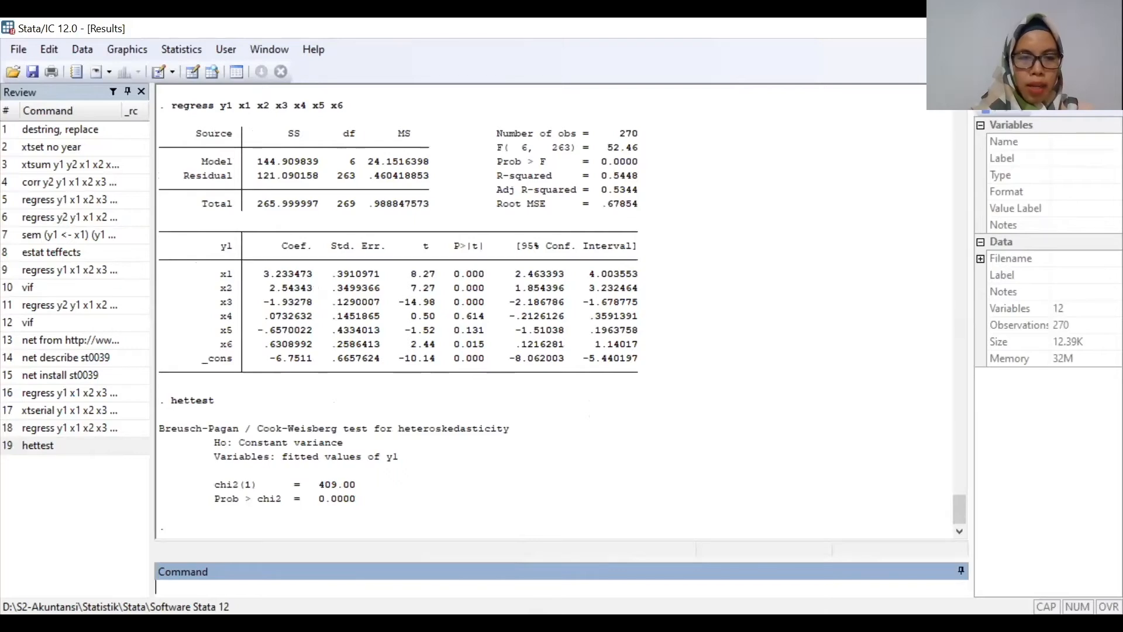
Return to PowerPoint and read the model selection commands on slide 16 and the Chow test explanation on slide 17.
{"action": "key", "text": "alt+Tab"}
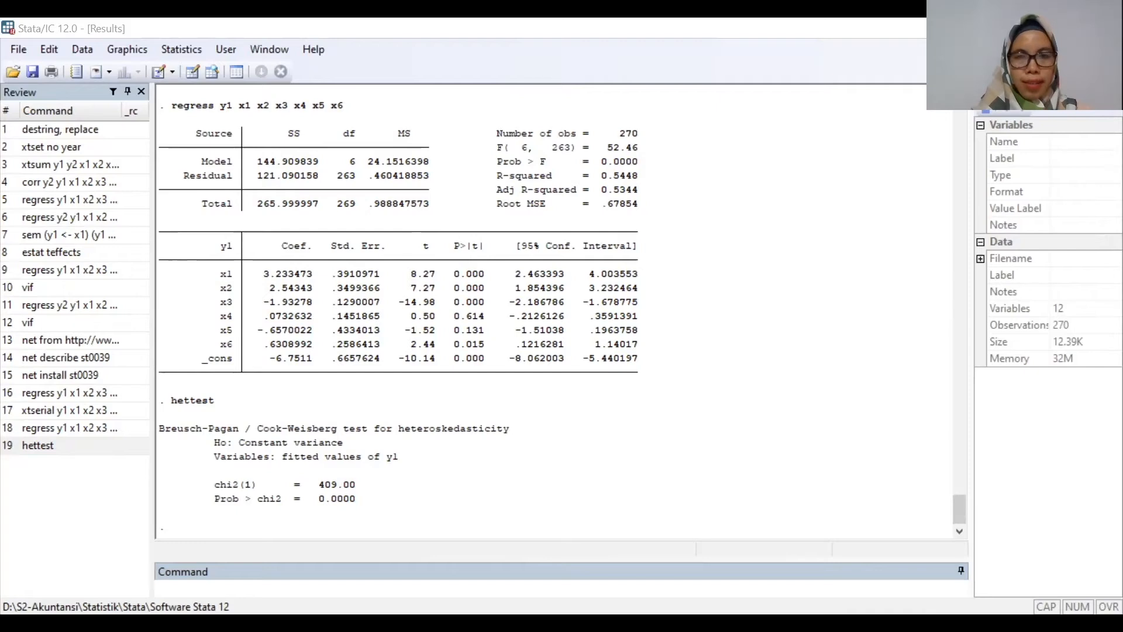
{"action": "left_click", "coordinate": [598, 204]}
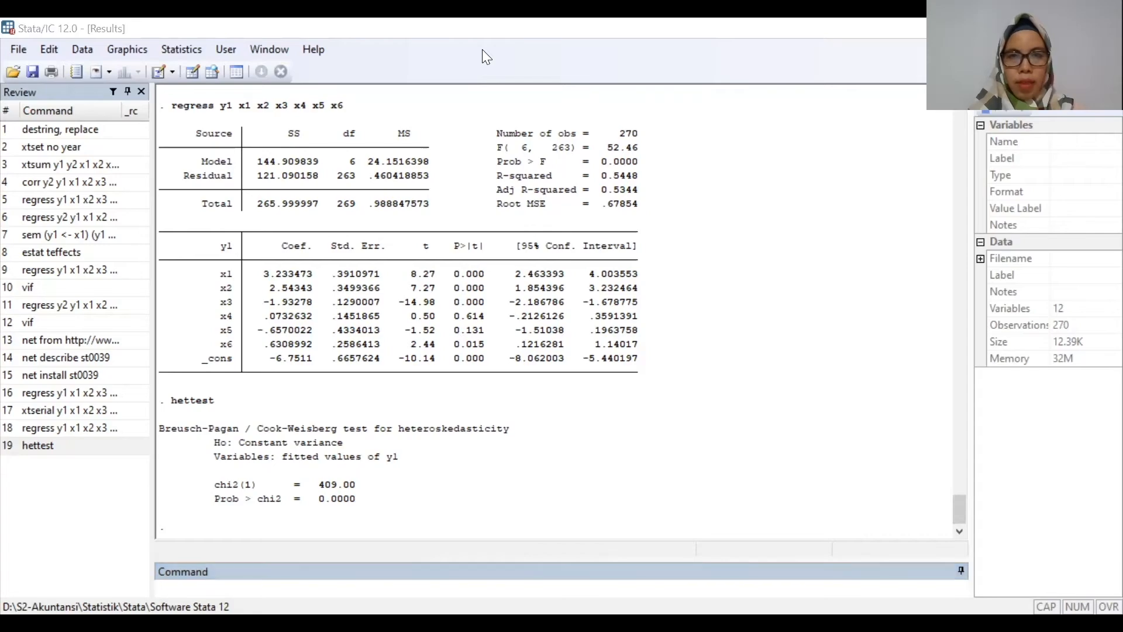
{"action": "key", "text": "alt+Tab"}
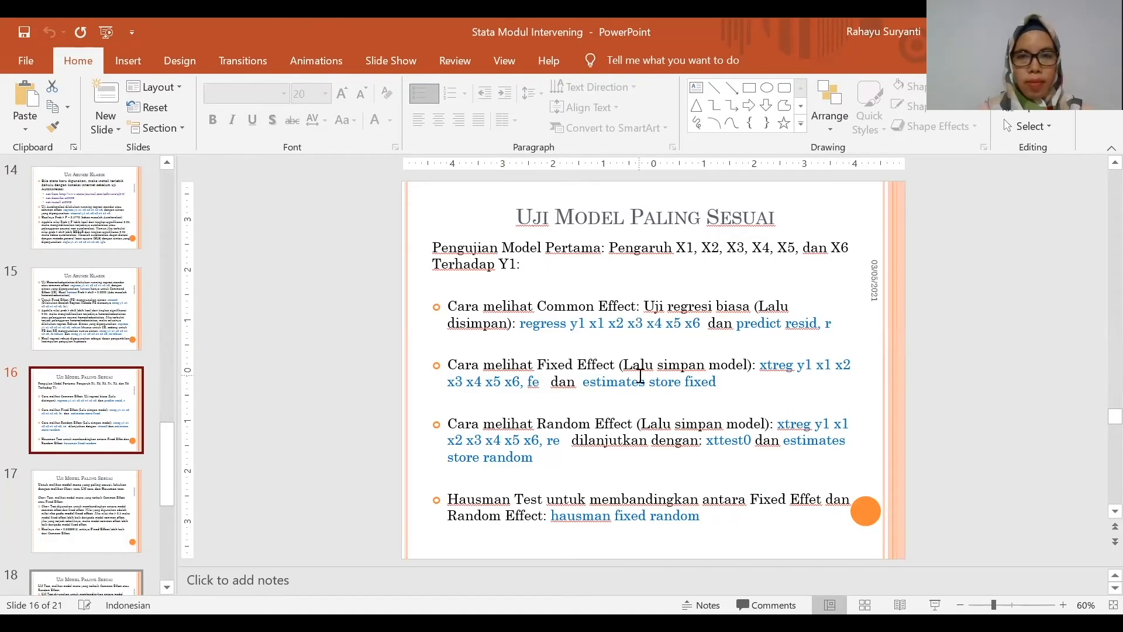
{"action": "left_click", "coordinate": [84, 501]}
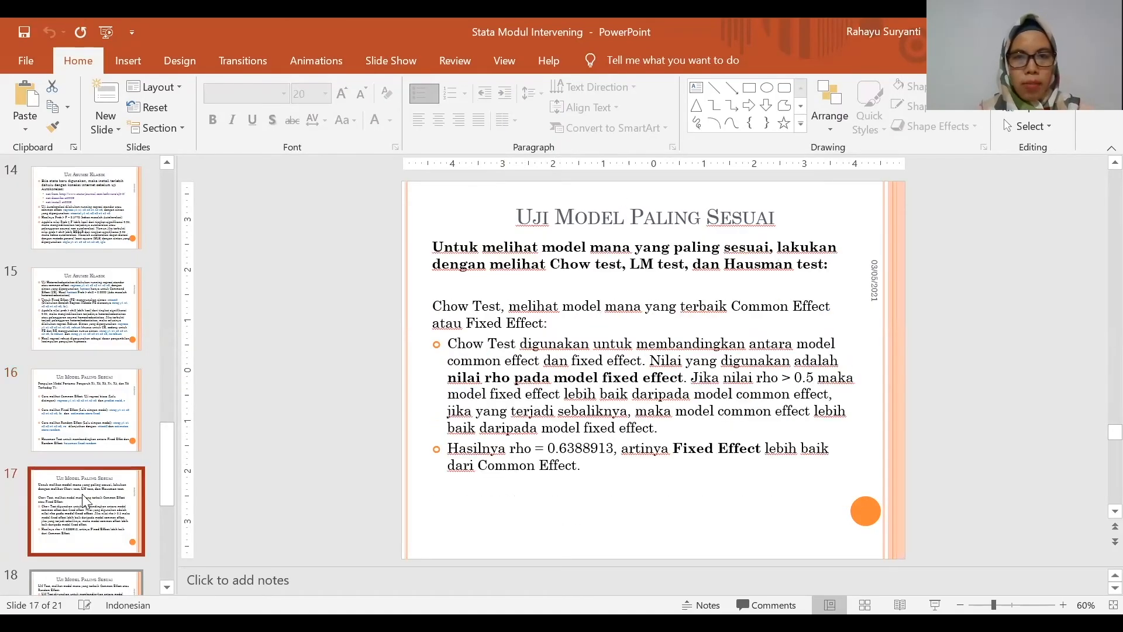
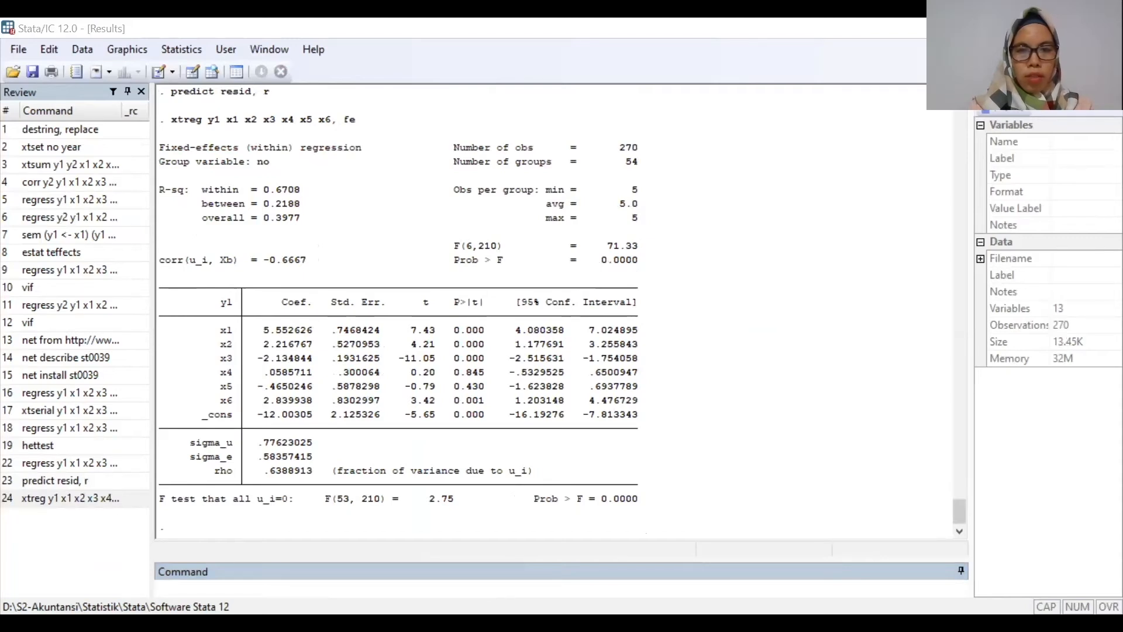
Store the fixed-effects results in Stata with "estimates store fixed".
{"action": "left_click", "coordinate": [438, 592]}
{"action": "type", "text": "estimates store fixed"}
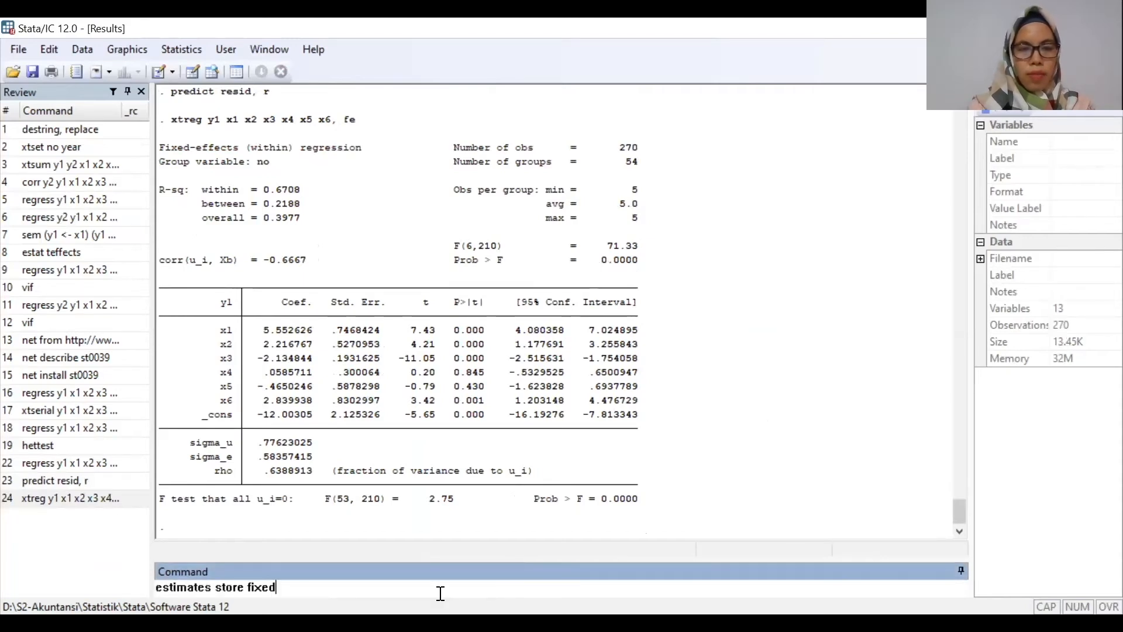
{"action": "key", "text": "Return"}
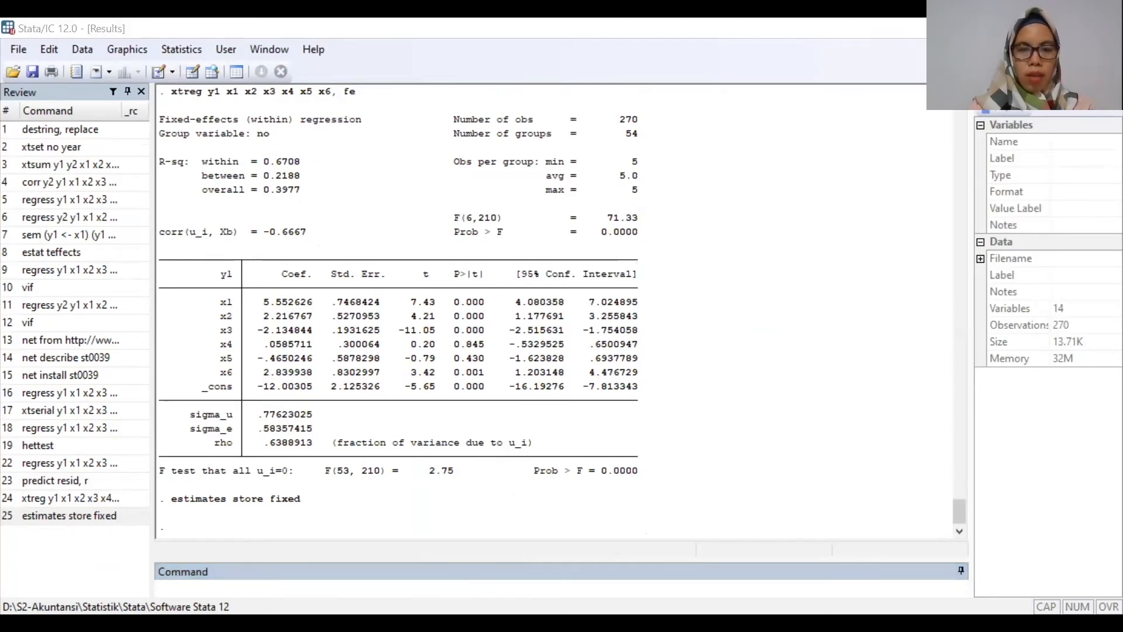
Fit the random-effects model with "xtreg y1 x1 x2 x3 x4 x5 x6, re" and run the LM test with "xttest0".
{"action": "type", "text": "xtreg y1 x1 x2 x3 x4 x5 x6, re"}
{"action": "key", "text": "Return"}
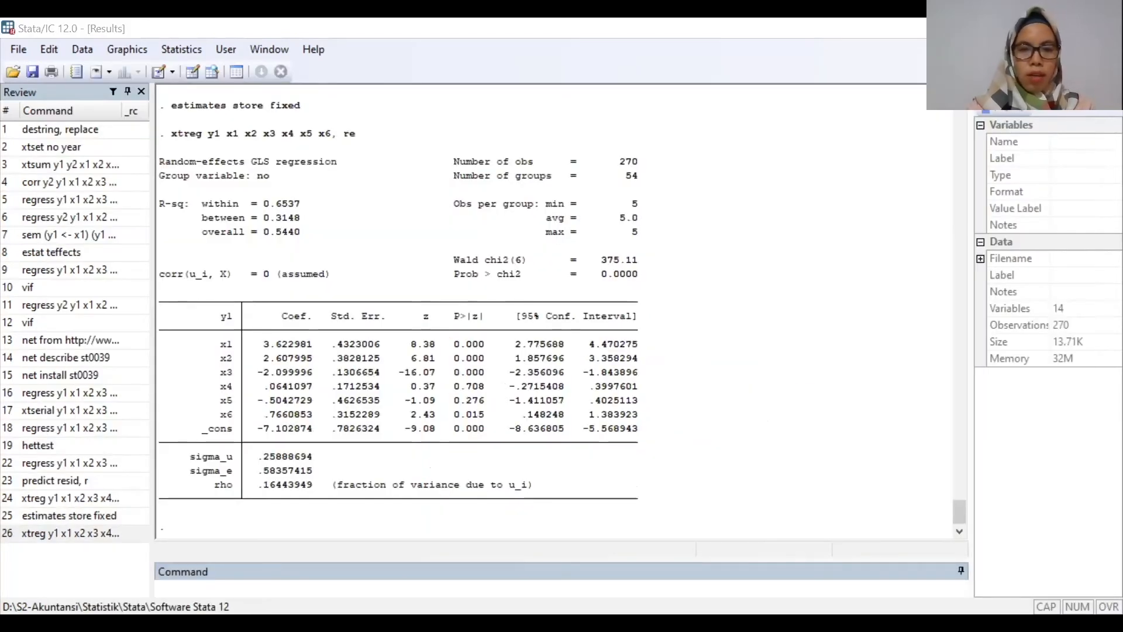
{"action": "type", "text": "xttest0"}
{"action": "key", "text": "Return"}
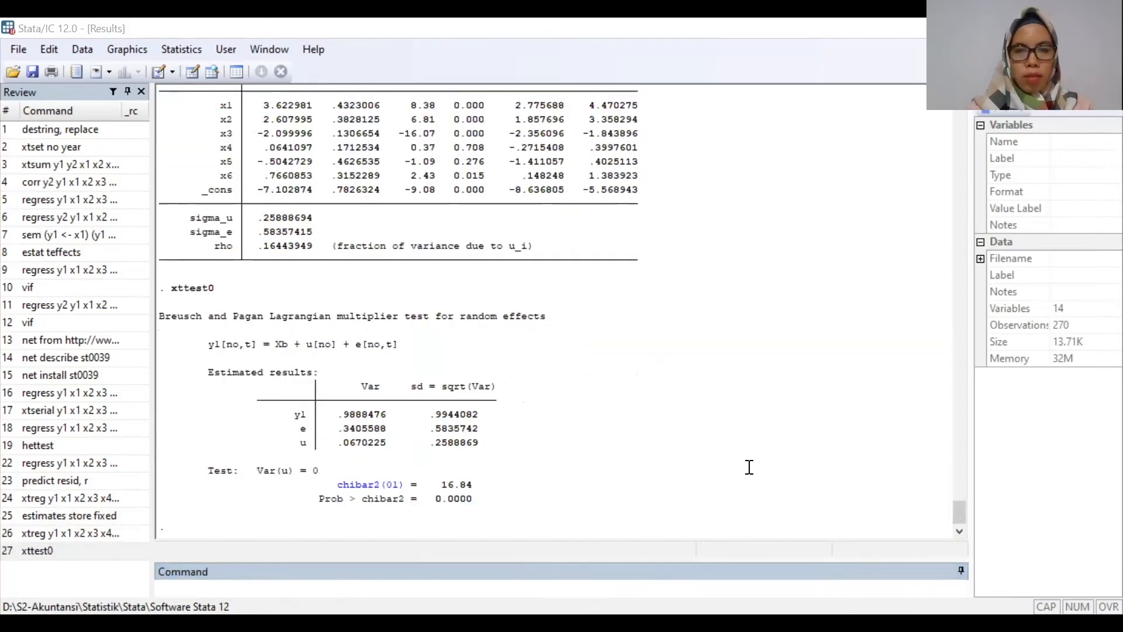
Store the random-effects results with "estimates store random" and run the Hausman test with "hausman fixed random".
{"action": "type", "text": "estimates store random"}
{"action": "key", "text": "Return"}
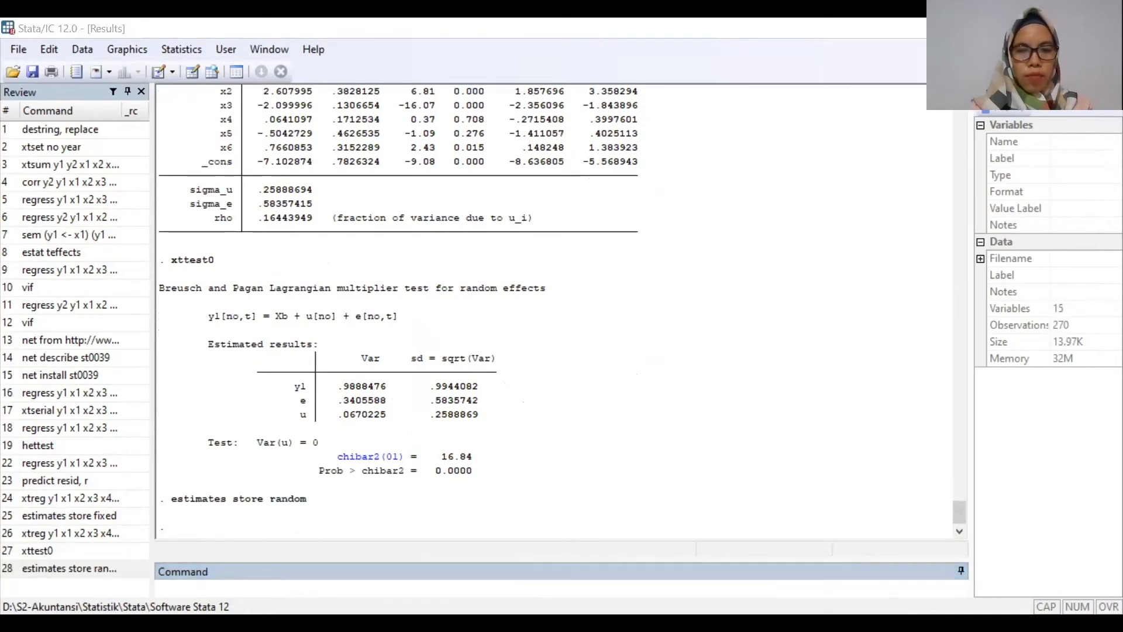
{"action": "left_click", "coordinate": [409, 581]}
{"action": "type", "text": "hausman fixed random"}
{"action": "key", "text": "Return"}
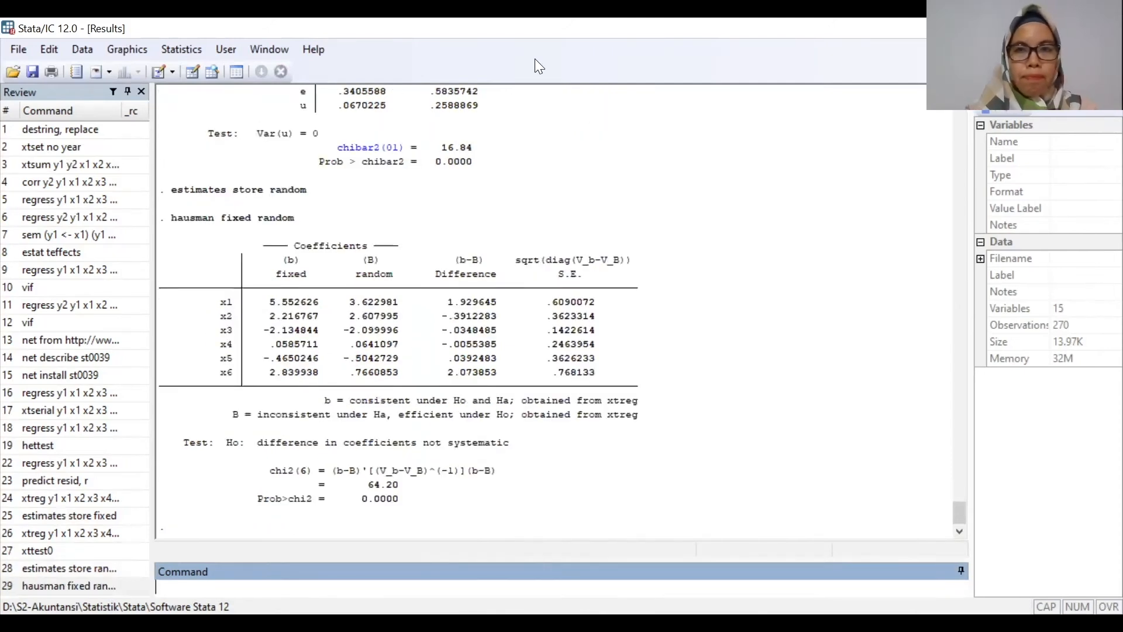
Review the random-effects, xttest0 and Hausman outputs in Stata and return to the LM test explanation on slide 18 in PowerPoint.
{"action": "scroll", "coordinate": [695, 126], "scroll_direction": "up", "scroll_amount": 13}
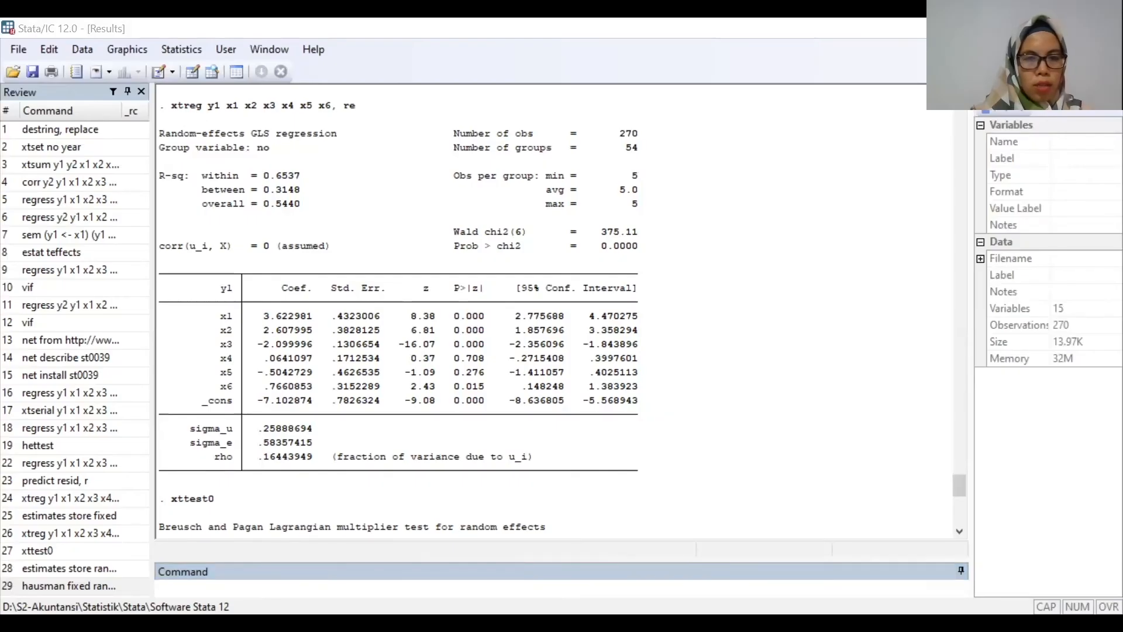
{"action": "scroll", "coordinate": [332, 477], "scroll_direction": "down", "scroll_amount": 11}
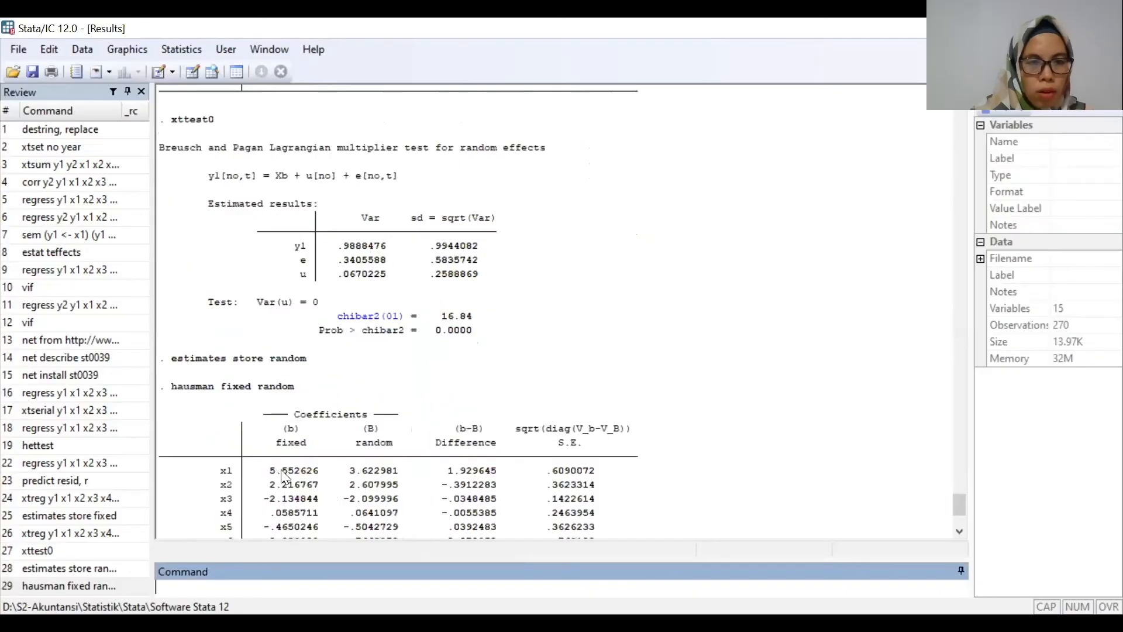
{"action": "scroll", "coordinate": [338, 442], "scroll_direction": "up", "scroll_amount": 20}
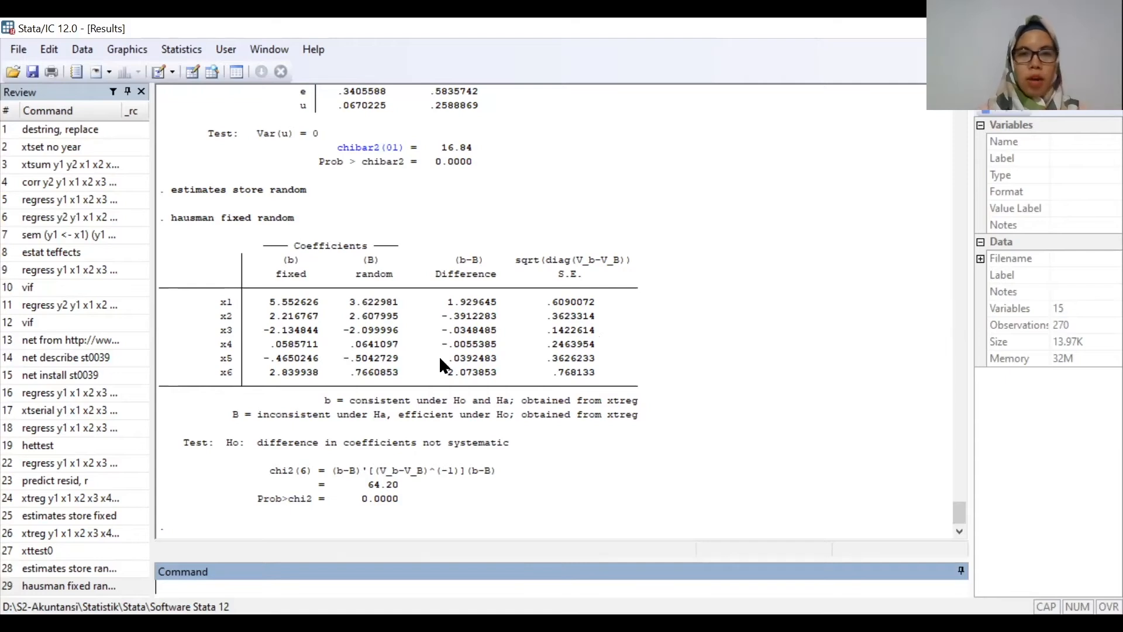
{"action": "left_click", "coordinate": [557, 51]}
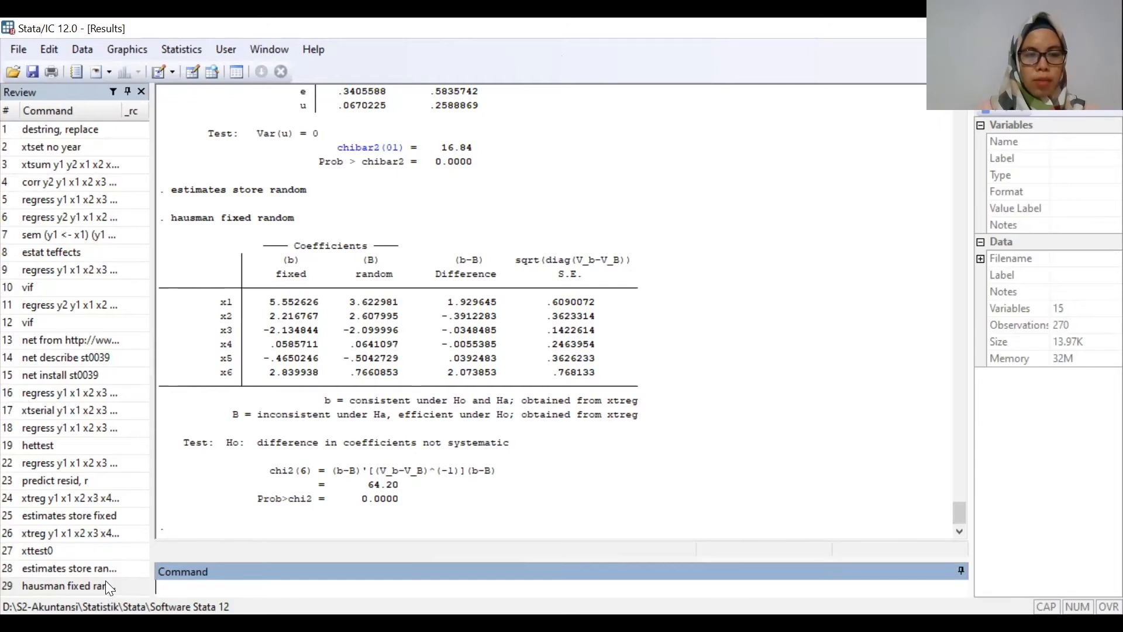
{"action": "key", "text": "alt+Tab"}
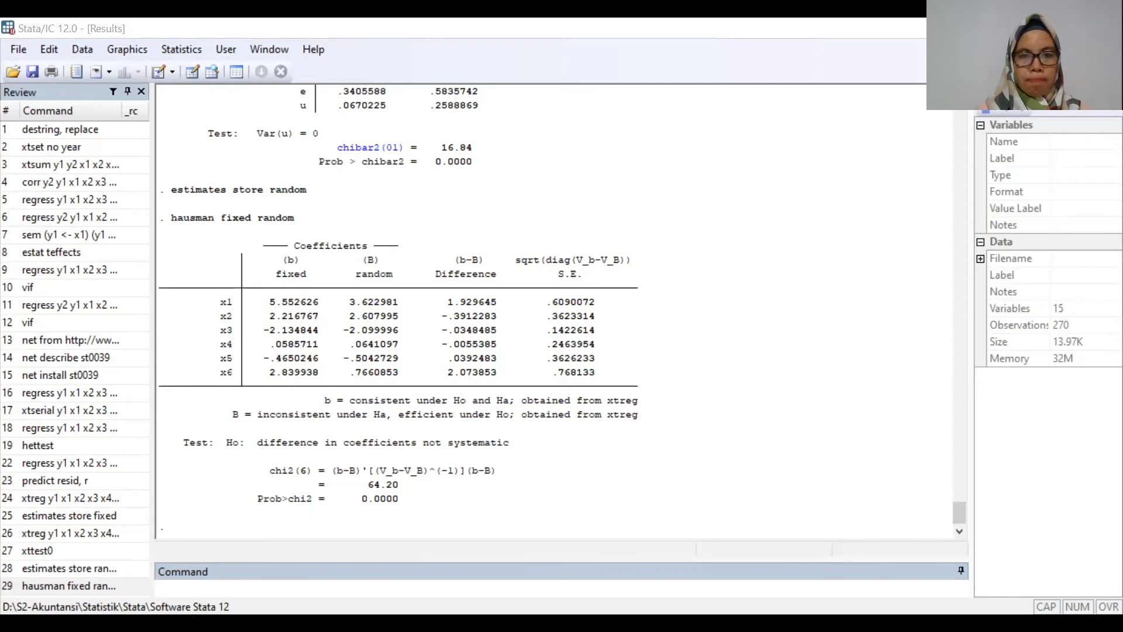
{"action": "key", "text": "alt+Tab"}
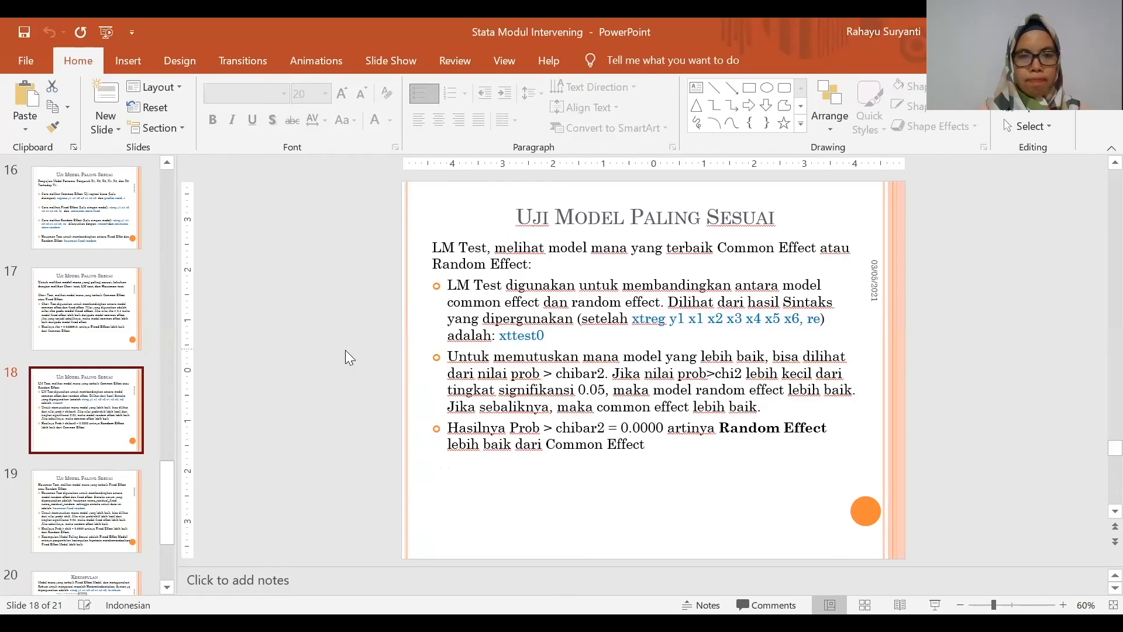
Go back to slide 15 on the classical assumption tests and highlight the robust fixed-effects command "xtreg y1 x1 x2 x3 x4 x5 x6, fe robust".
{"action": "left_click", "coordinate": [89, 321]}
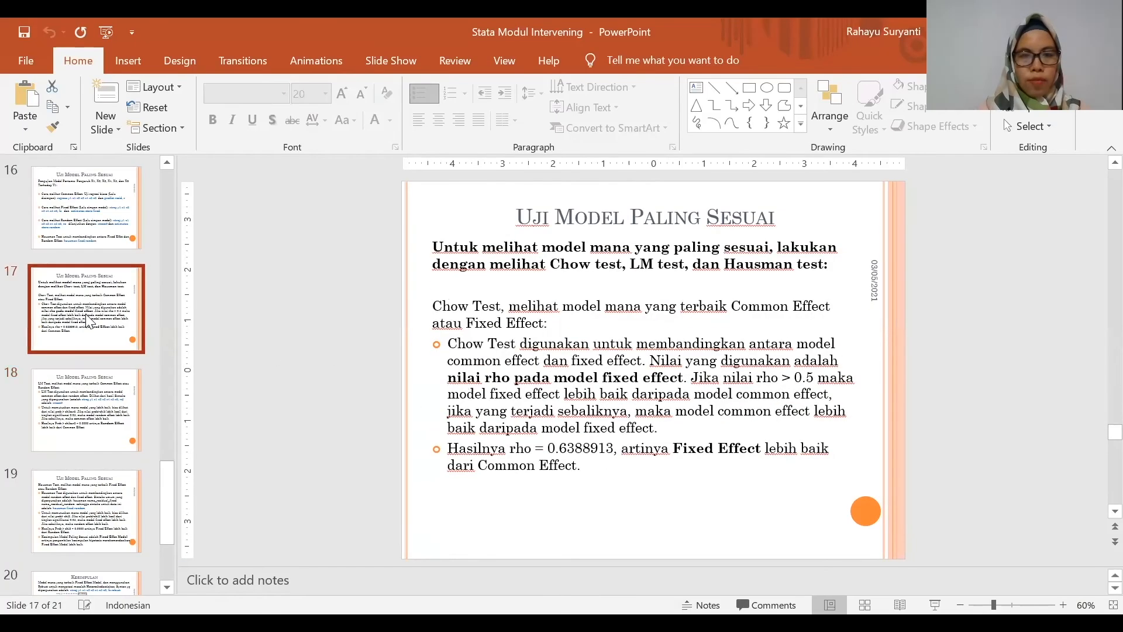
{"action": "left_click", "coordinate": [87, 225]}
{"action": "scroll", "coordinate": [88, 225], "scroll_direction": "up", "scroll_amount": 2}
{"action": "left_click", "coordinate": [87, 211]}
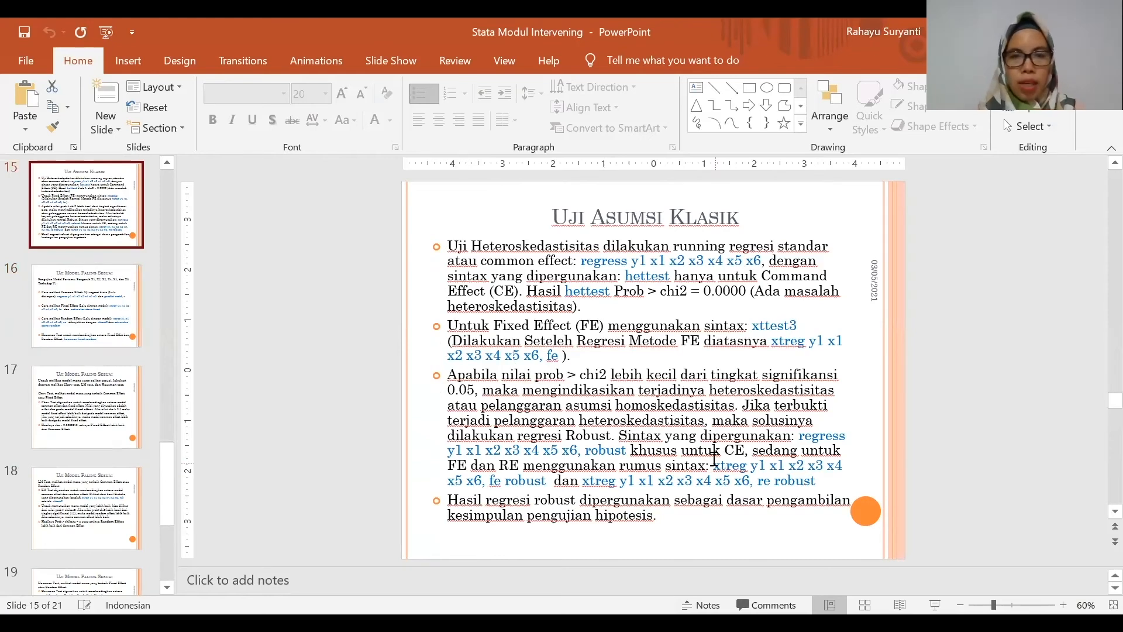
{"action": "left_click_drag", "start_coordinate": [714, 466], "coordinate": [553, 488]}
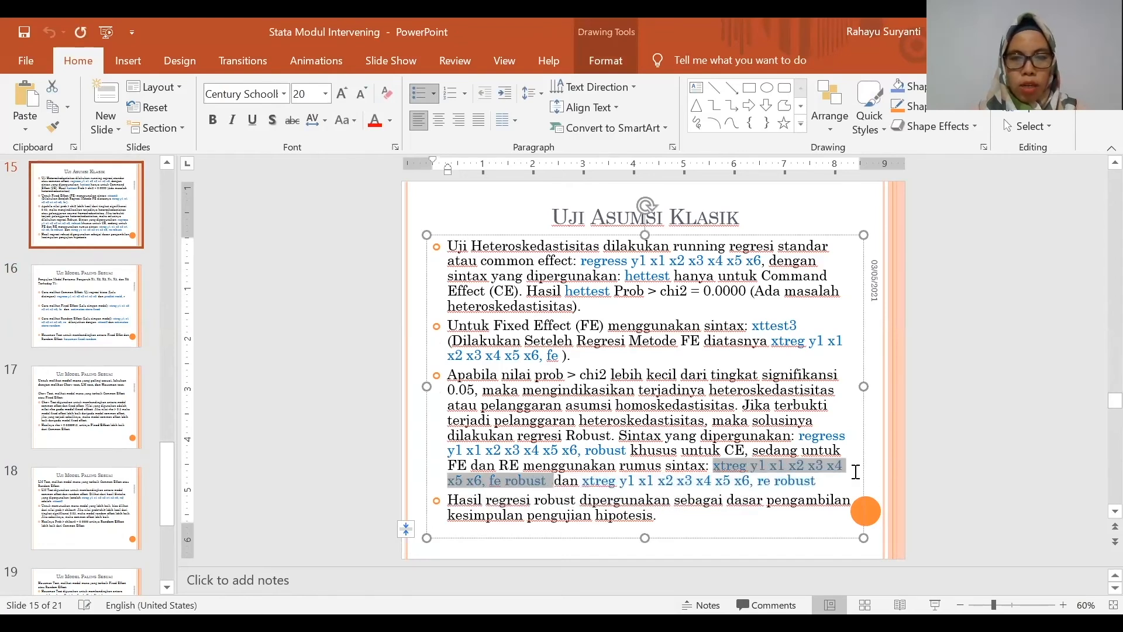
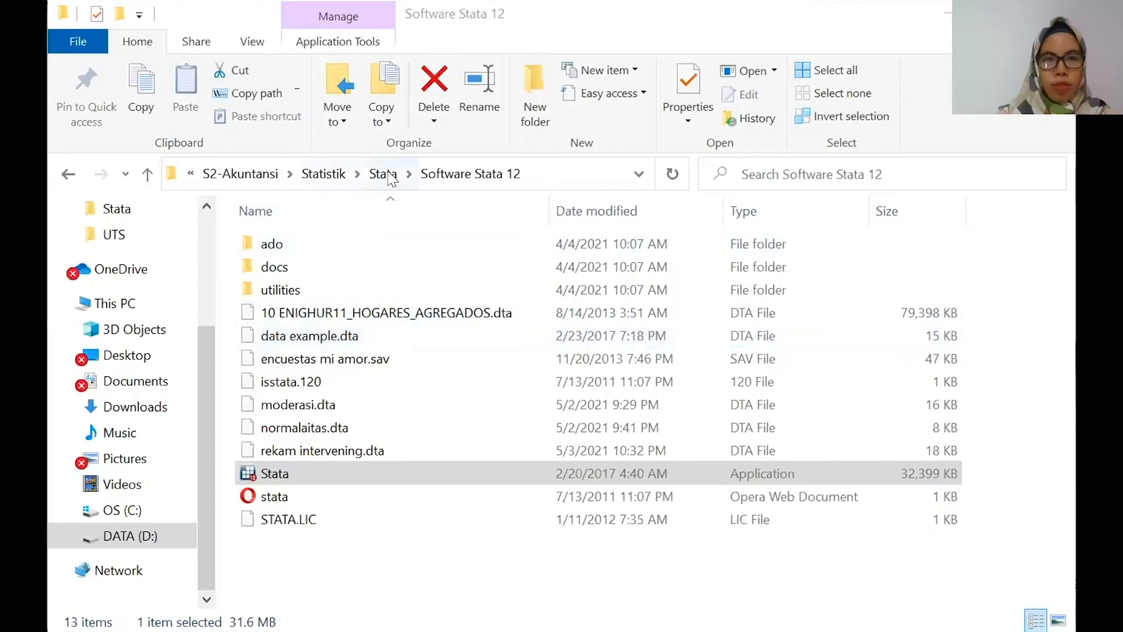
Open the item needed for the moderating analysis from the parent Stata folder, and open an empty Data Editor in Stata.
{"action": "left_click", "coordinate": [381, 171]}
{"action": "double_click", "coordinate": [364, 291]}
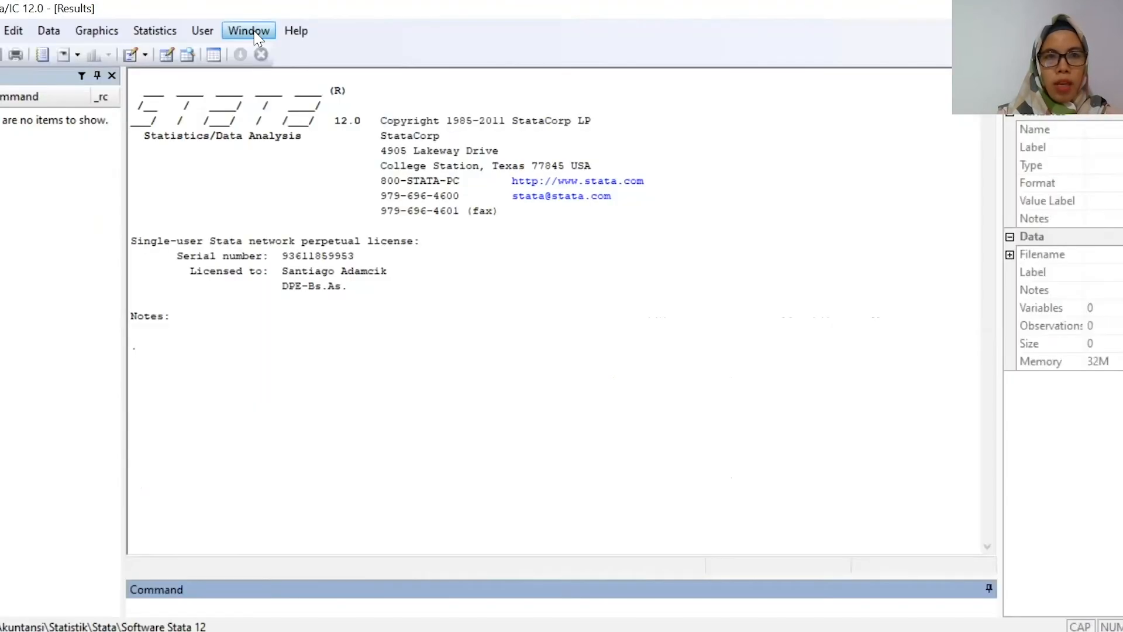
{"action": "left_click", "coordinate": [248, 31]}
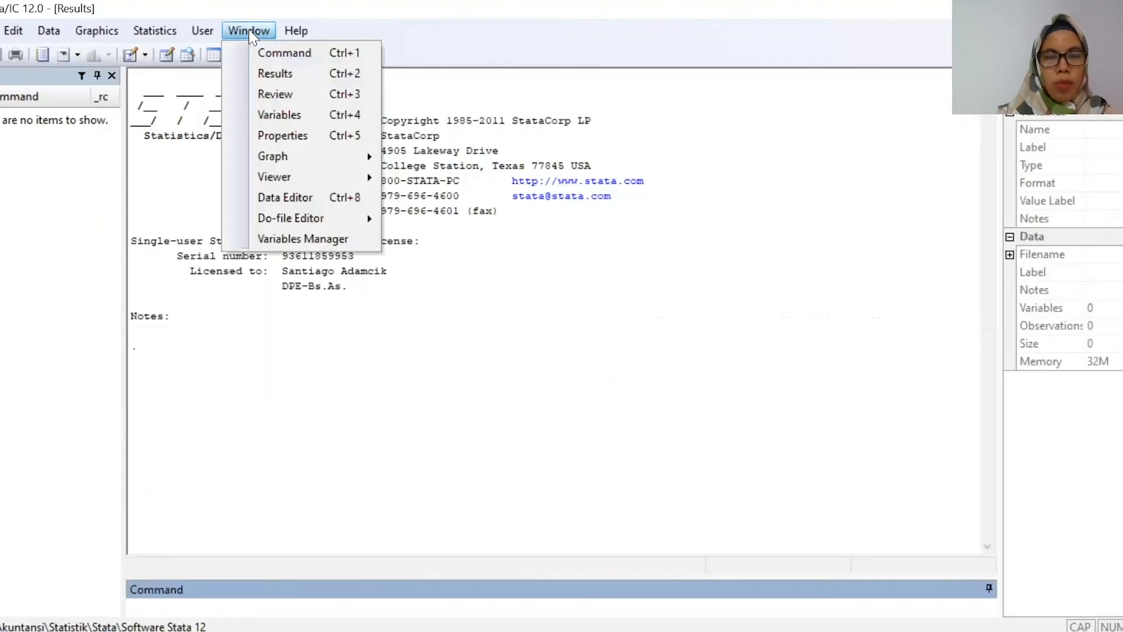
{"action": "left_click", "coordinate": [299, 197]}
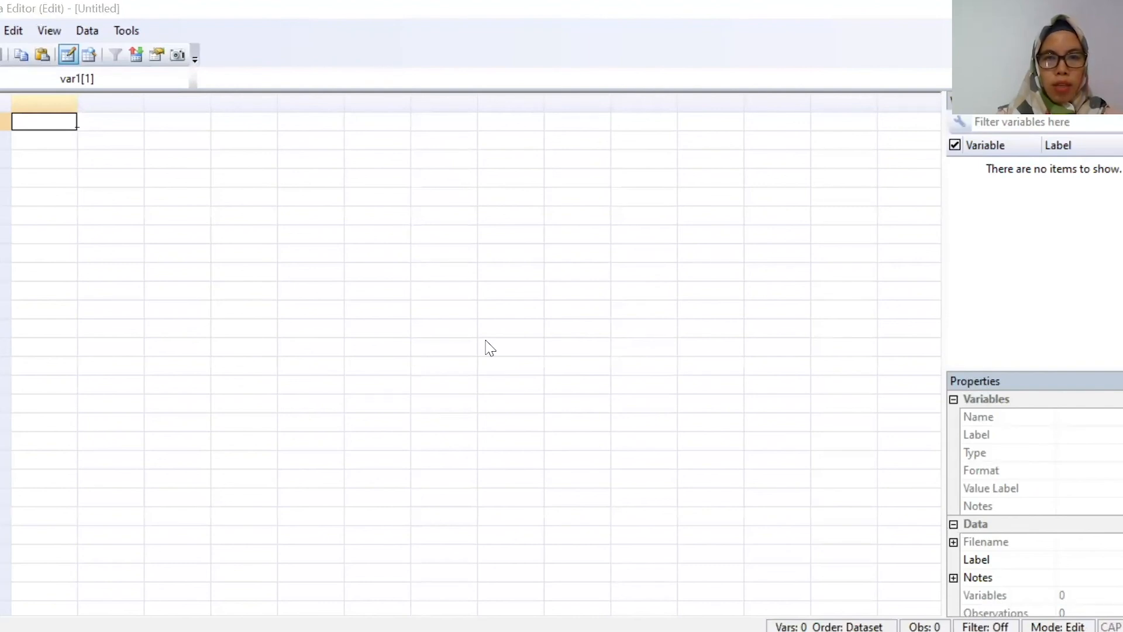
Switch to the Data Moderating workbook in Excel and copy the whole data table, including its header row.
{"action": "key", "text": "alt+Tab"}
{"action": "scroll", "coordinate": [533, 461], "scroll_direction": "down", "scroll_amount": 11}
{"action": "scroll", "coordinate": [533, 462], "scroll_direction": "down", "scroll_amount": 20}
{"action": "scroll", "coordinate": [537, 456], "scroll_direction": "down", "scroll_amount": 20}
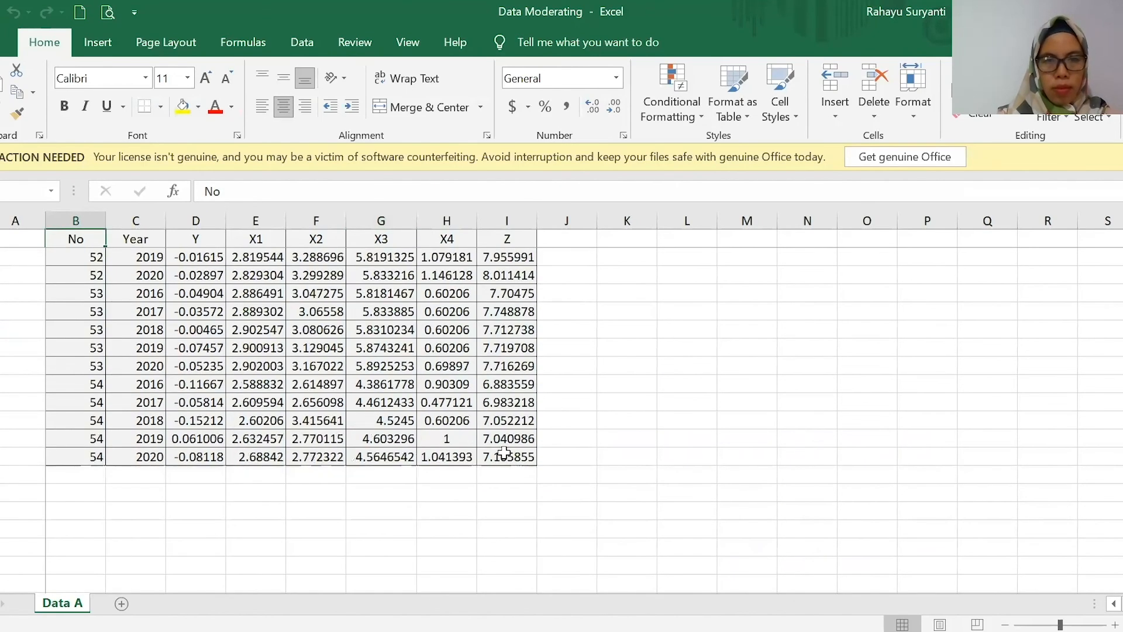
{"action": "key", "text": "ctrl+a"}
{"action": "key", "text": "ctrl+c"}
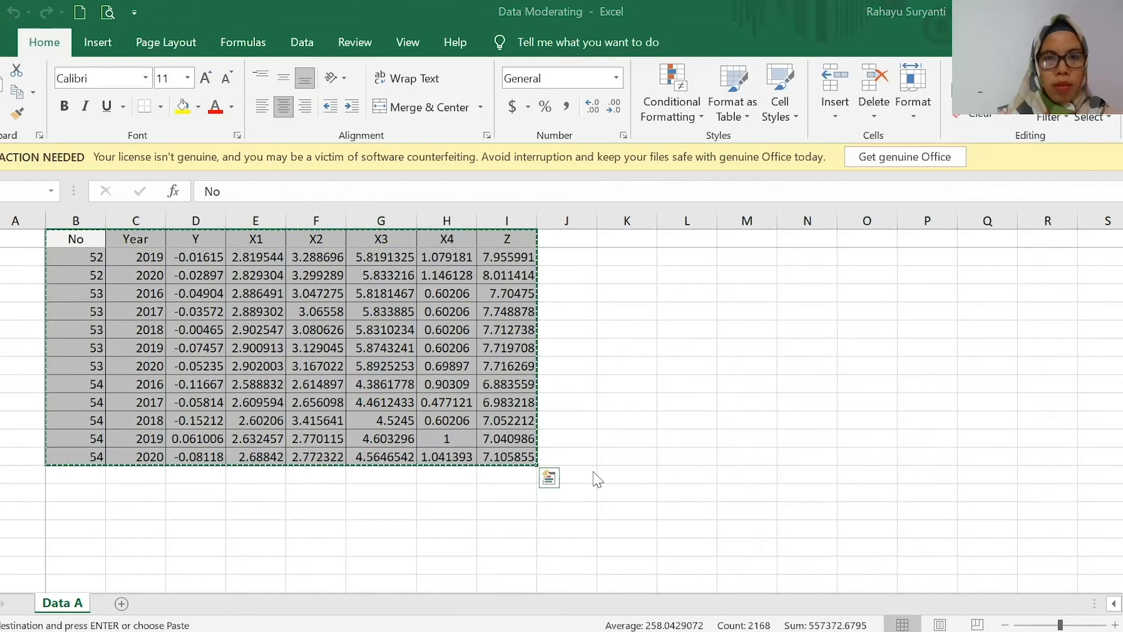
Paste the copied data into Stata's Data Editor, treating the first row as variable names.
{"action": "key", "text": "alt+Tab"}
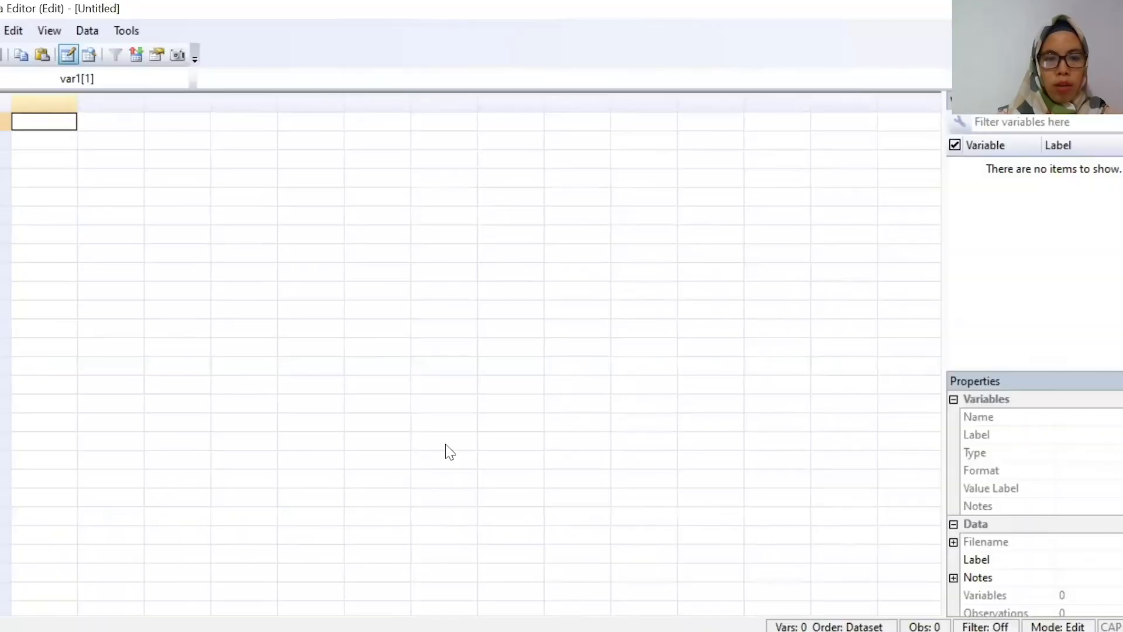
{"action": "key", "text": "ctrl+v"}
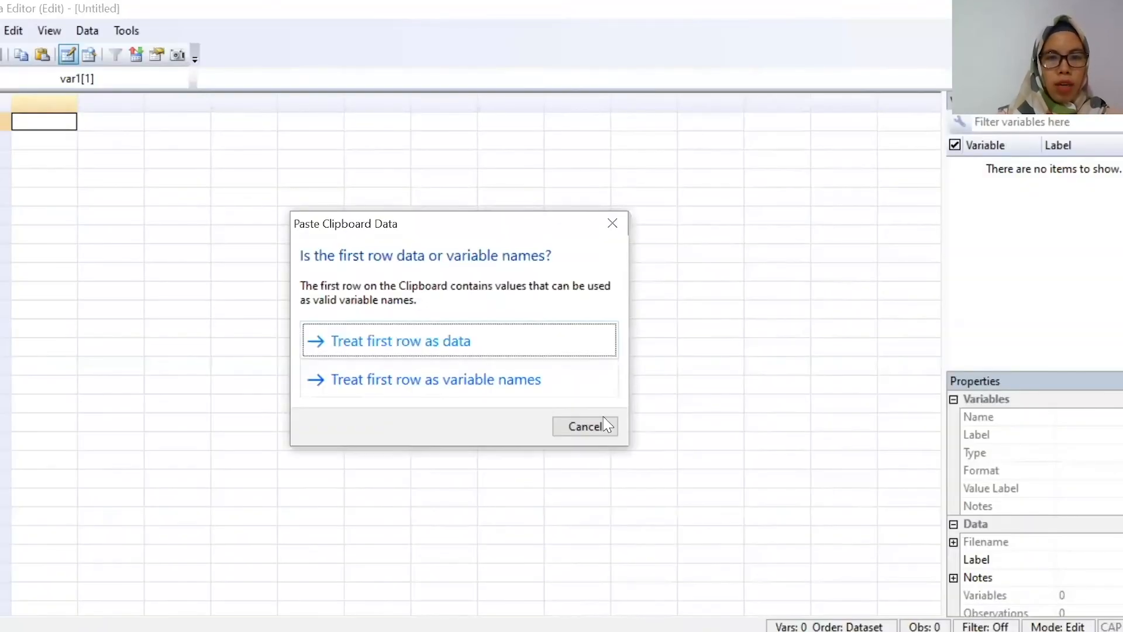
{"action": "left_click", "coordinate": [520, 386]}
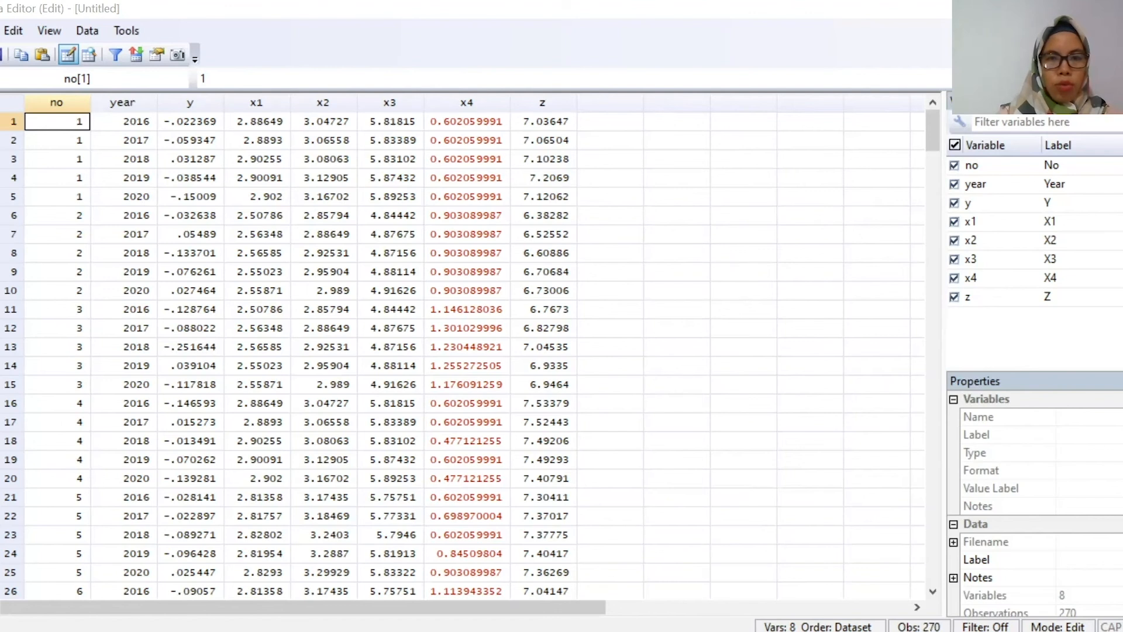
Convert the text variables to numeric in Stata with "destring, replace".
{"action": "key", "text": "alt+Tab"}
{"action": "key", "text": "alt+Tab"}
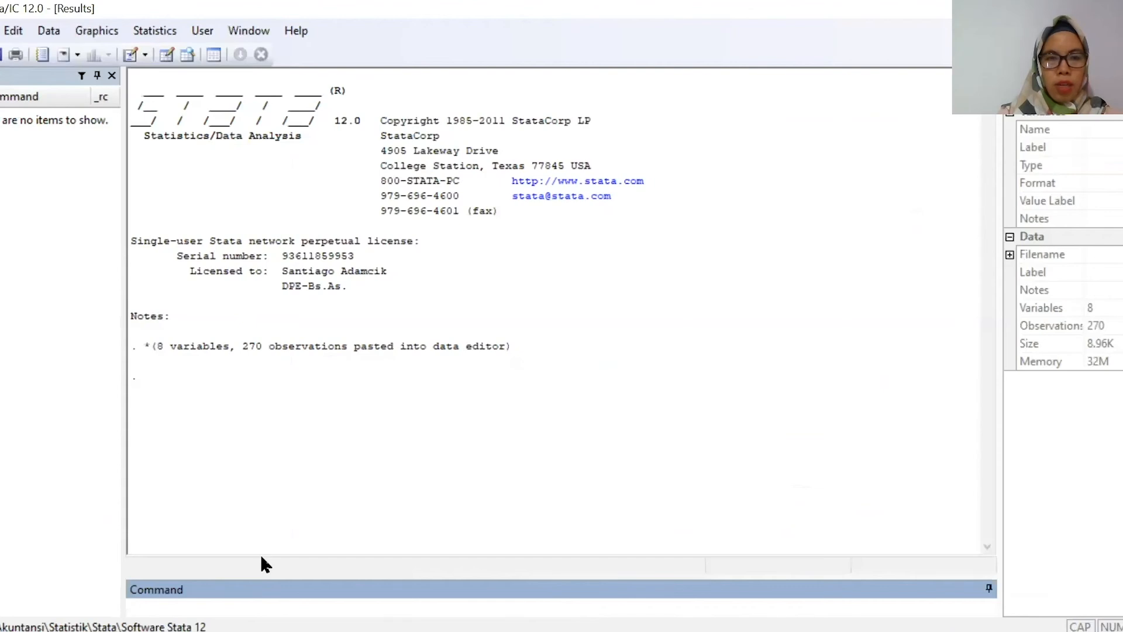
{"action": "type", "text": "destring, replace"}
{"action": "key", "text": "Return"}
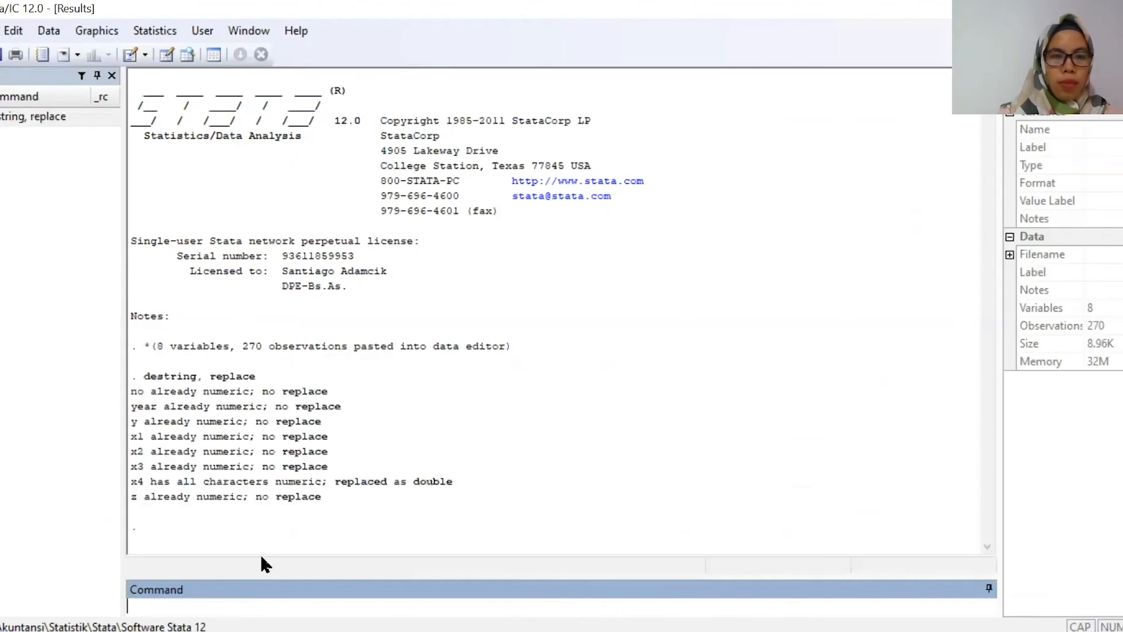
Declare the dataset as panel data with "xtset no year".
{"action": "left_click", "coordinate": [629, 330]}
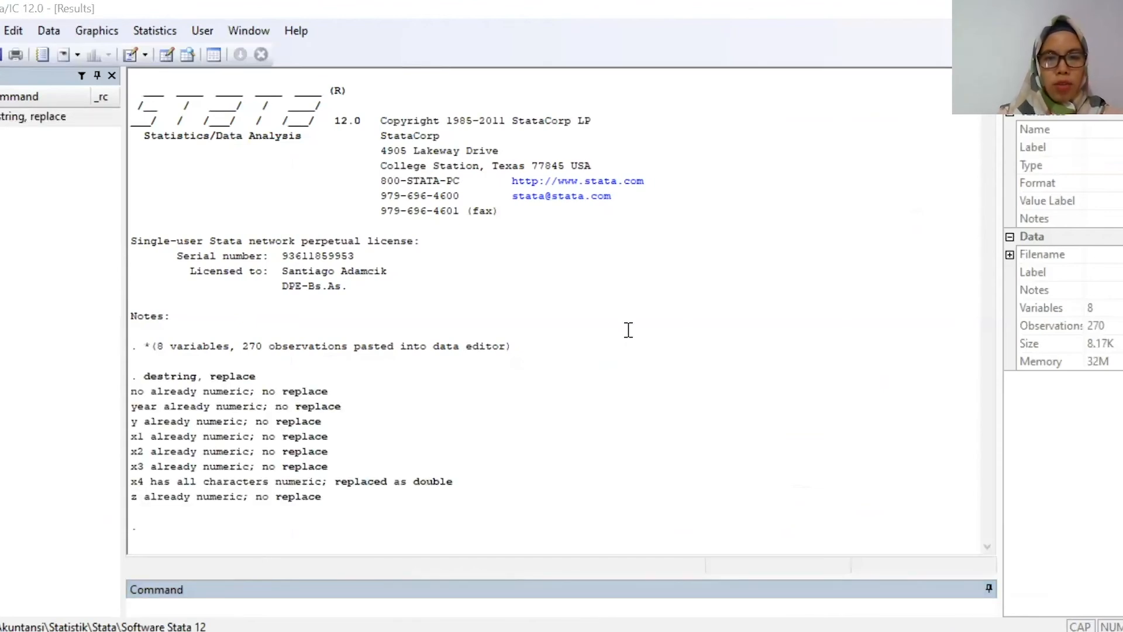
{"action": "type", "text": "xtset no year"}
{"action": "key", "text": "Return"}
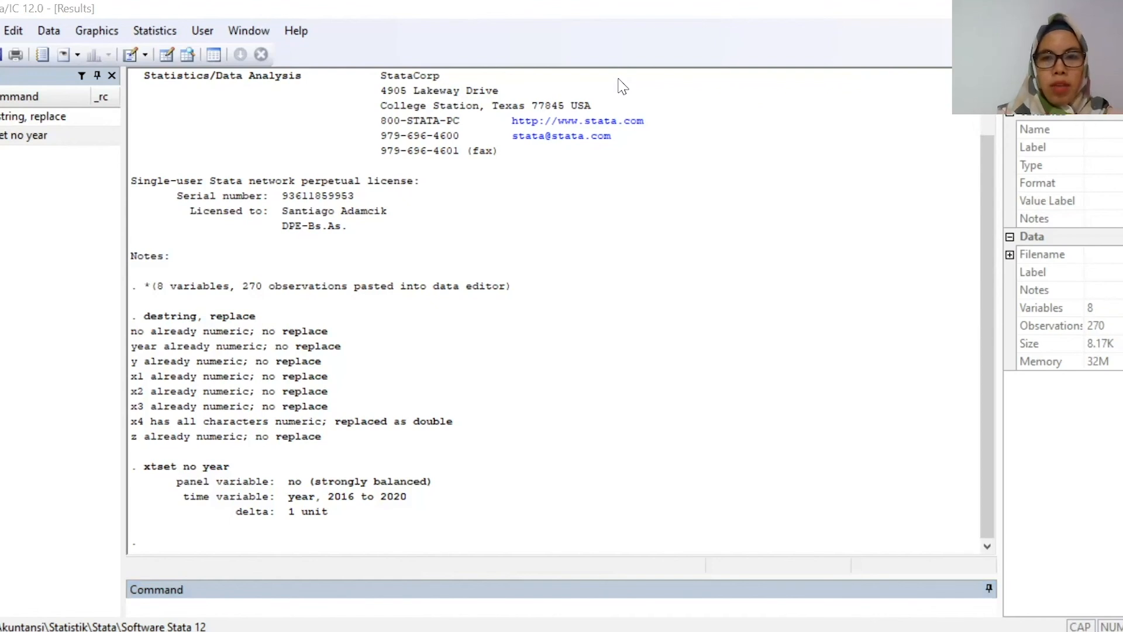
Copy the standard regression command from the moderating presentation and run "regress y x1 x2 x3 x4" in Stata.
{"action": "key", "text": "alt+Tab"}
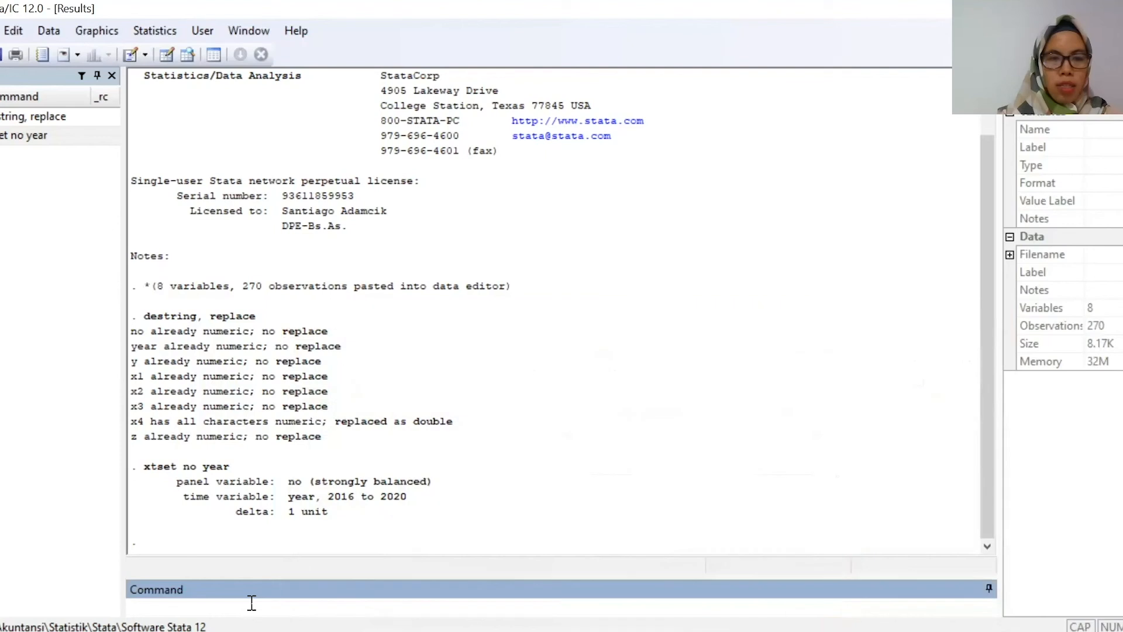
{"action": "key", "text": "ctrl+v"}
{"action": "key", "text": "Return"}
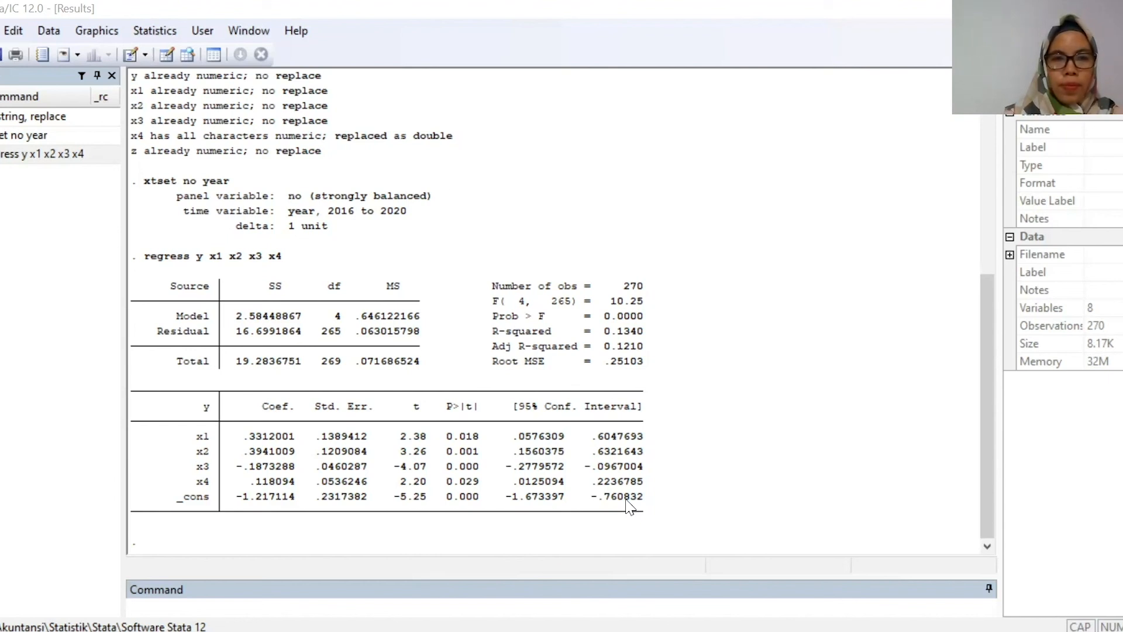
Set up Z as moderator by running the slide's commands "quietly summarize z", "global m=r(mean)" and "global s=r(sd)" in Stata.
{"action": "key", "text": "alt+Tab"}
{"action": "left_click_drag", "start_coordinate": [475, 413], "coordinate": [570, 457]}
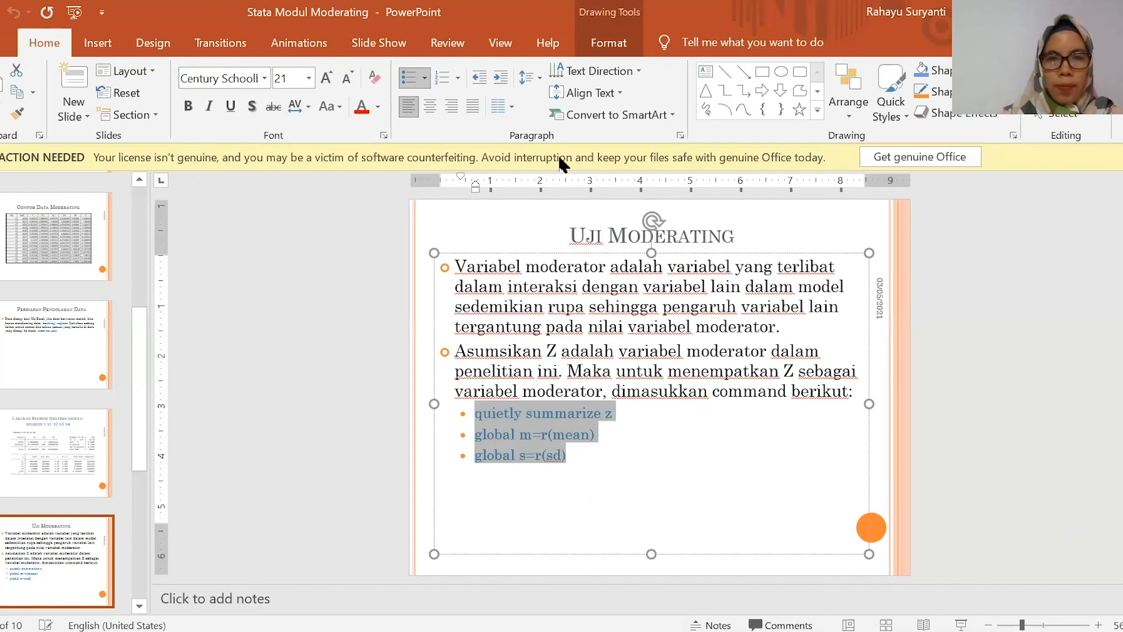
{"action": "key", "text": "alt+Tab"}
{"action": "key", "text": "ctrl+v"}
{"action": "key", "text": "Return"}
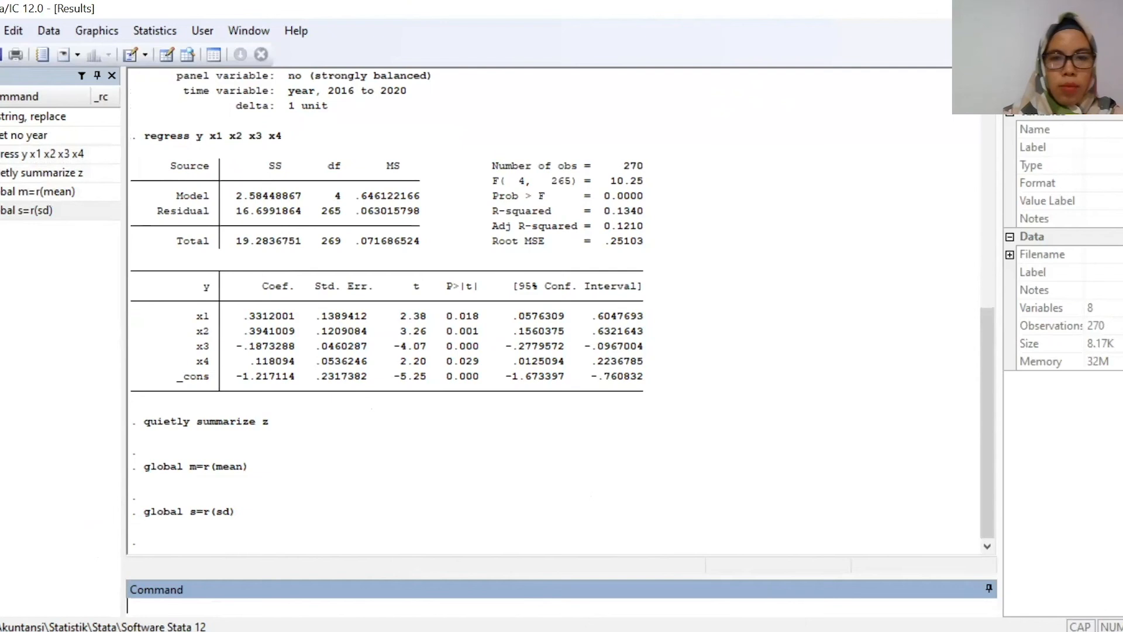
Copy the four generate commands from the slide and run them in Stata to create x1z, x2z, x3z and x4z as products with z.
{"action": "key", "text": "alt+Tab"}
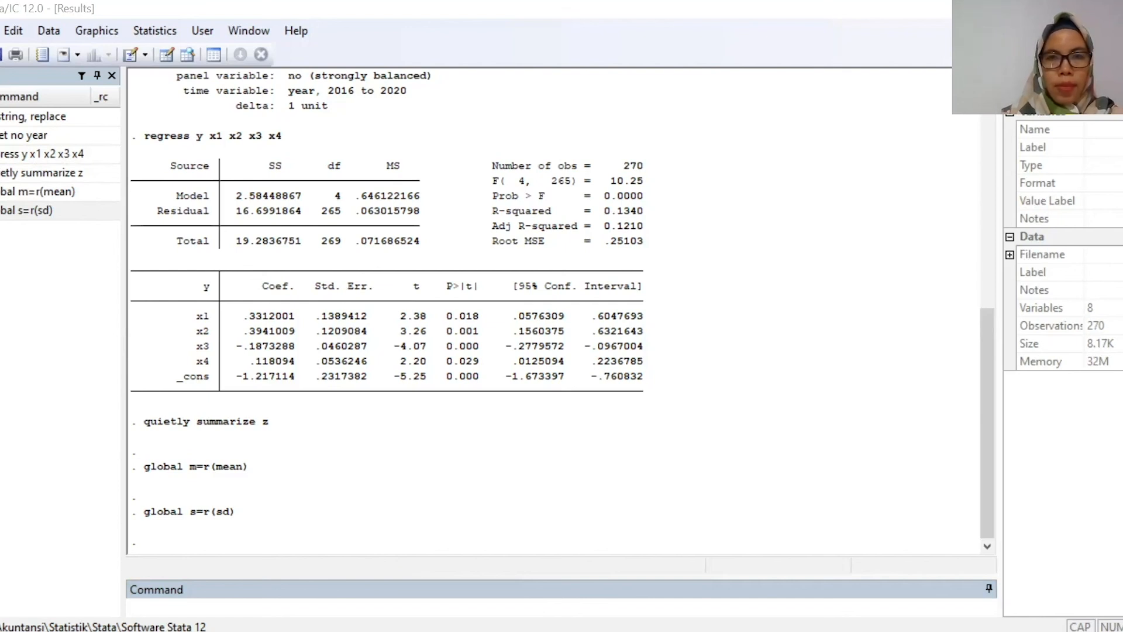
{"action": "left_click", "coordinate": [720, 486]}
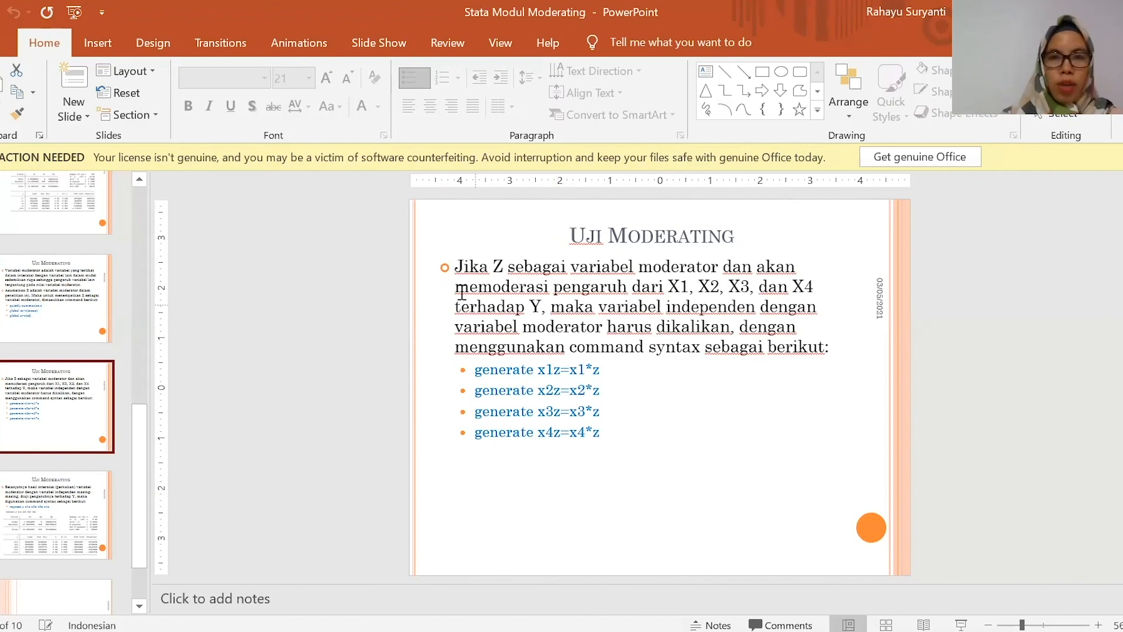
{"action": "left_click_drag", "start_coordinate": [475, 369], "coordinate": [606, 431]}
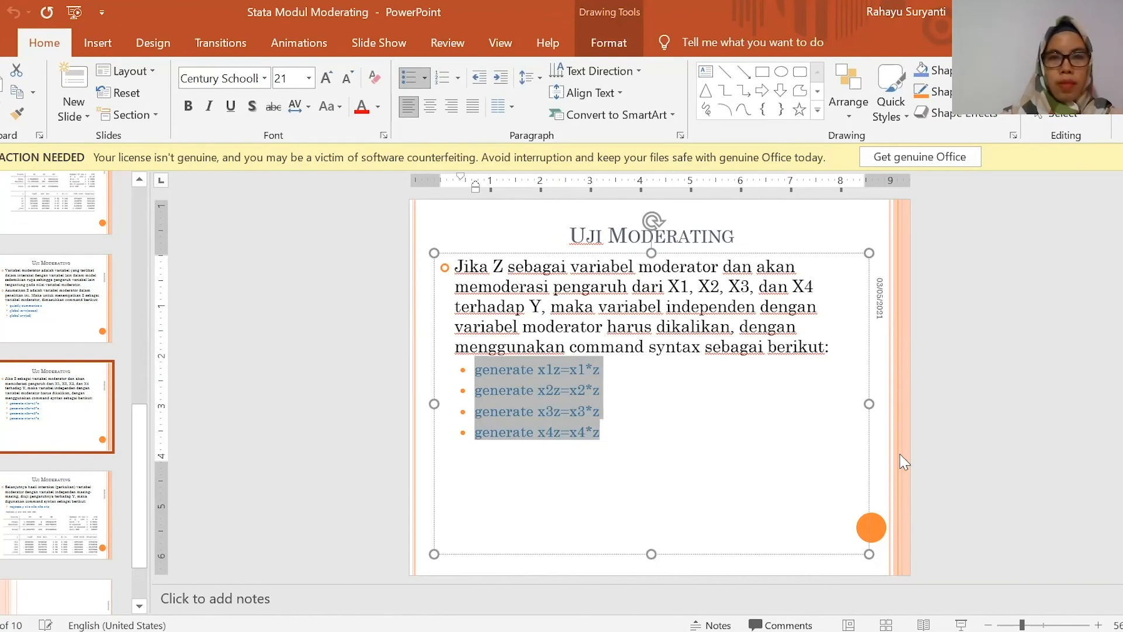
{"action": "key", "text": "ctrl+c"}
{"action": "key", "text": "alt+Tab"}
{"action": "key", "text": "ctrl+v"}
{"action": "key", "text": "Return"}
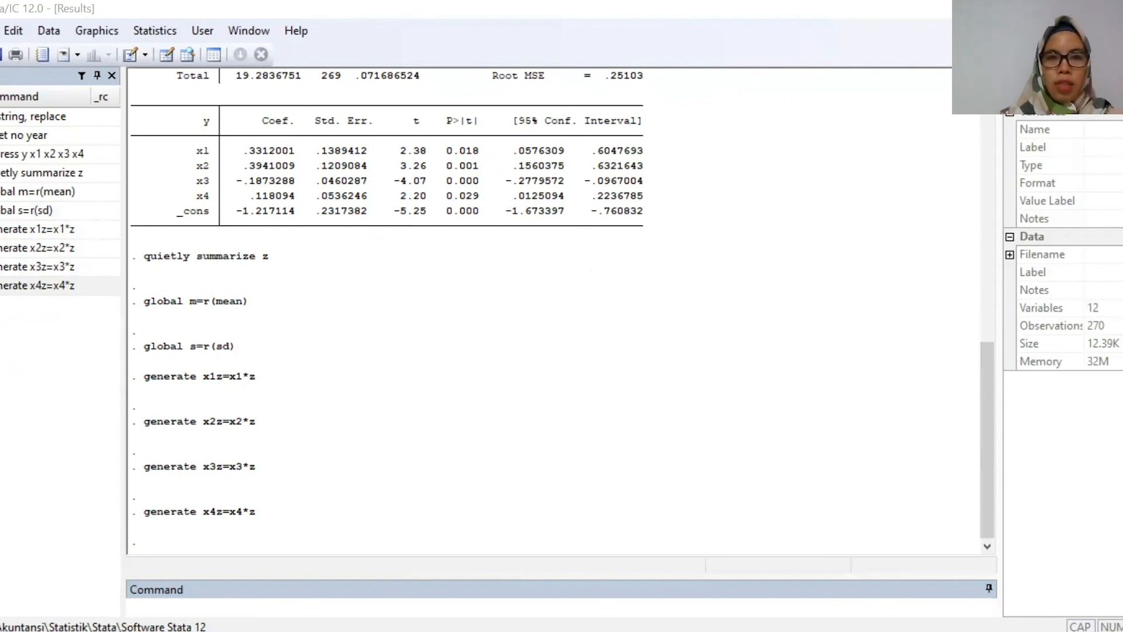
Copy the interaction regression command from the next Uji Moderating slide and run "regress y x1z x2z x3z x4z" in Stata.
{"action": "key", "text": "alt+Tab"}
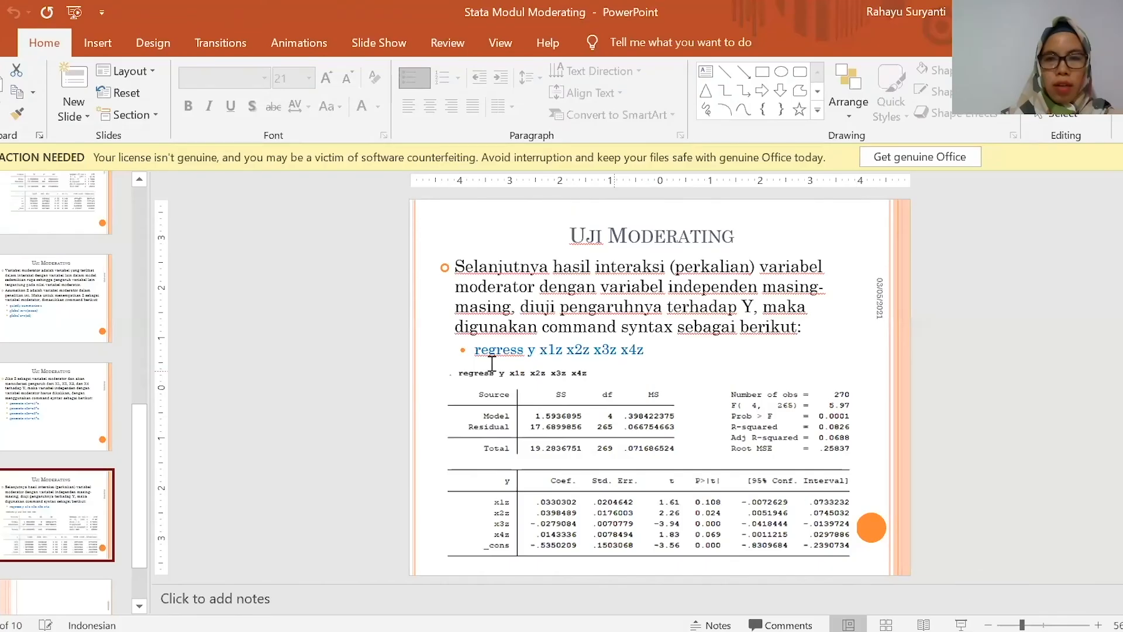
{"action": "left_click_drag", "start_coordinate": [478, 354], "coordinate": [646, 350]}
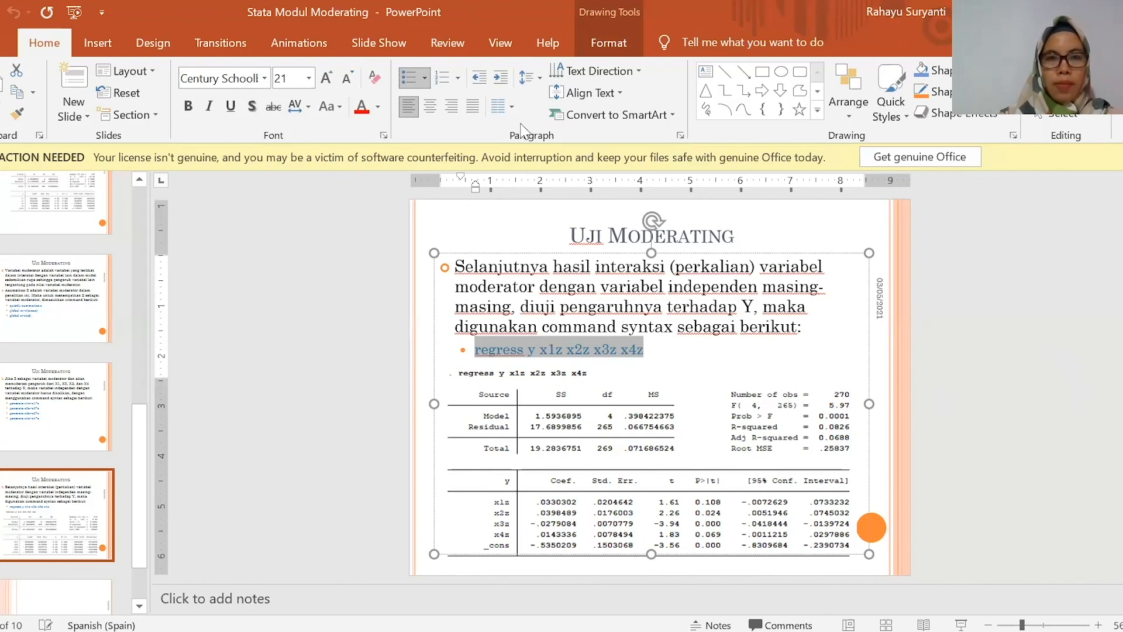
{"action": "key", "text": "alt+Tab"}
{"action": "key", "text": "ctrl+v"}
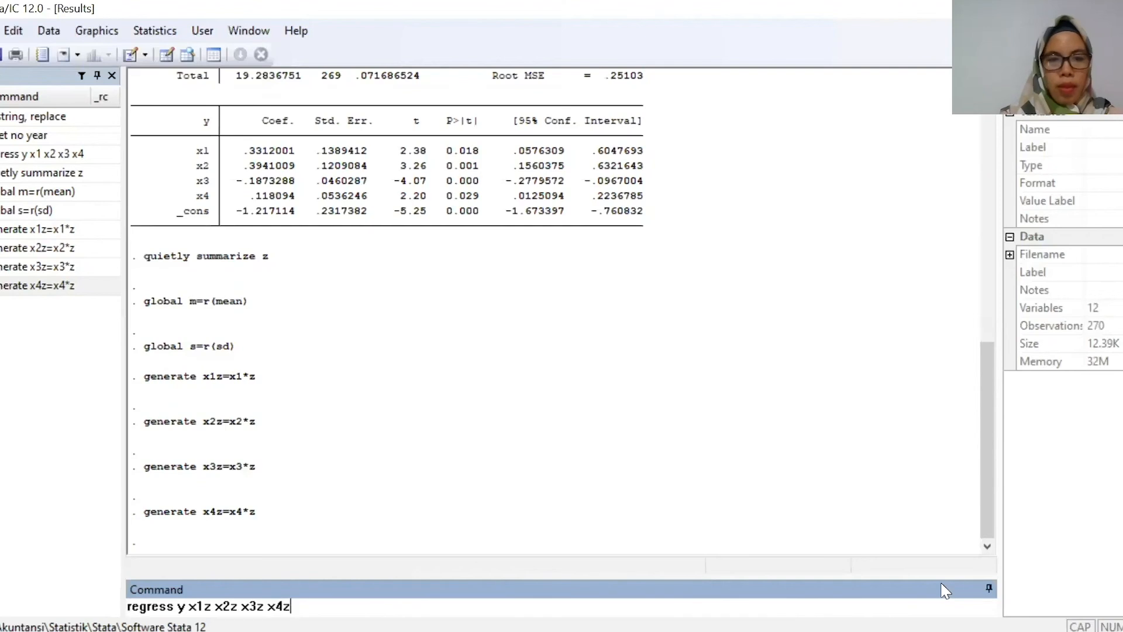
{"action": "key", "text": "Return"}
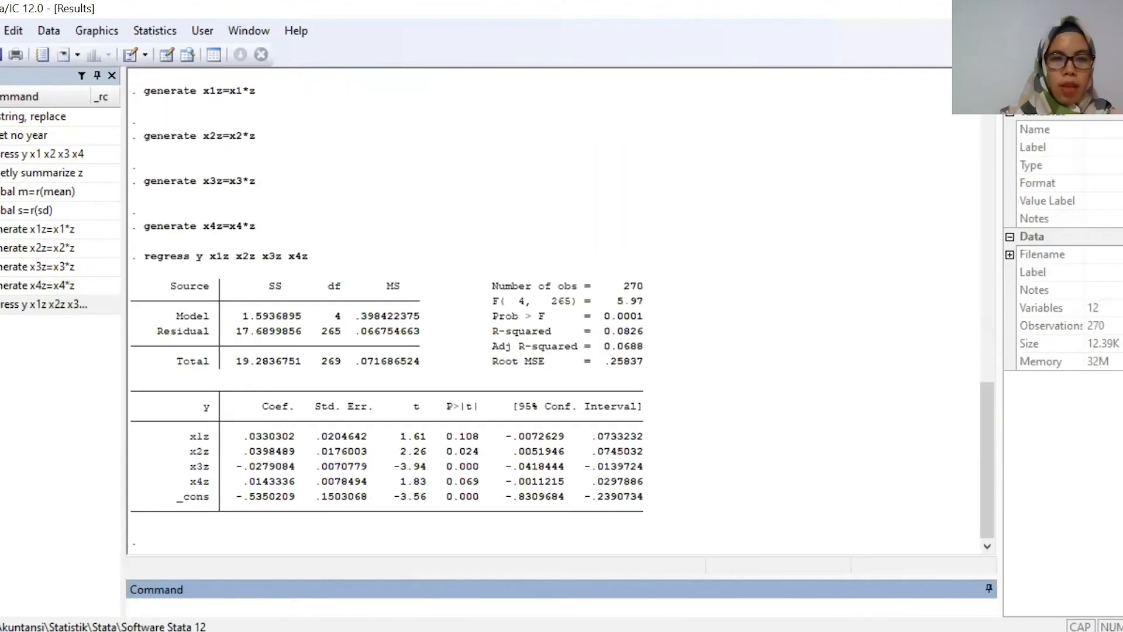
{"action": "key", "text": "alt+Tab"}
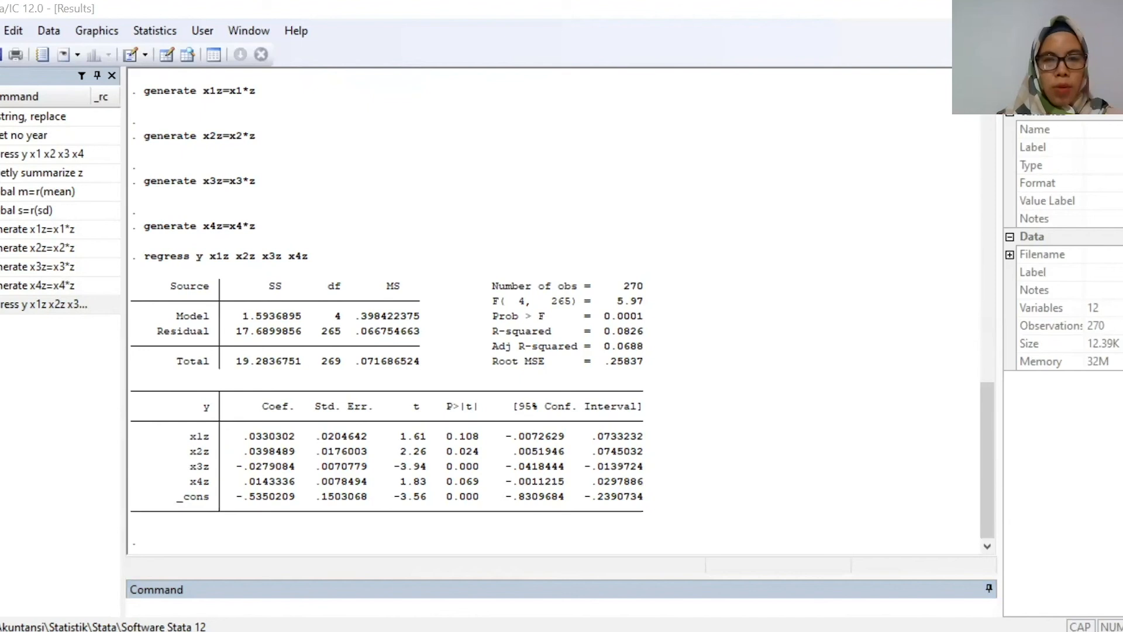
{"action": "key", "text": "alt+Tab"}
{"action": "key", "text": "alt+Tab"}
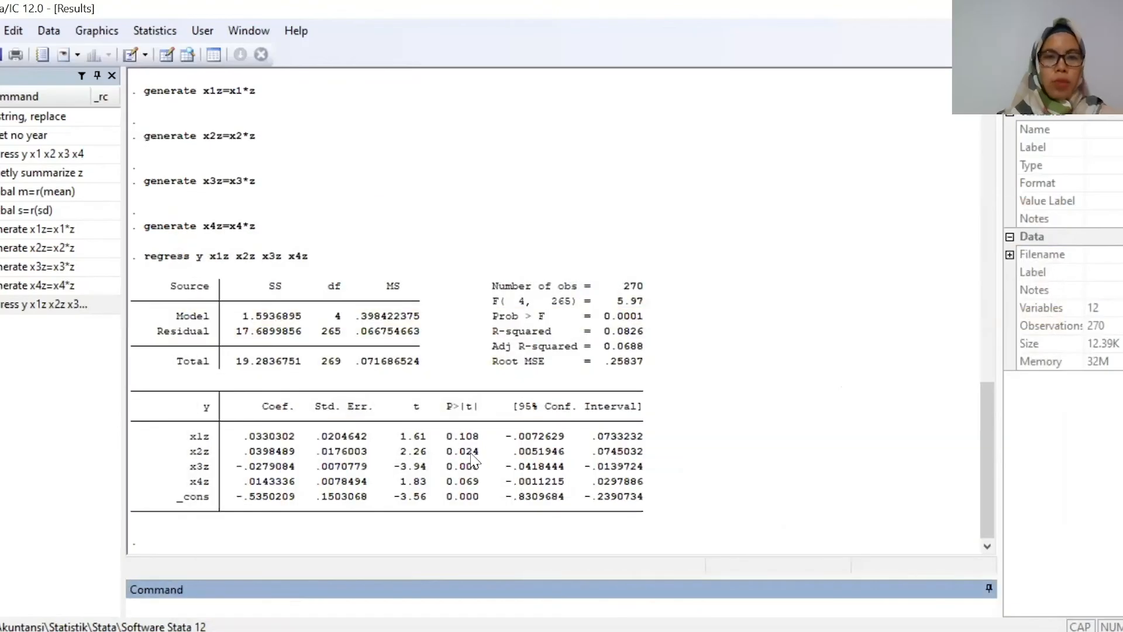